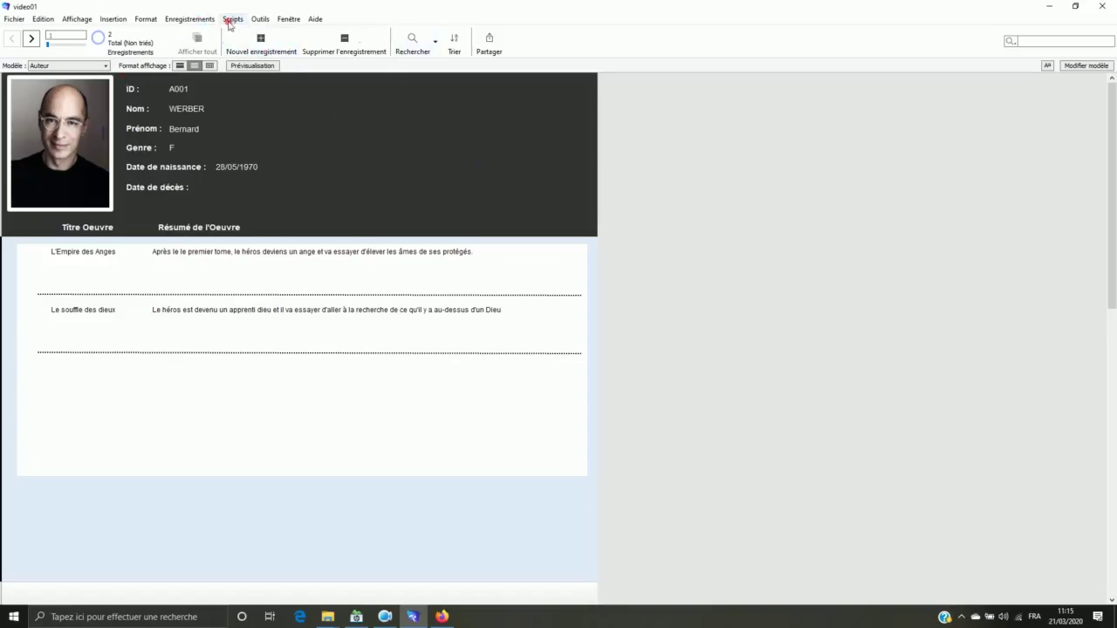
# Open the script workspace and create a new script named Aller_Auteur
pyautogui.click(230, 20)
pyautogui.click(347, 33)
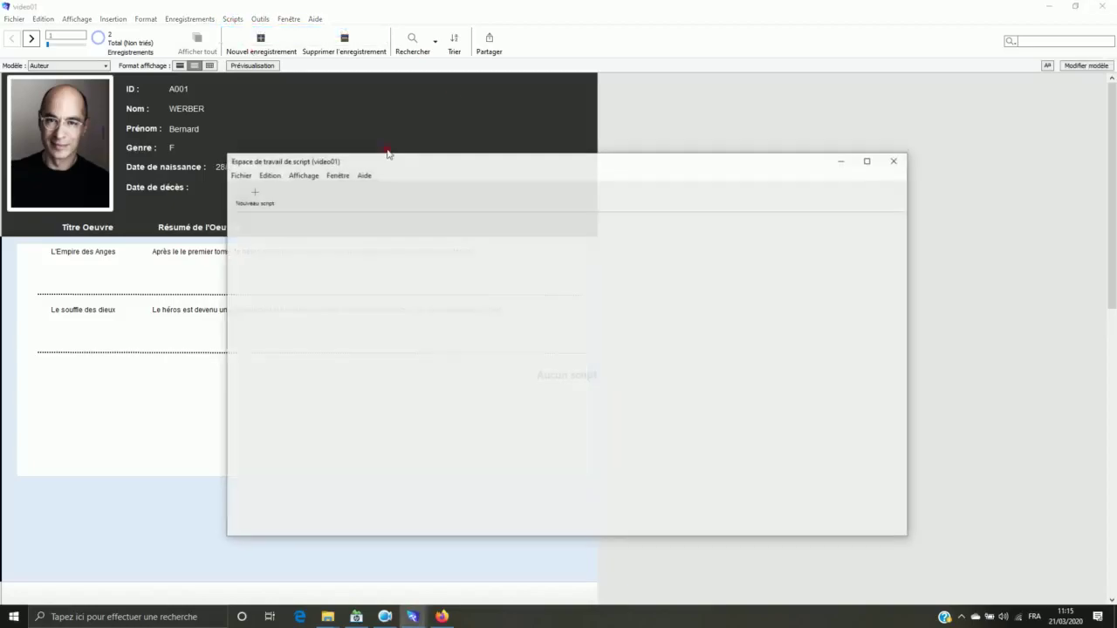
pyautogui.click(246, 199)
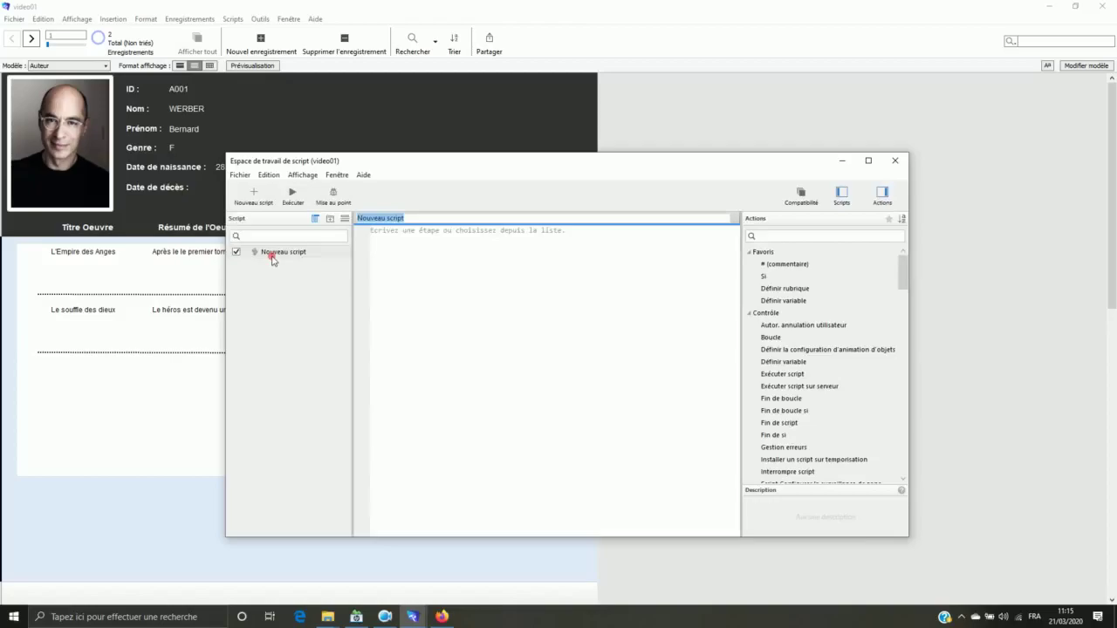
pyautogui.write('Aller_Auteur')
pyautogui.click(381, 245)
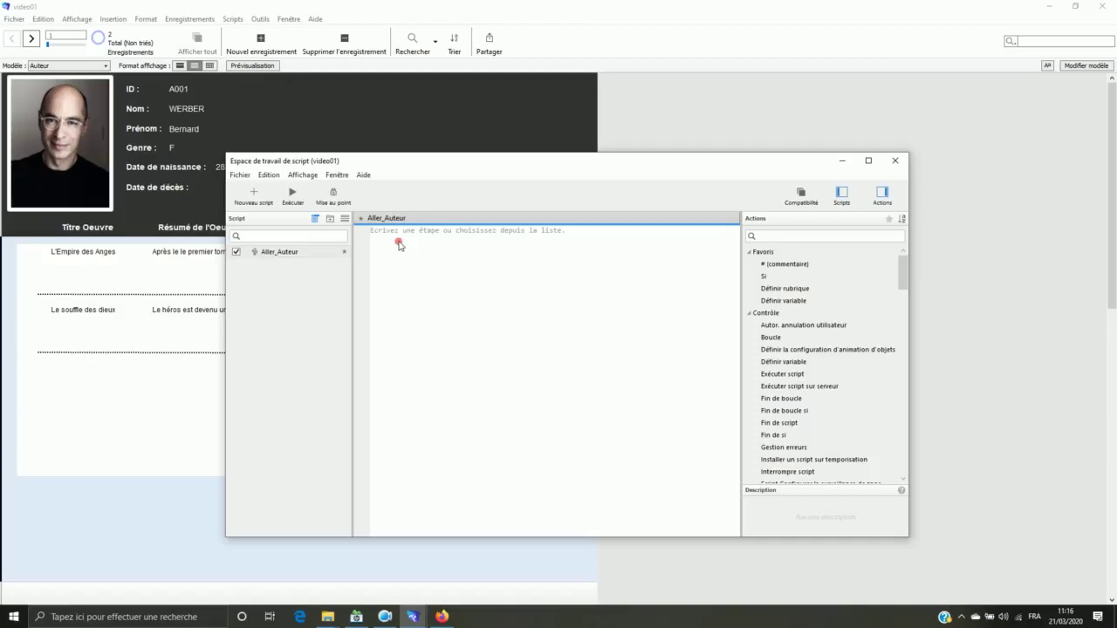
# Add an Activer modèle step to the Aller_Auteur script and set its target layout to Oeuvre
pyautogui.write('Activer')
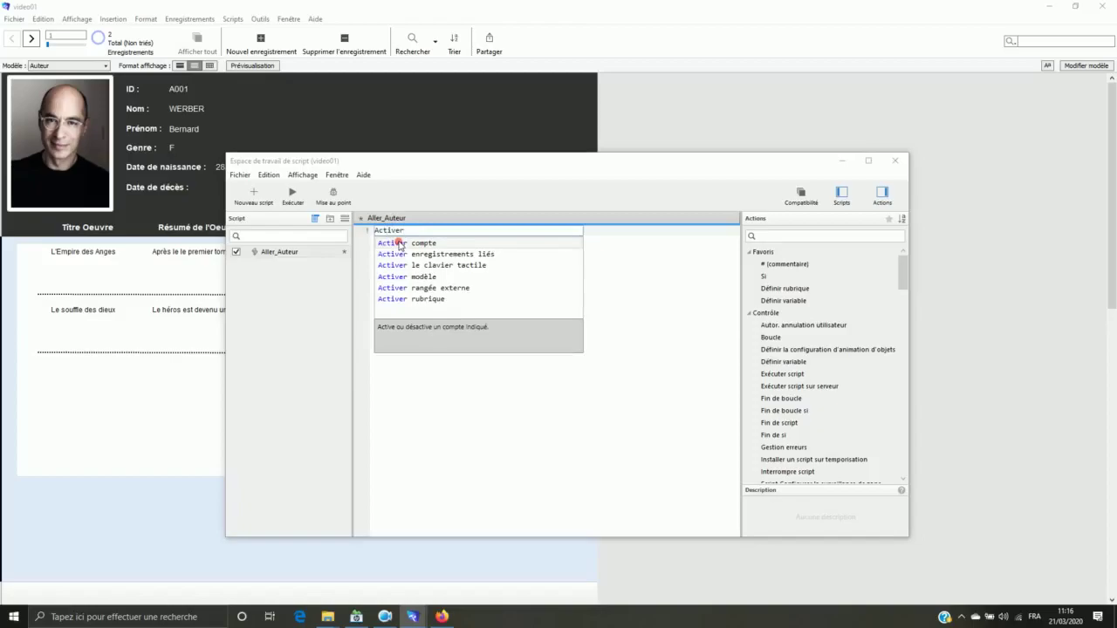
pyautogui.click(431, 277)
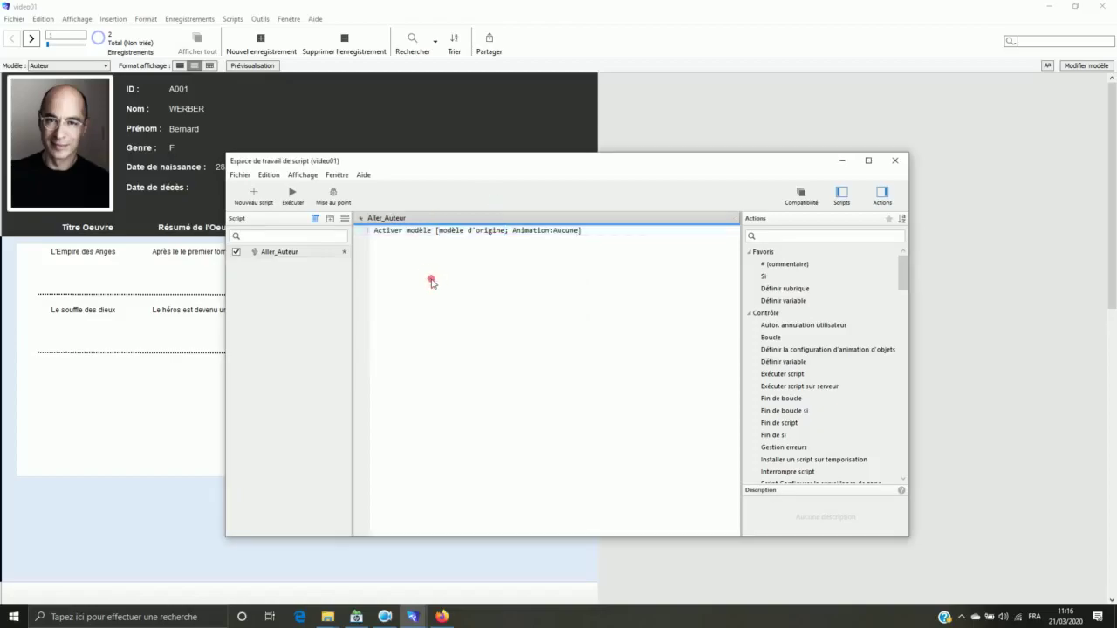
pyautogui.click(504, 232)
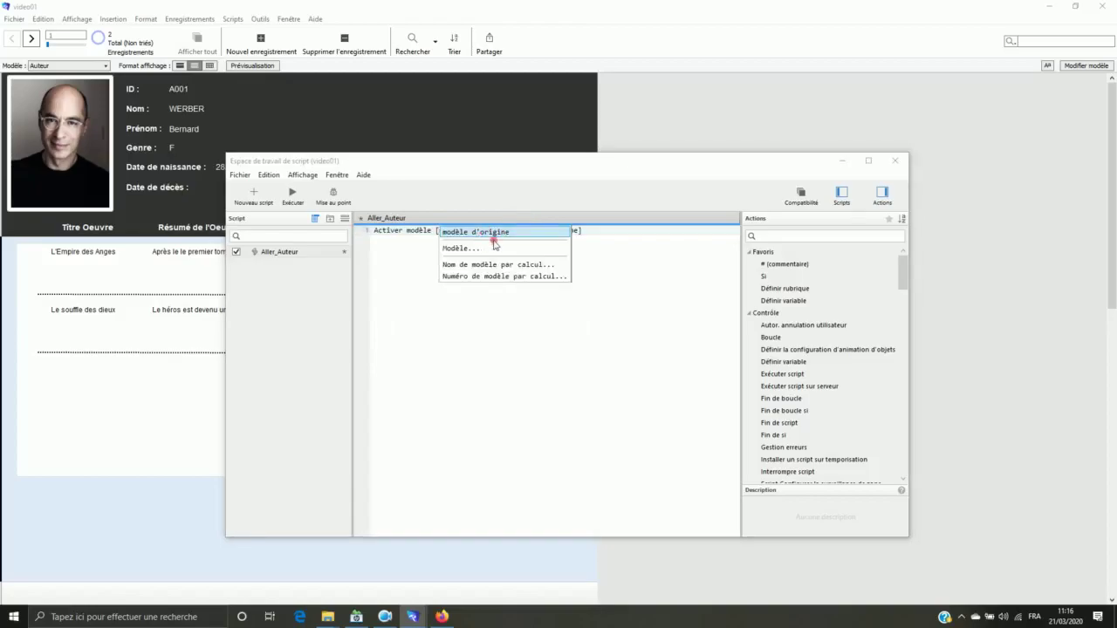
pyautogui.click(470, 251)
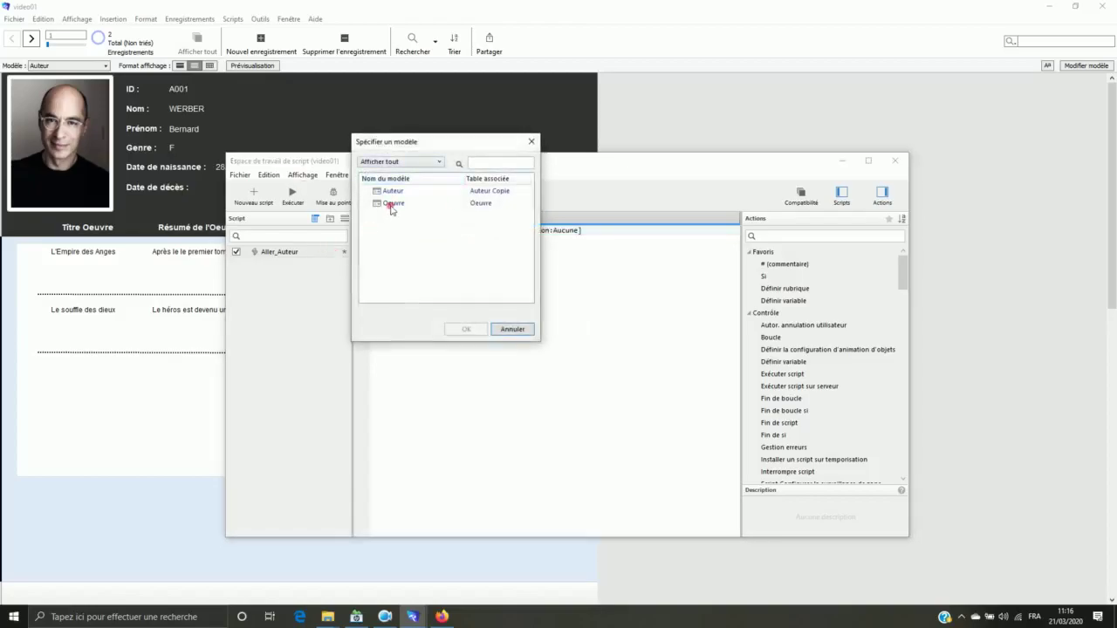
pyautogui.click(400, 203)
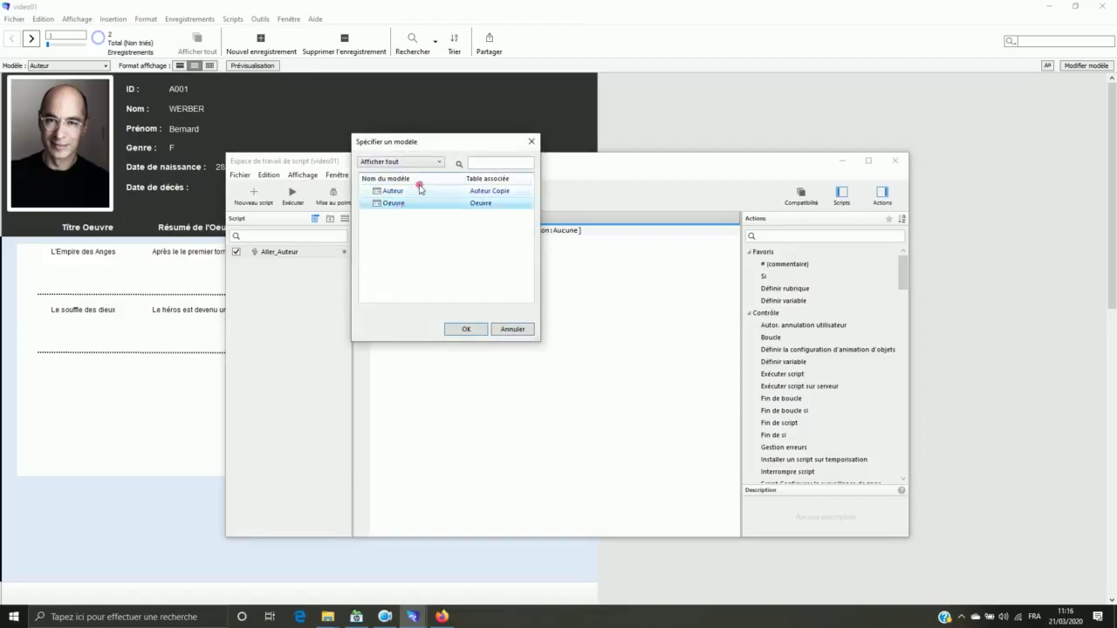
pyautogui.click(477, 329)
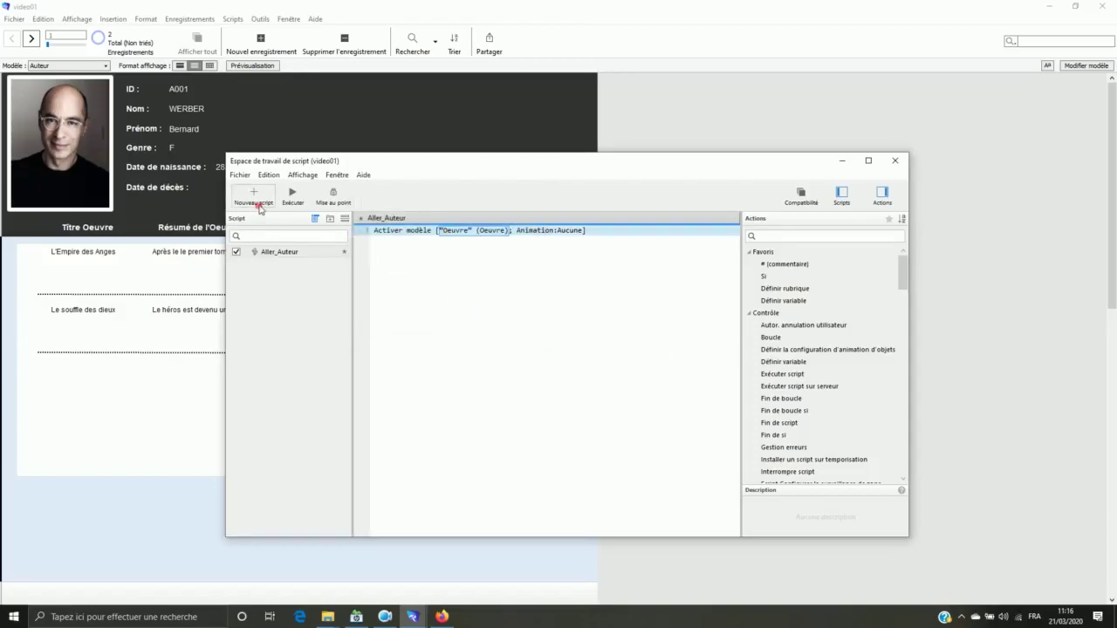
# Create a second script in the workspace, leaving it with its default name
pyautogui.click(259, 212)
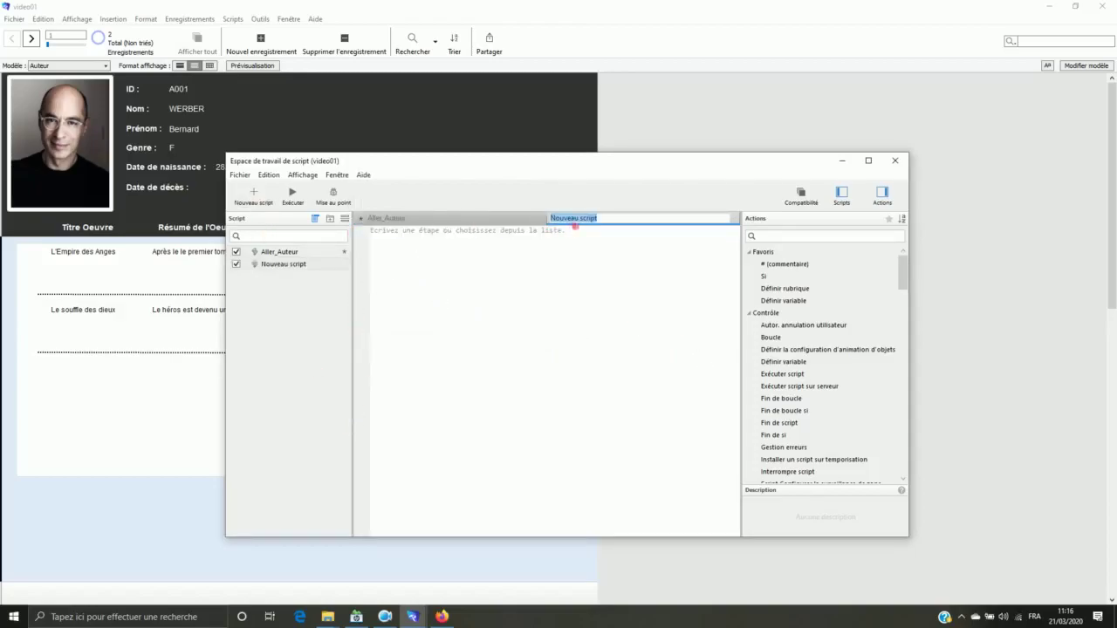
pyautogui.write('Aller')
pyautogui.press('Escape')
# Change the target layout of the Activer modèle step in Aller_Auteur to Auteur and save that script
pyautogui.click(310, 253)
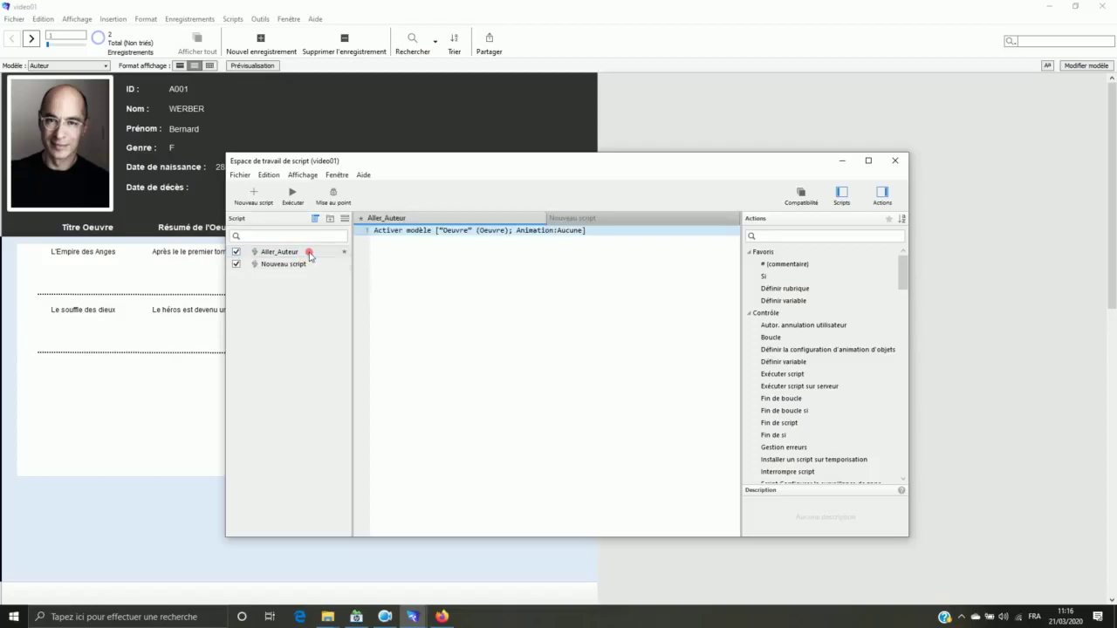
pyautogui.click(486, 232)
pyautogui.click(406, 194)
pyautogui.click(481, 330)
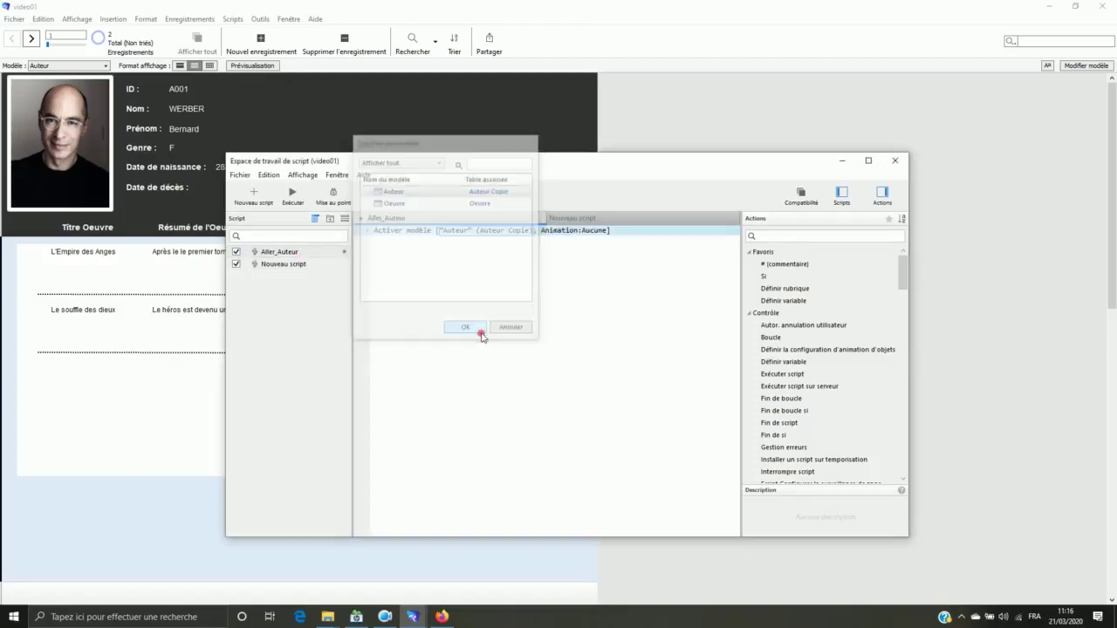
pyautogui.rightClick(316, 252)
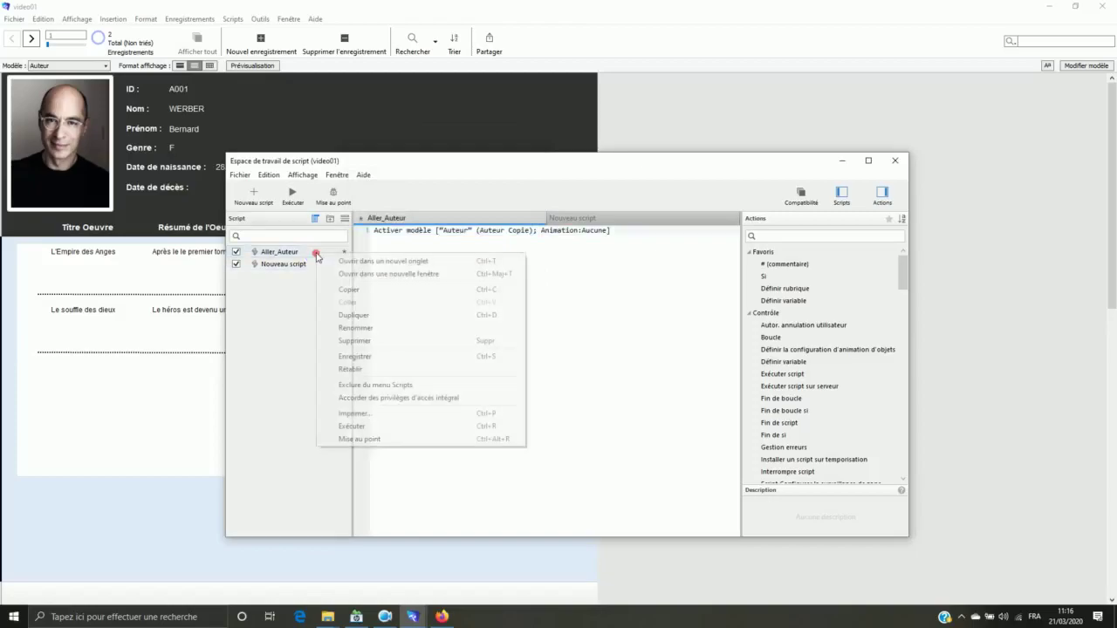
pyautogui.click(354, 356)
# Rename the second, still empty script as Aller_Oeuvre
pyautogui.click(279, 265)
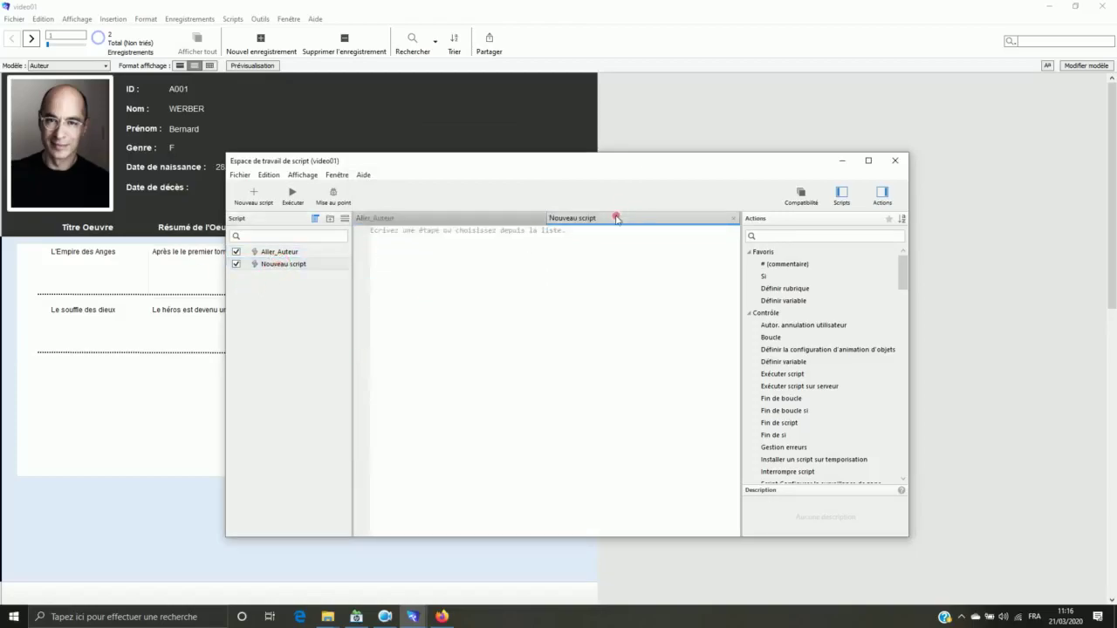
pyautogui.click(379, 267)
pyautogui.rightClick(297, 266)
pyautogui.click(334, 340)
pyautogui.write('Aller_Oeuvre')
pyautogui.click(387, 344)
# Add an Activer modèle step to the Aller_Oeuvre script with the Oeuvre layout as its target
pyautogui.click(434, 252)
pyautogui.write('Activer')
pyautogui.click(436, 255)
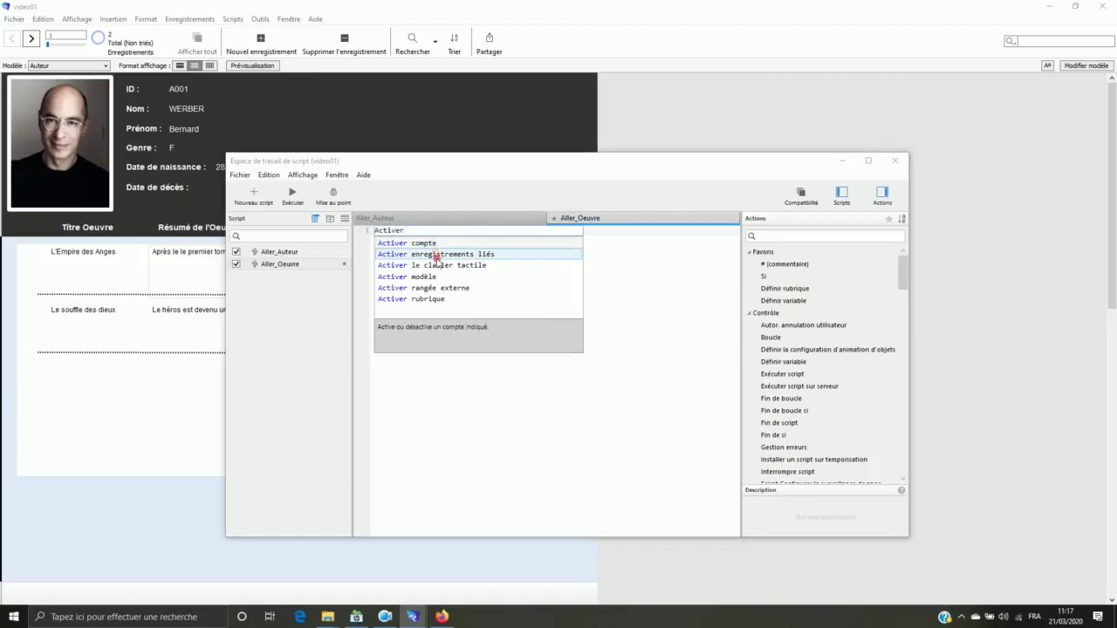
pyautogui.doubleClick(423, 277)
pyautogui.click(499, 233)
pyautogui.click(499, 232)
pyautogui.click(469, 253)
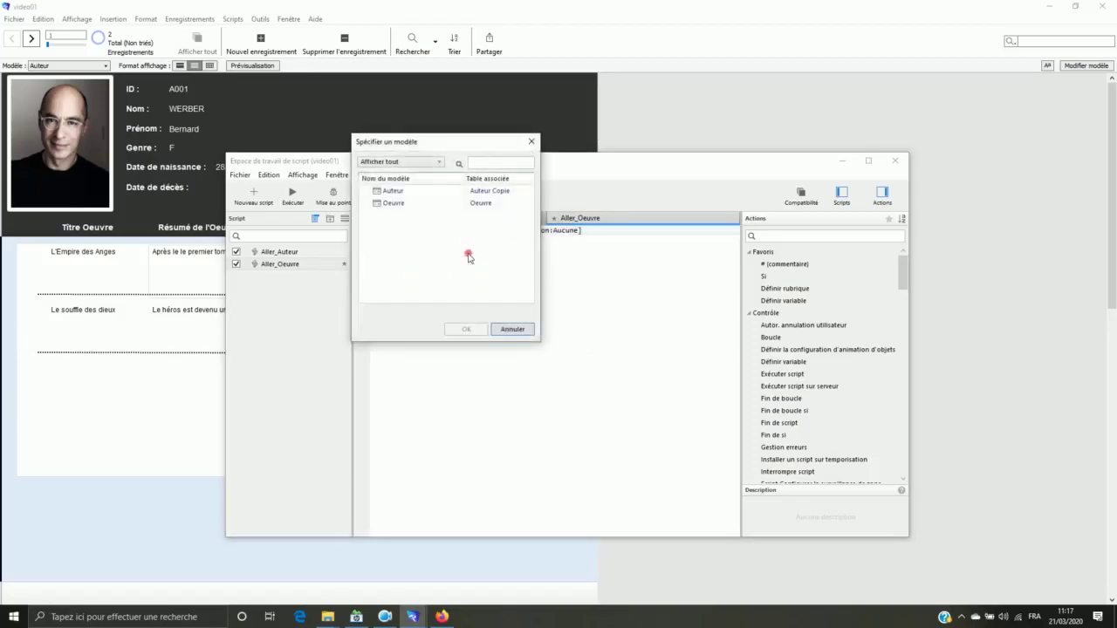
pyautogui.click(395, 202)
pyautogui.click(463, 328)
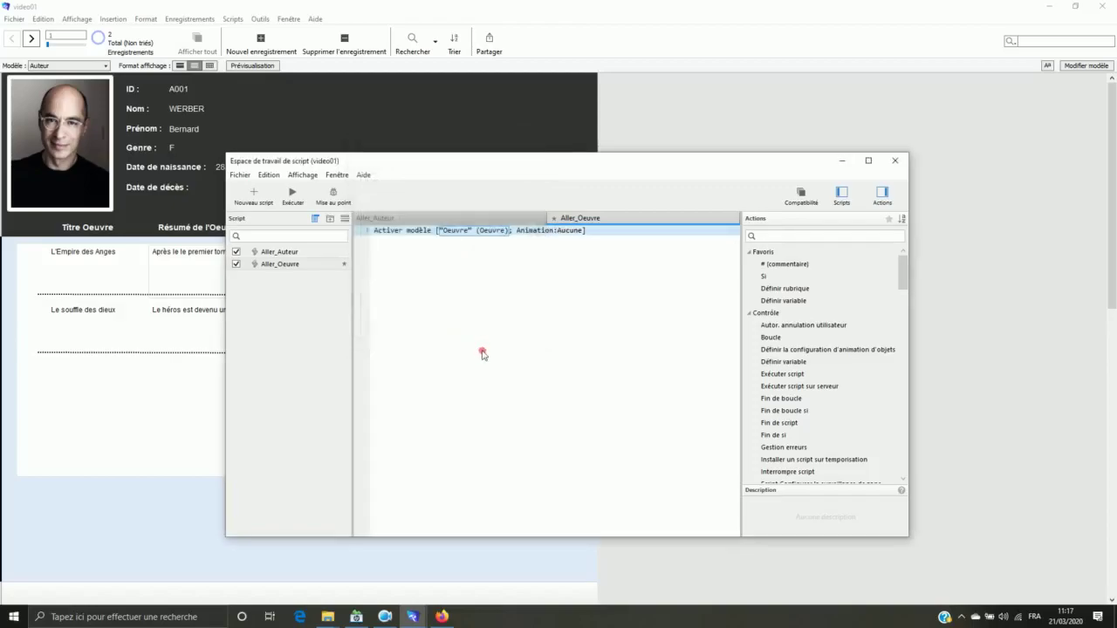
# Save the Aller_Oeuvre script
pyautogui.click(561, 288)
pyautogui.rightClick(285, 265)
pyautogui.click(322, 367)
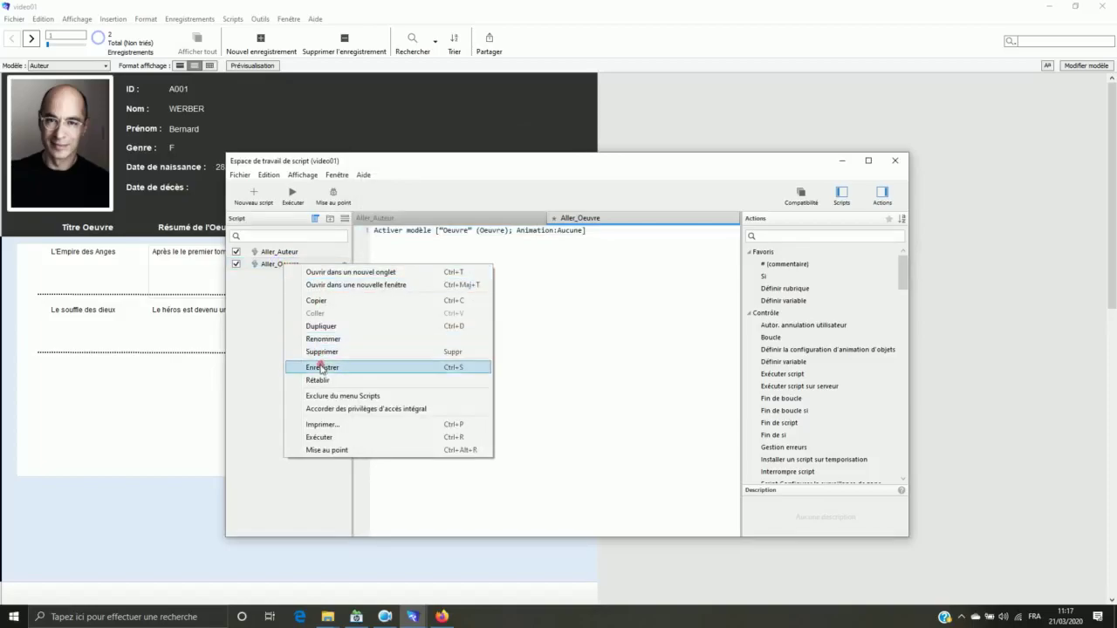
pyautogui.click(513, 351)
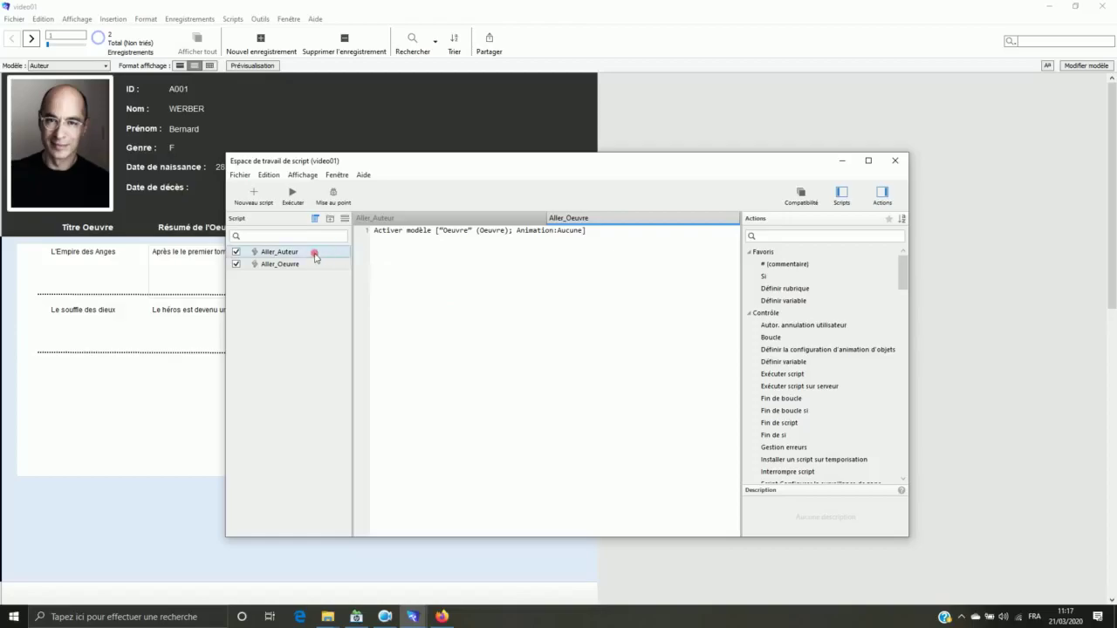
# Create a third script named New_Enregistrement
pyautogui.click(253, 194)
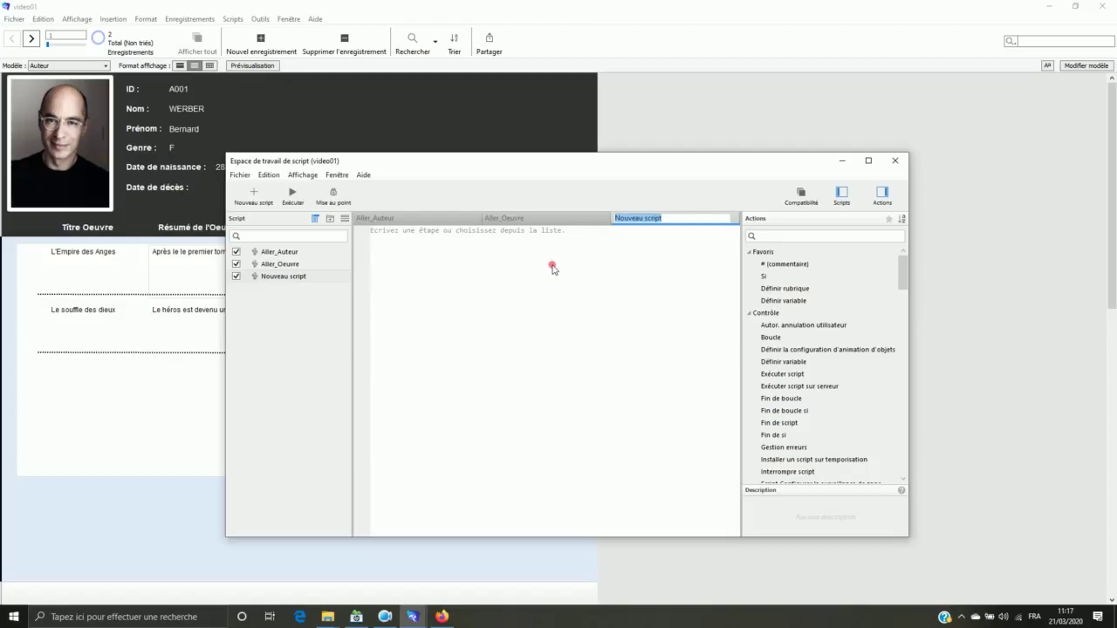
pyautogui.write('Nou')
pyautogui.press('BackSpace')
pyautogui.press('BackSpace')
pyautogui.write('ew_Enregistrement')
pyautogui.press('Return')
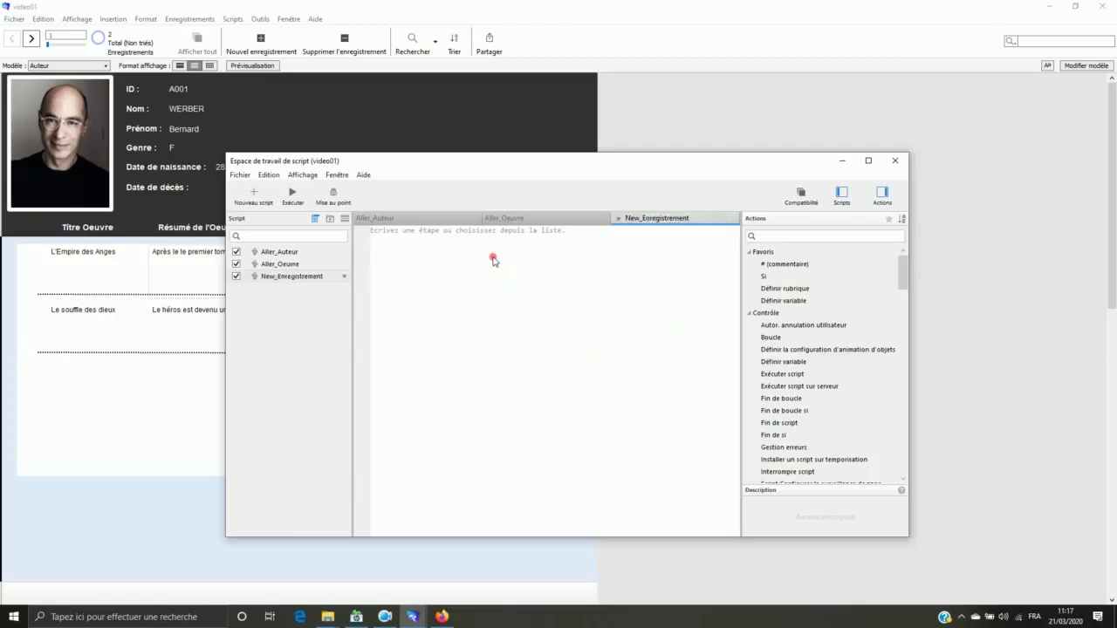
# Add a Nouvel enreg./requête step to the New_Enregistrement script, save it and close the script workspace
pyautogui.write('Nouvel enreg./requête')
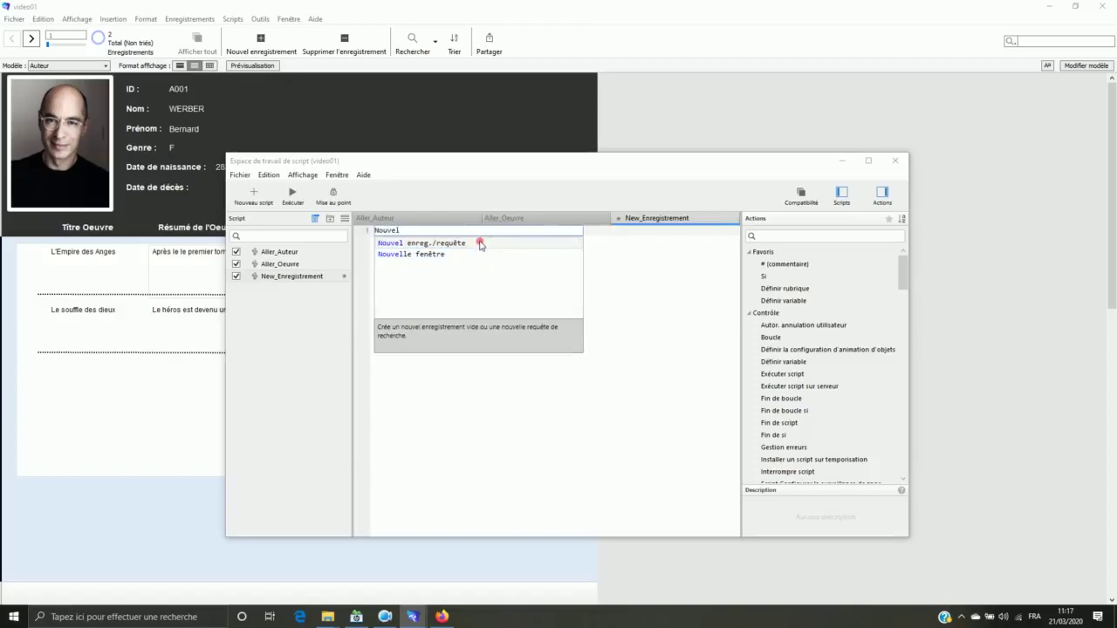
pyautogui.click(486, 243)
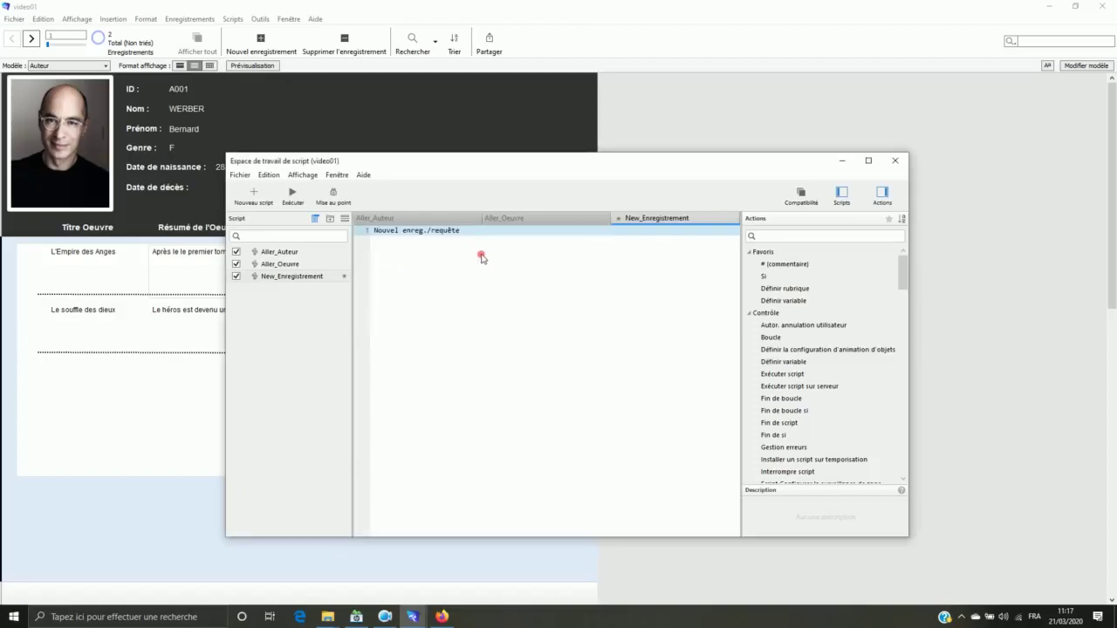
pyautogui.rightClick(302, 276)
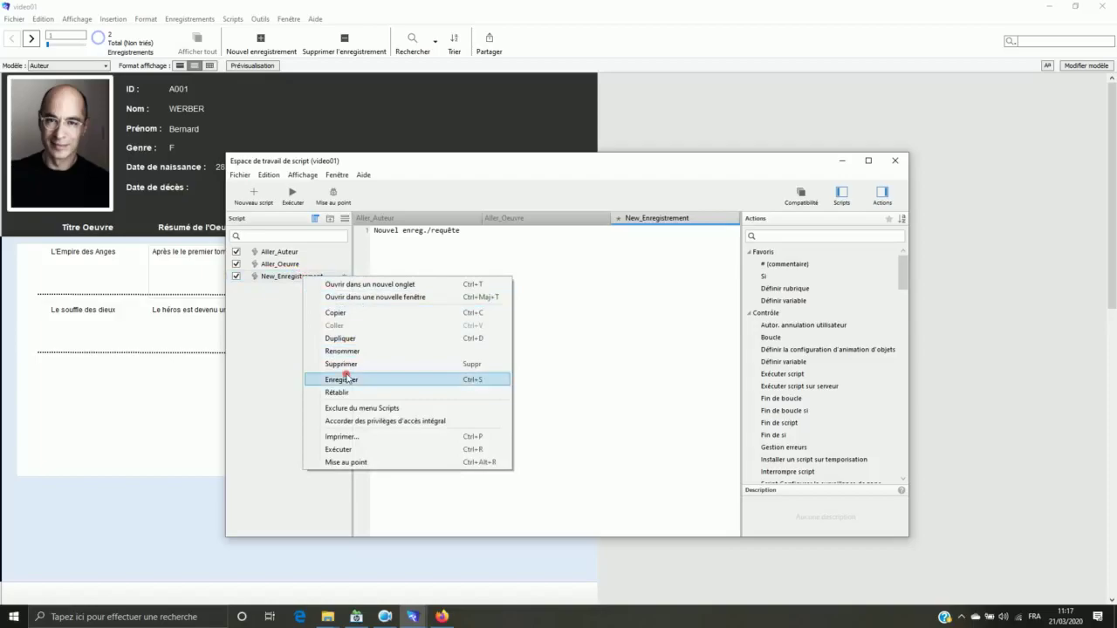
pyautogui.click(498, 378)
pyautogui.click(894, 160)
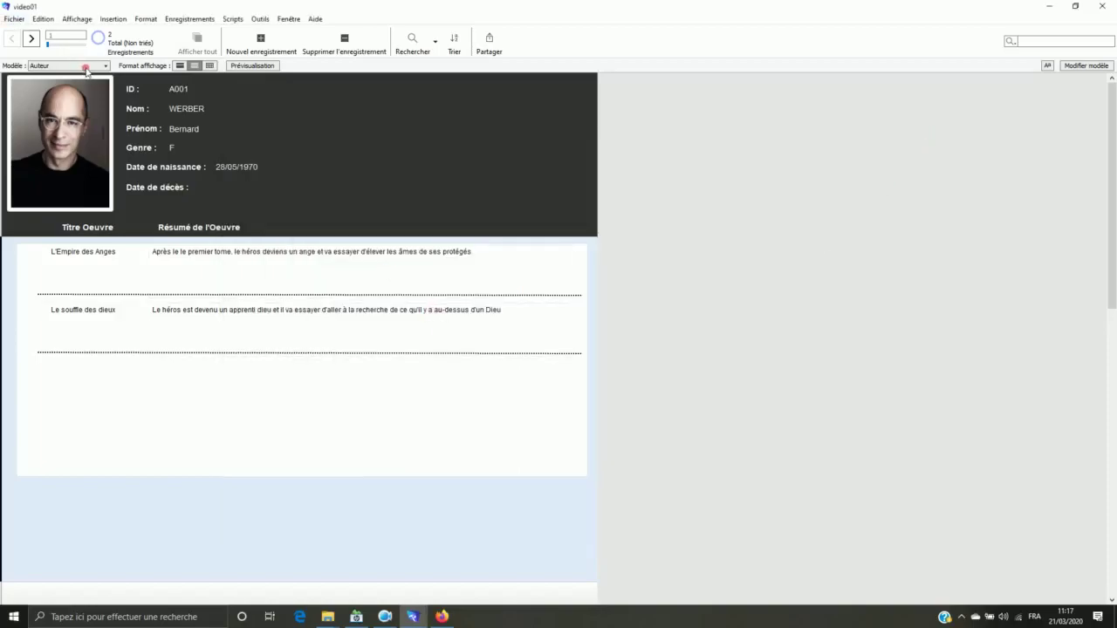
# Go to the empty second record in the Auteur layout and delete it
pyautogui.click(37, 40)
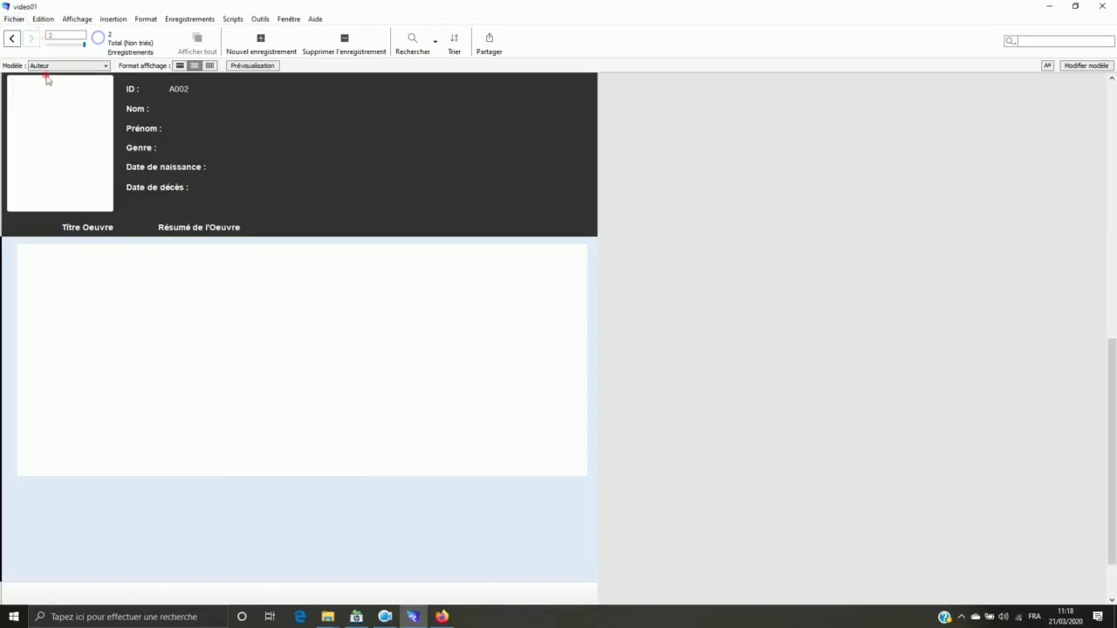
pyautogui.click(345, 44)
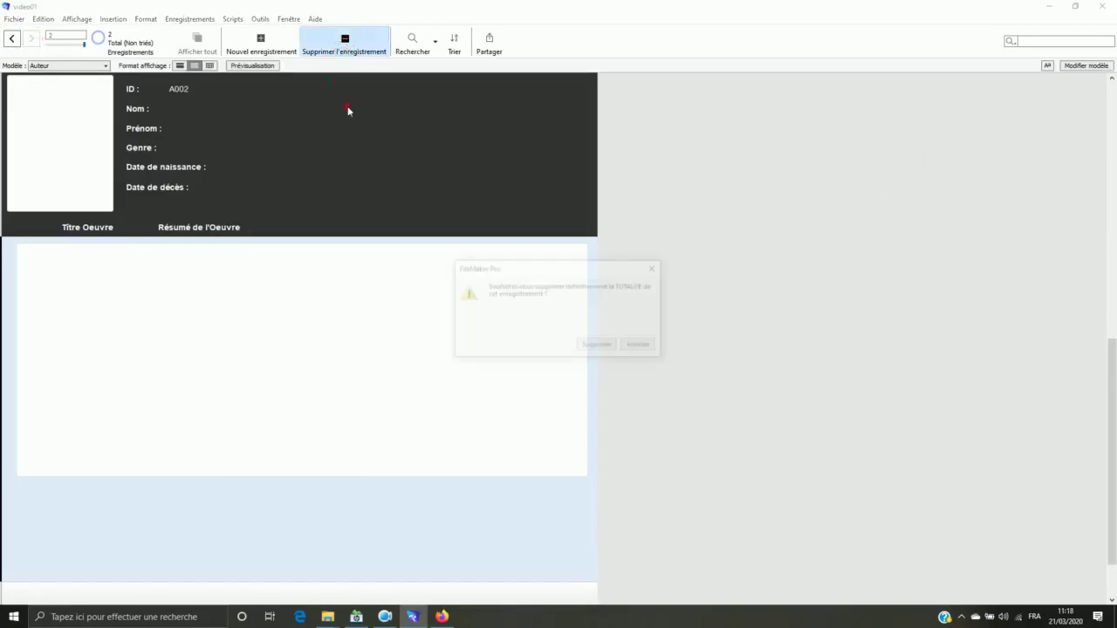
pyautogui.click(602, 346)
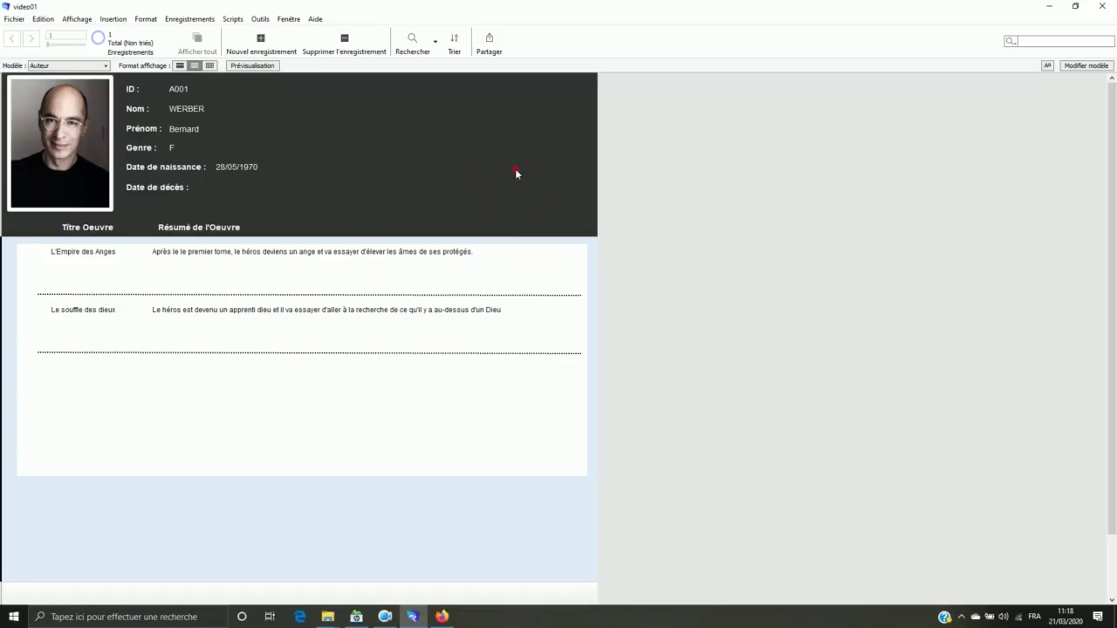
# Edit the Auteur layout, draw a button in the header beside the author fields and label it "New Enregistrement"
pyautogui.click(1086, 65)
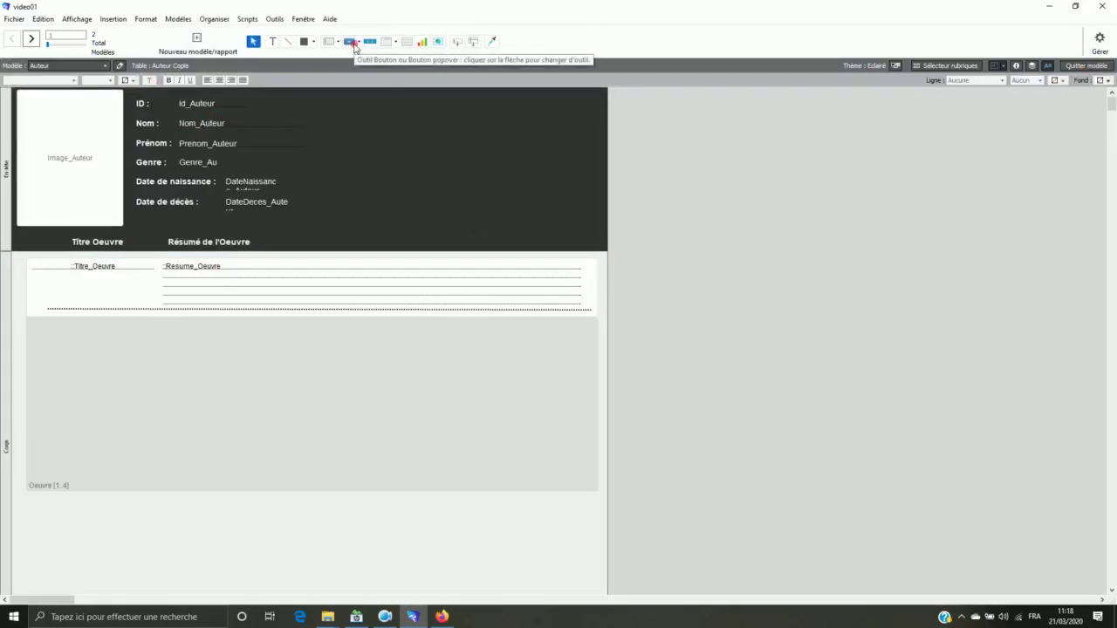
pyautogui.click(349, 41)
pyautogui.moveTo(360, 114); pyautogui.dragTo(452, 130)
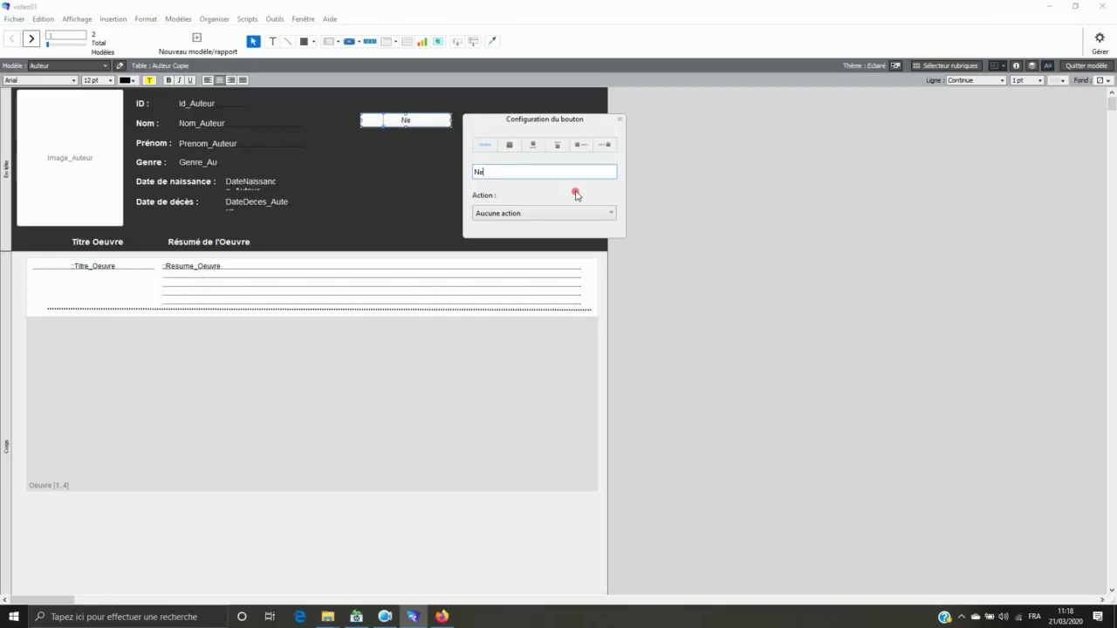
pyautogui.write('Enregistrement')
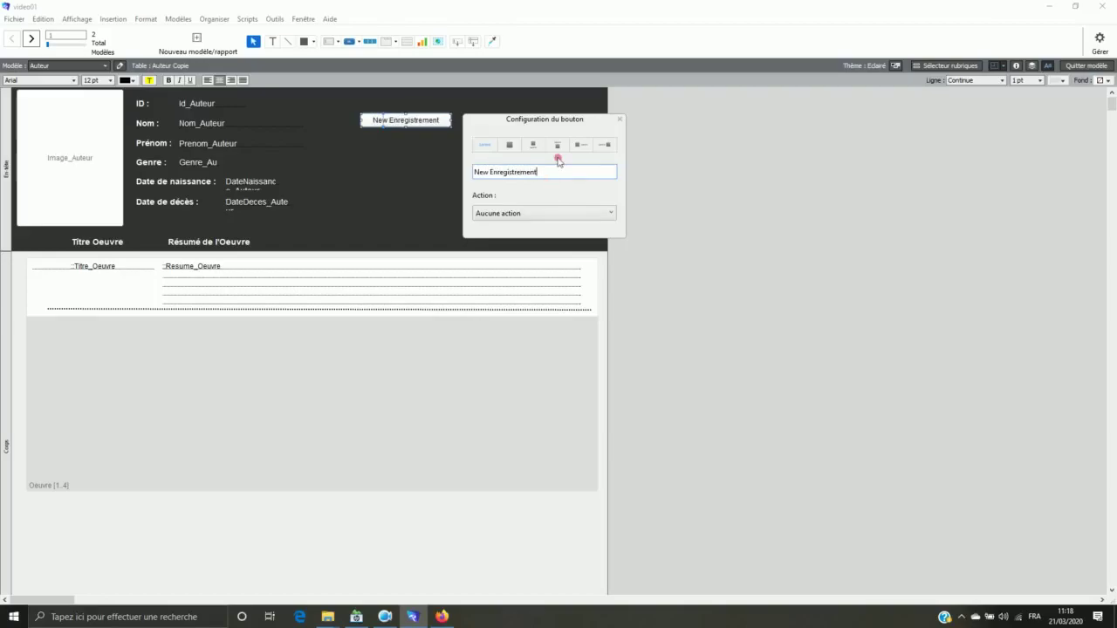
# Try the label and icon arrangements for the New Enregistrement button and display the icon to the left of its label
pyautogui.click(509, 145)
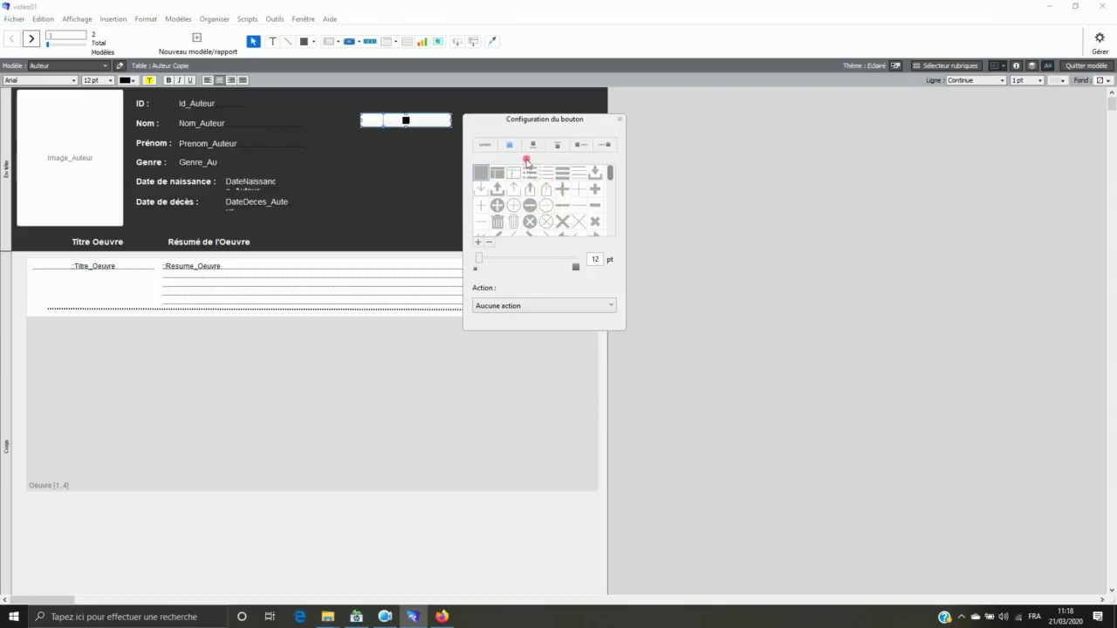
pyautogui.click(532, 146)
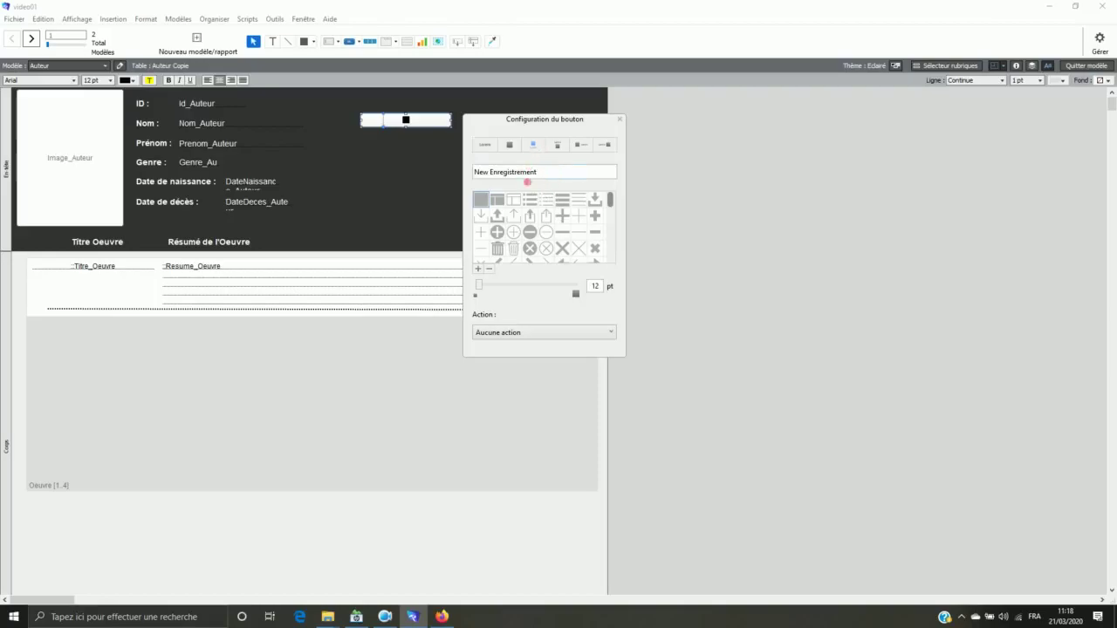
pyautogui.click(576, 145)
pyautogui.click(604, 145)
pyautogui.click(580, 145)
pyautogui.click(556, 147)
pyautogui.click(541, 150)
pyautogui.click(563, 149)
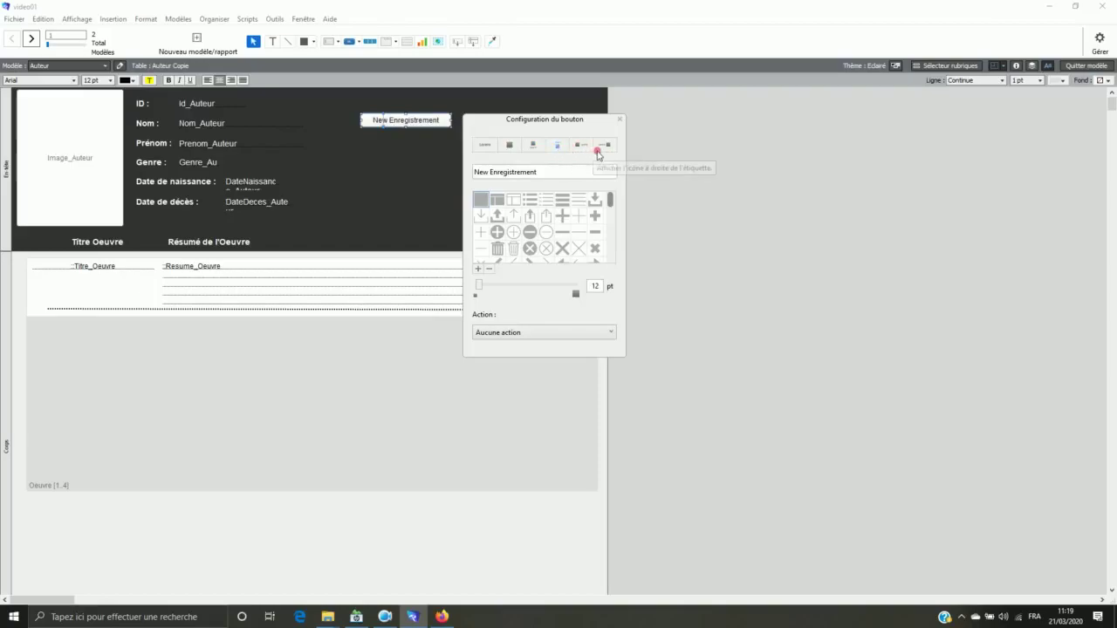
pyautogui.click(585, 147)
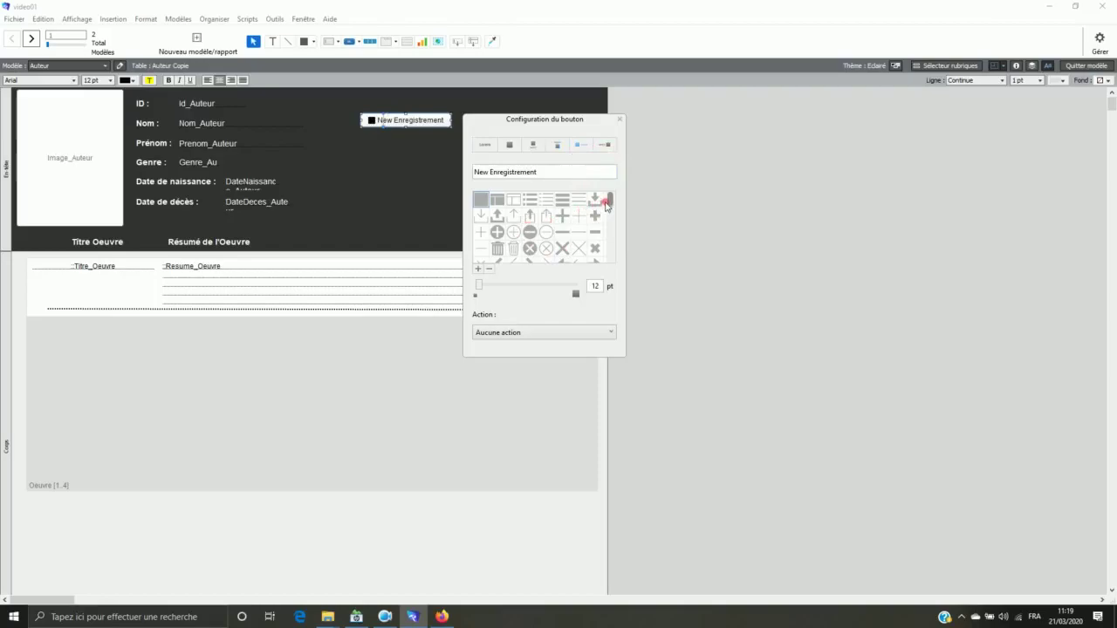
# Give the New Enregistrement button a solid person icon and set the icon size to 37 pt
pyautogui.moveTo(612, 206); pyautogui.dragTo(611, 217)
pyautogui.click(530, 207)
pyautogui.click(534, 286)
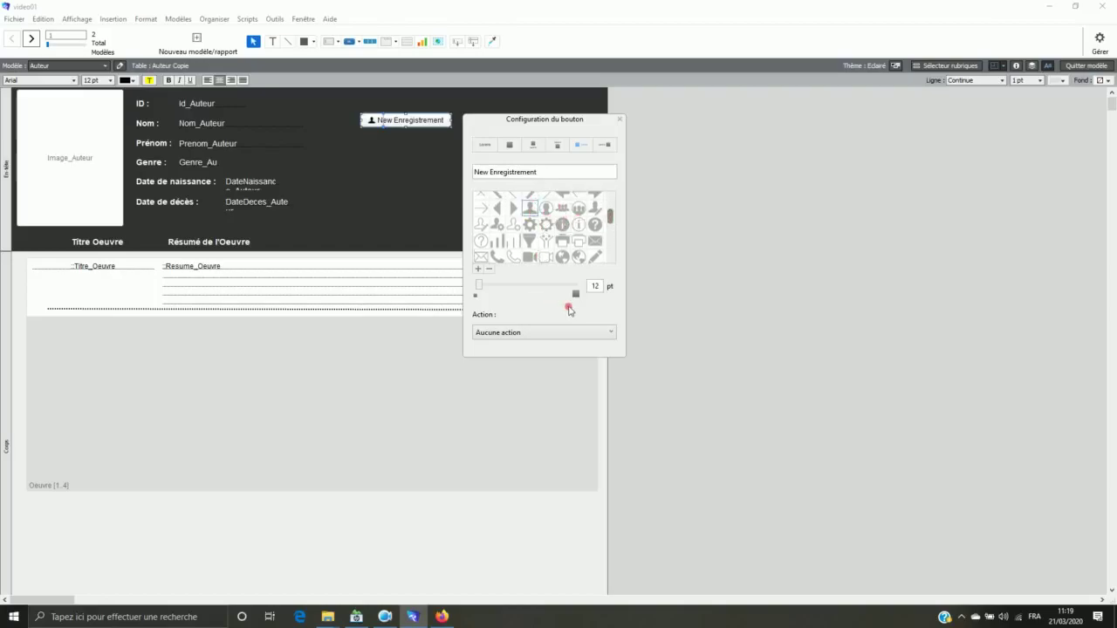
pyautogui.moveTo(479, 288); pyautogui.dragTo(498, 290)
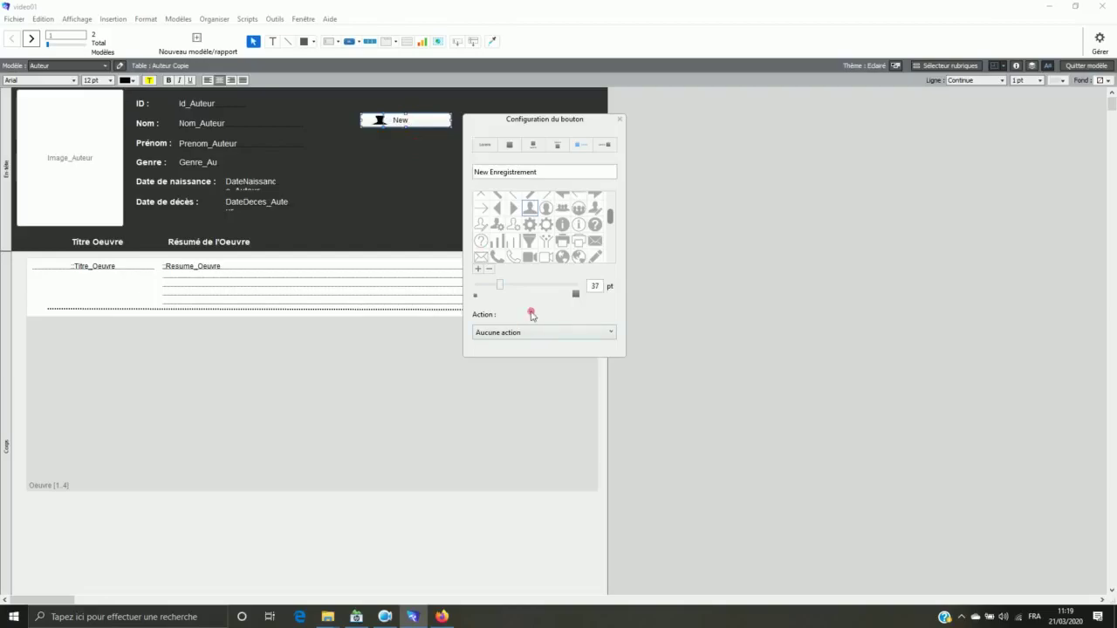
pyautogui.click(431, 150)
# Widen and heighten the New Enregistrement button so that its enlarged icon and full label fit
pyautogui.click(428, 121)
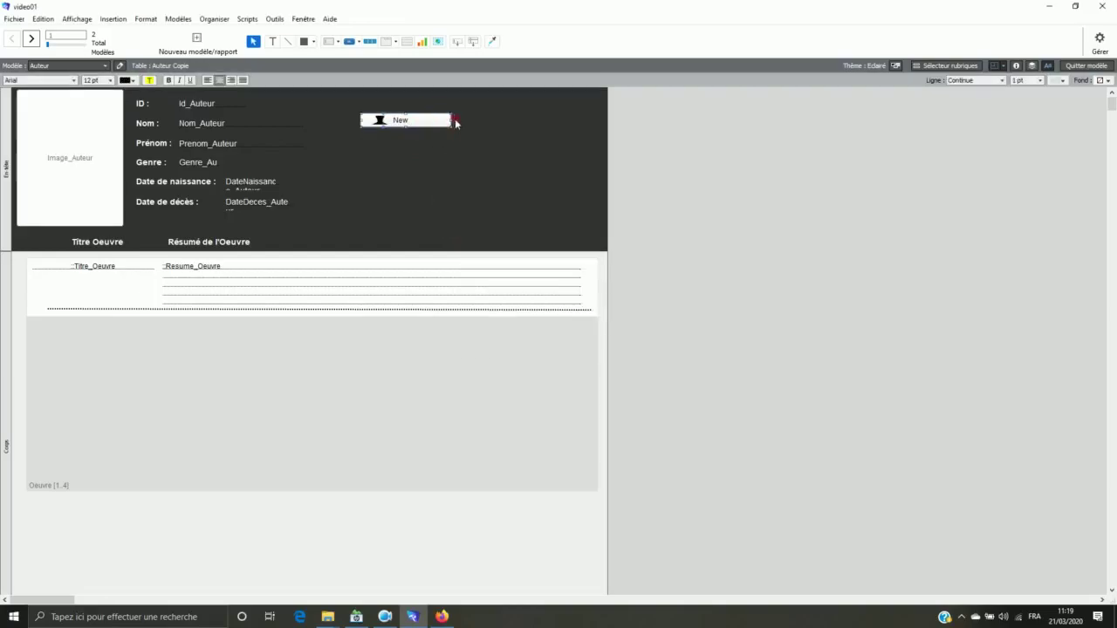
pyautogui.moveTo(457, 121); pyautogui.dragTo(500, 123)
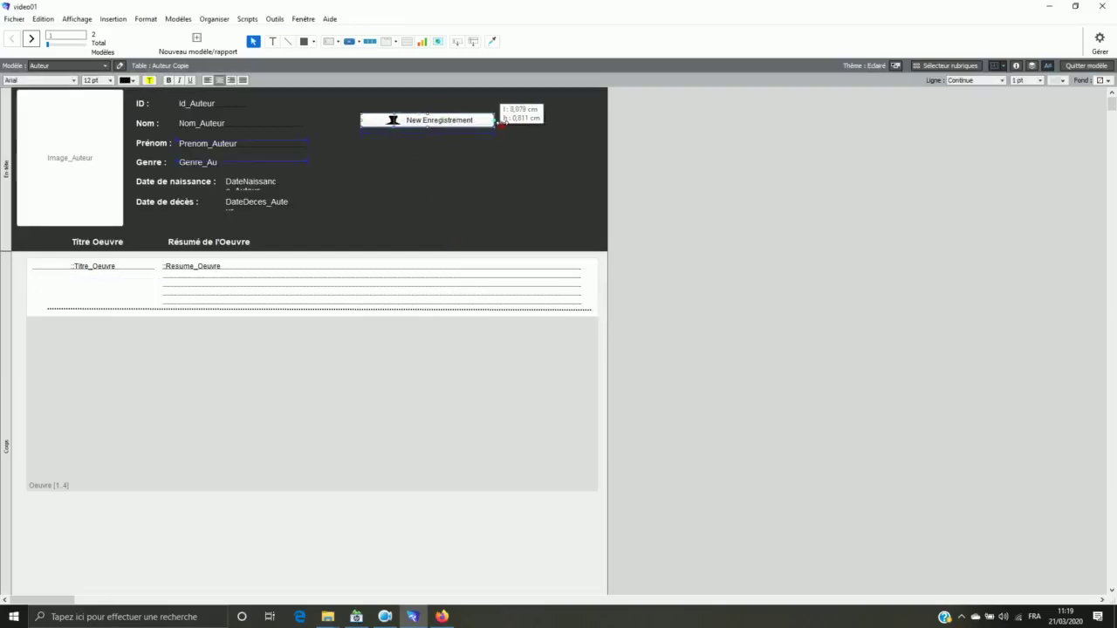
pyautogui.moveTo(427, 129); pyautogui.dragTo(433, 148)
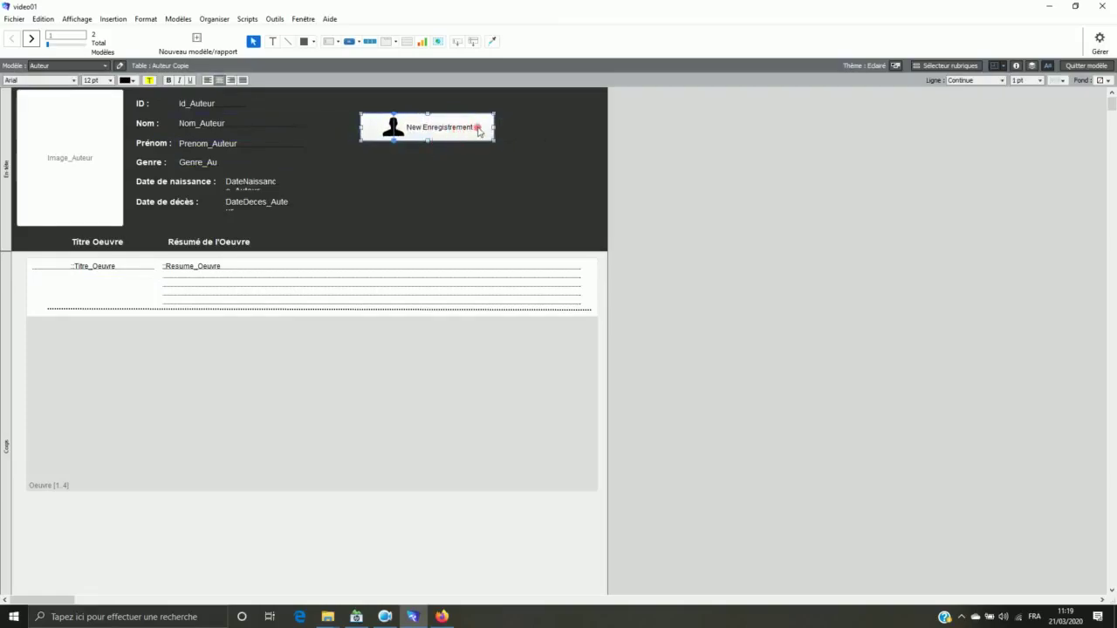
# Set the New Enregistrement button's label to 18 pt bold text after trying 10 and 14 pt
pyautogui.click(108, 80)
pyautogui.click(99, 128)
pyautogui.click(108, 81)
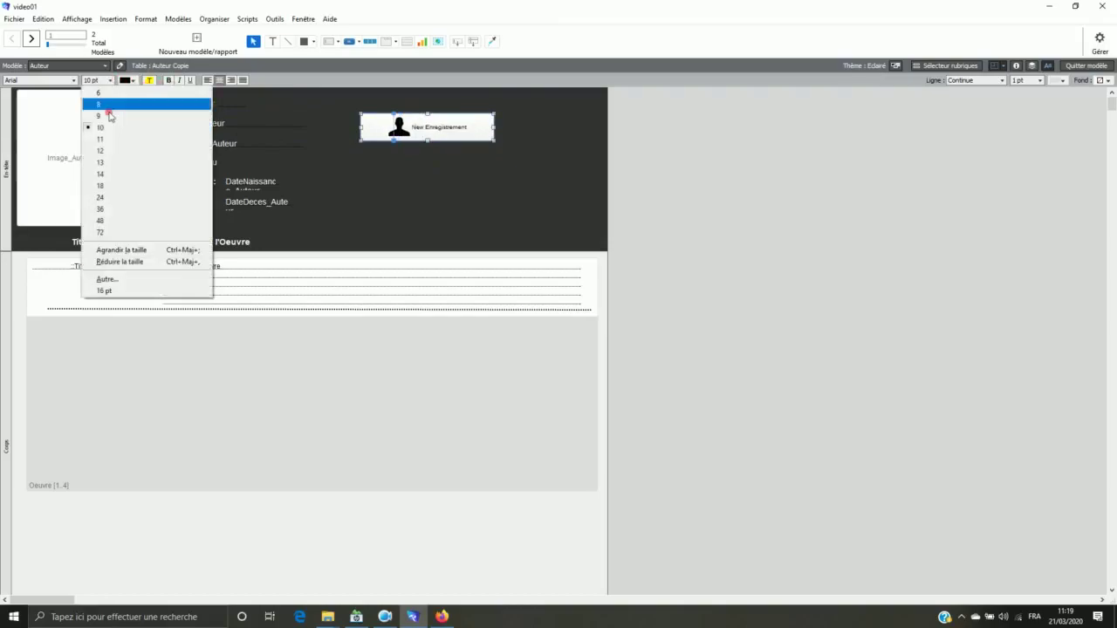
pyautogui.click(99, 174)
pyautogui.click(110, 82)
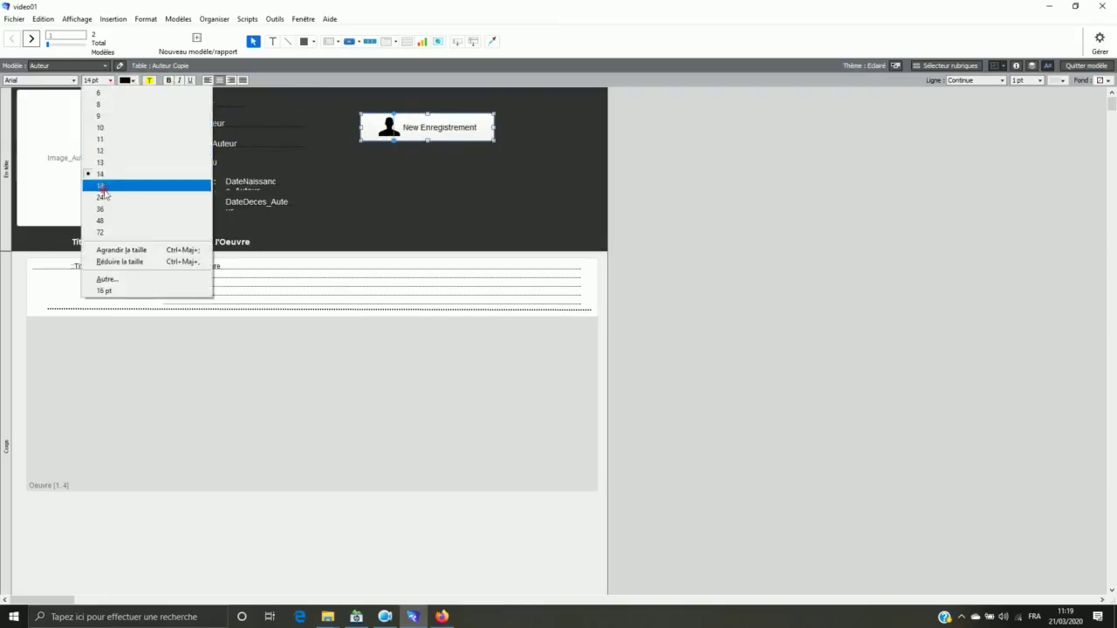
pyautogui.click(100, 185)
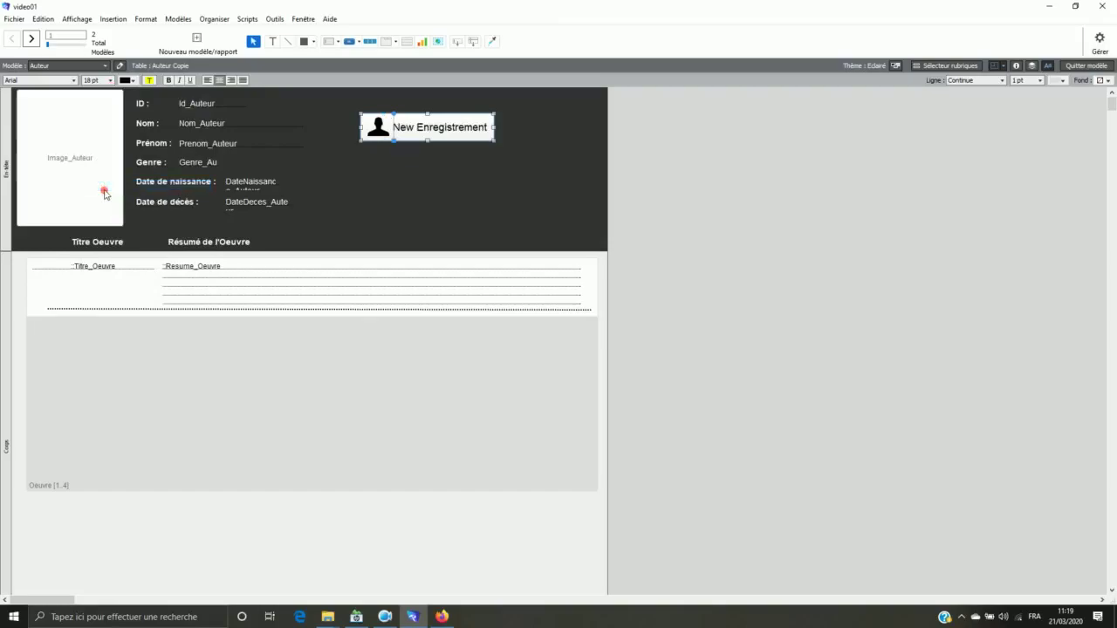
pyautogui.click(168, 82)
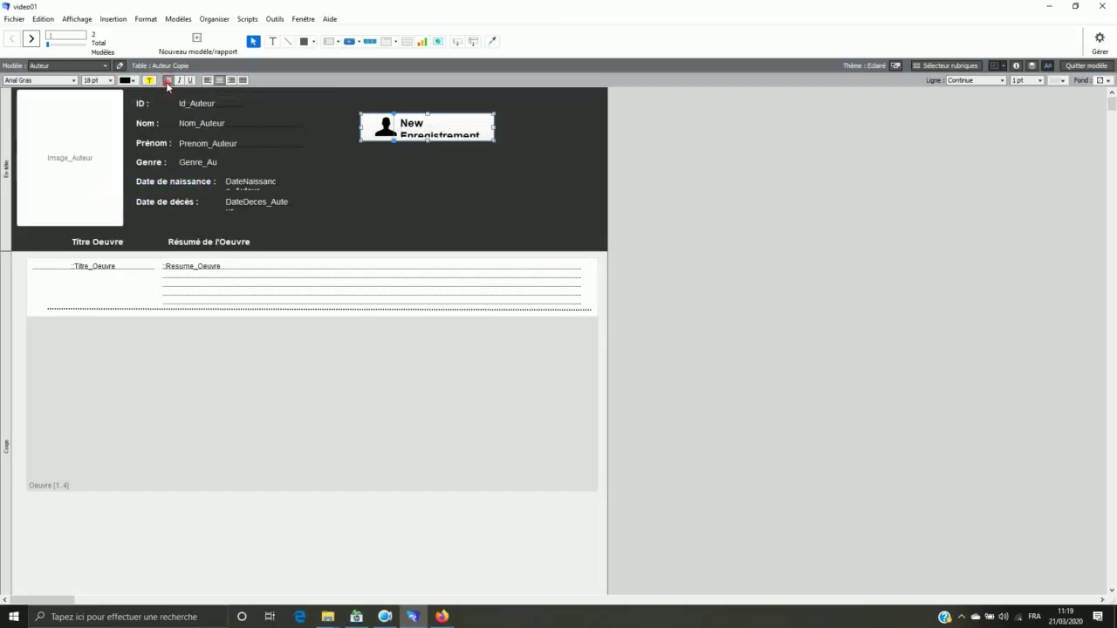
# Fit the New Enregistrement button to its bold label in the header's upper right corner and fill it with yellow (FFF959)
pyautogui.moveTo(499, 127); pyautogui.dragTo(542, 112)
pyautogui.click(447, 128)
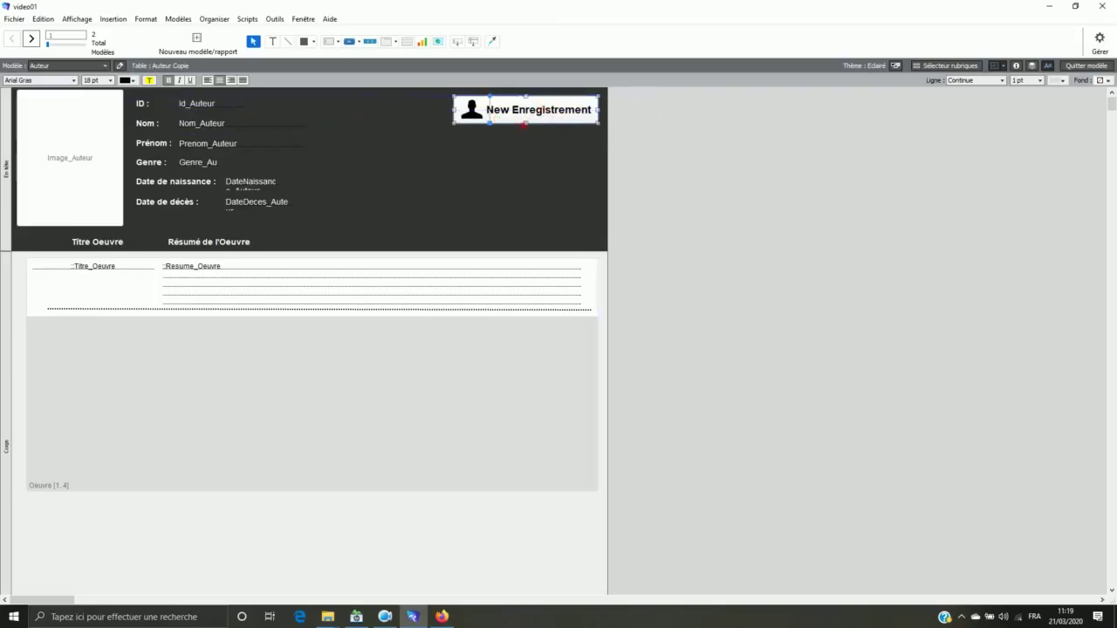
pyautogui.click(1105, 80)
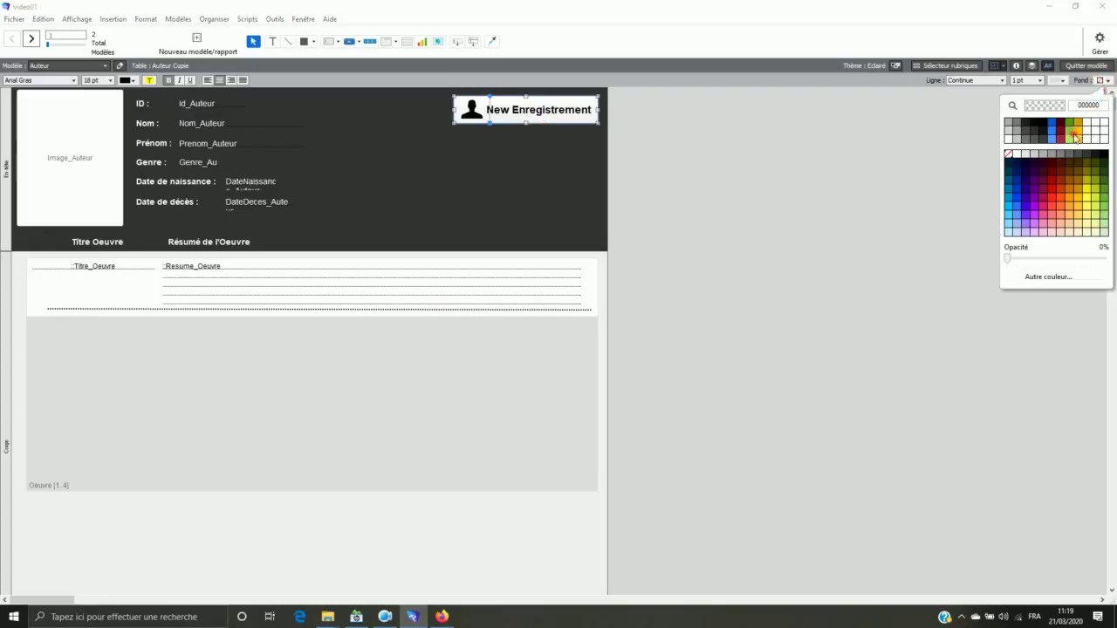
pyautogui.click(1085, 208)
pyautogui.click(544, 187)
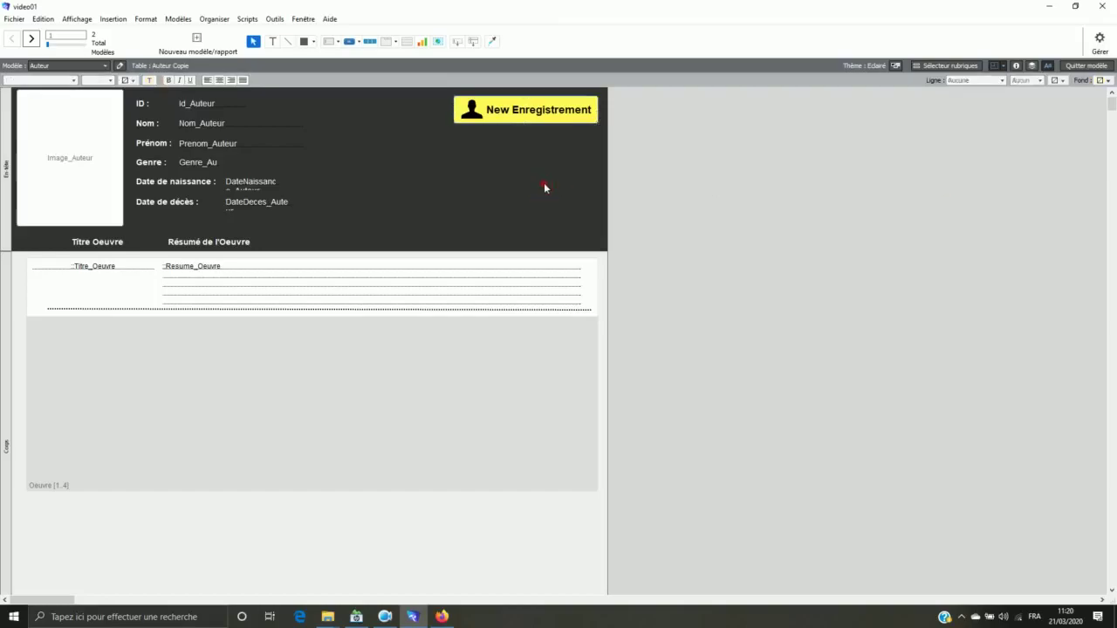
# Set the New Enregistrement button's action to Exécuter script with the New_Enregistrement script
pyautogui.click(522, 113)
pyautogui.doubleClick(523, 113)
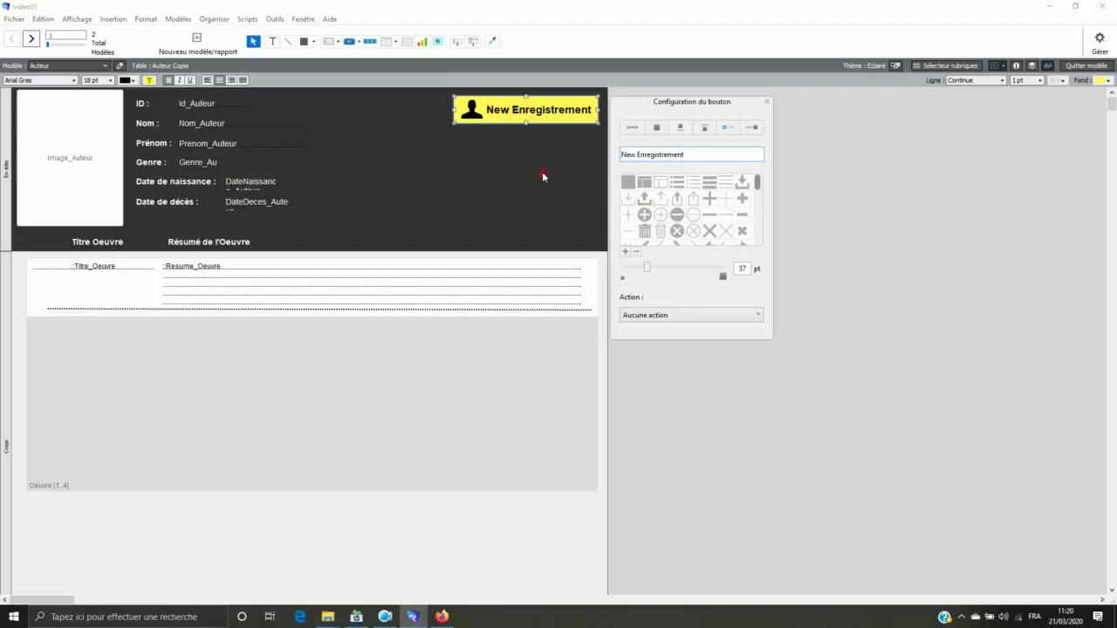
pyautogui.click(663, 317)
pyautogui.click(654, 353)
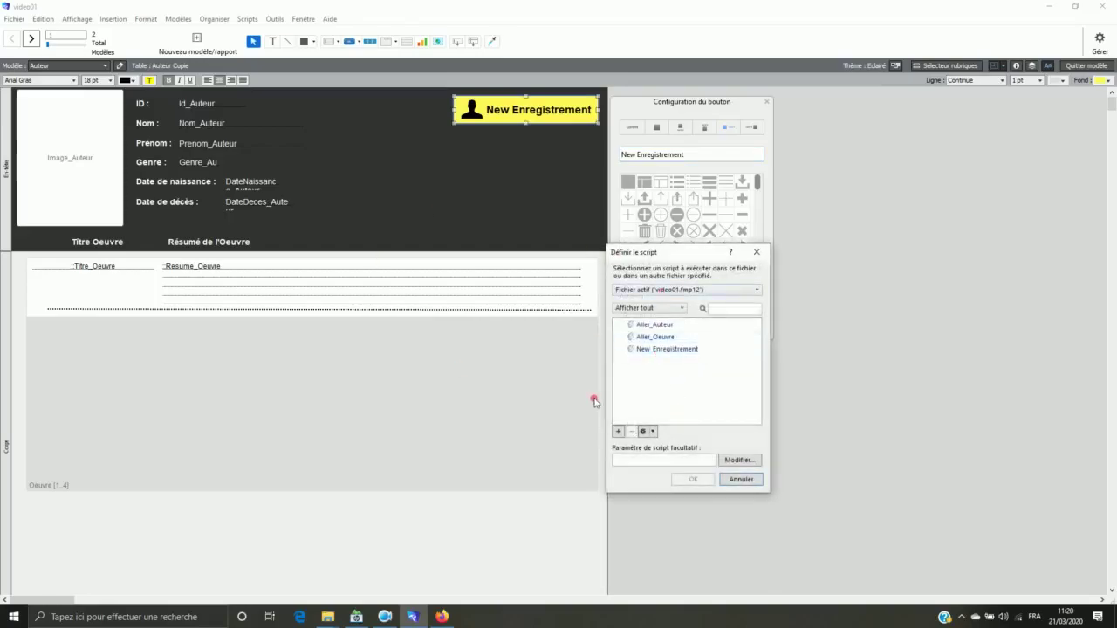
pyautogui.click(655, 350)
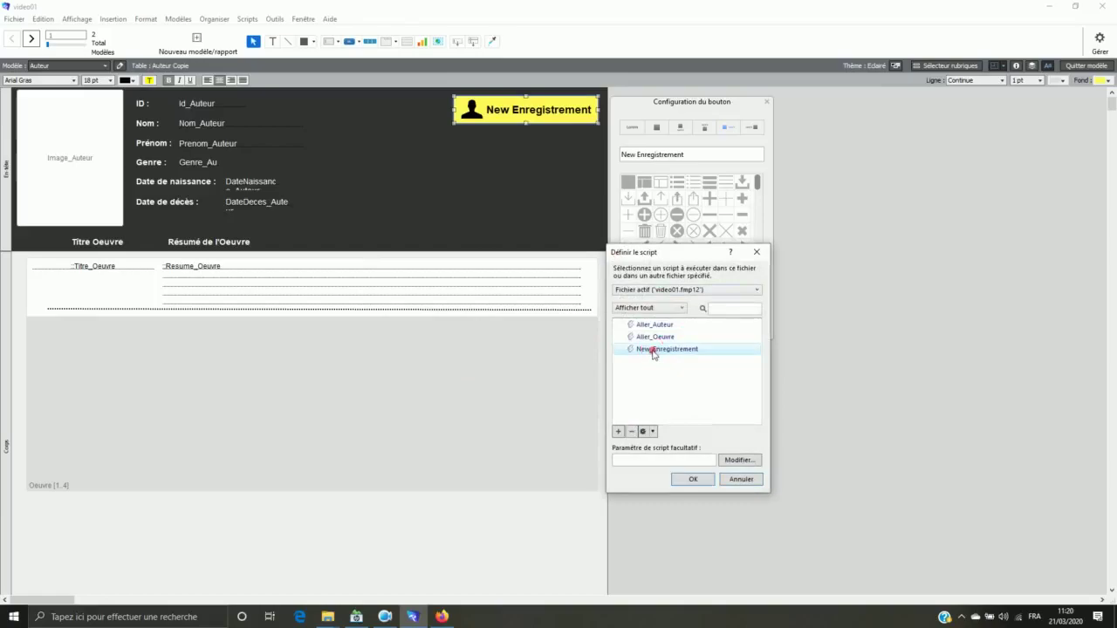
pyautogui.click(689, 480)
pyautogui.click(762, 135)
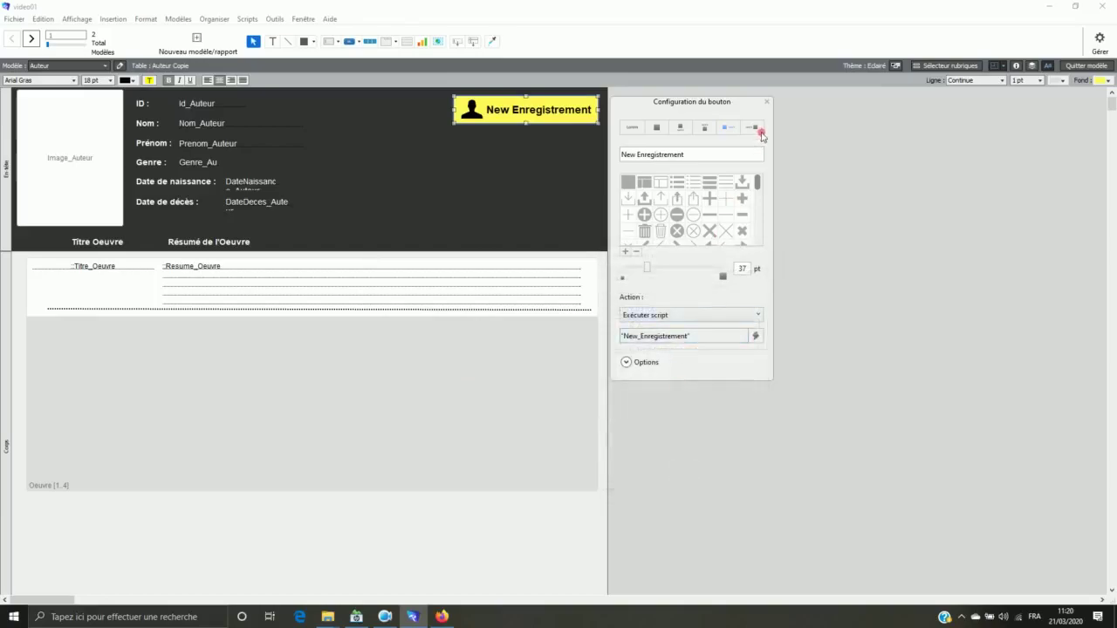
pyautogui.click(523, 177)
pyautogui.click(412, 203)
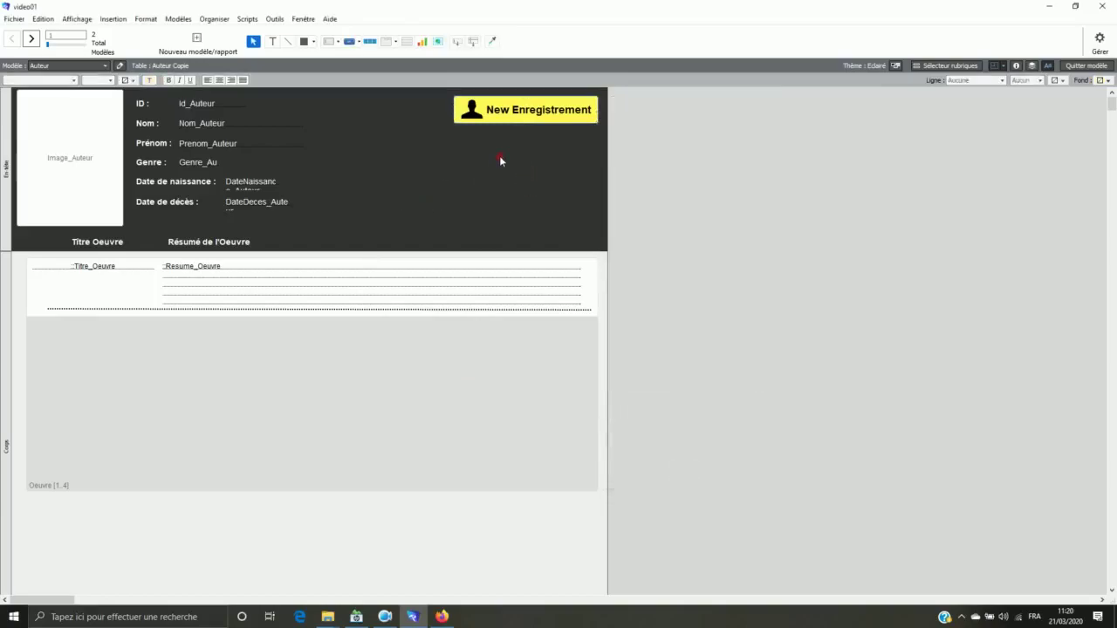
# Duplicate the yellow button straight down to the bottom of the header and fill the copy with green
pyautogui.click(516, 110)
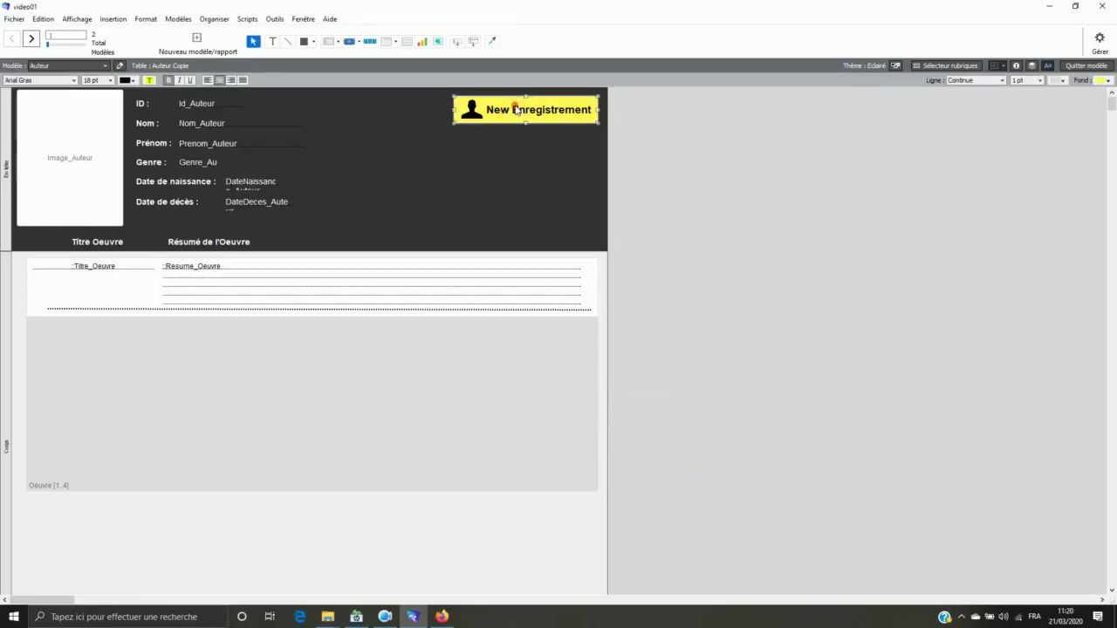
pyautogui.moveTo(525, 116); pyautogui.dragTo(525, 227)
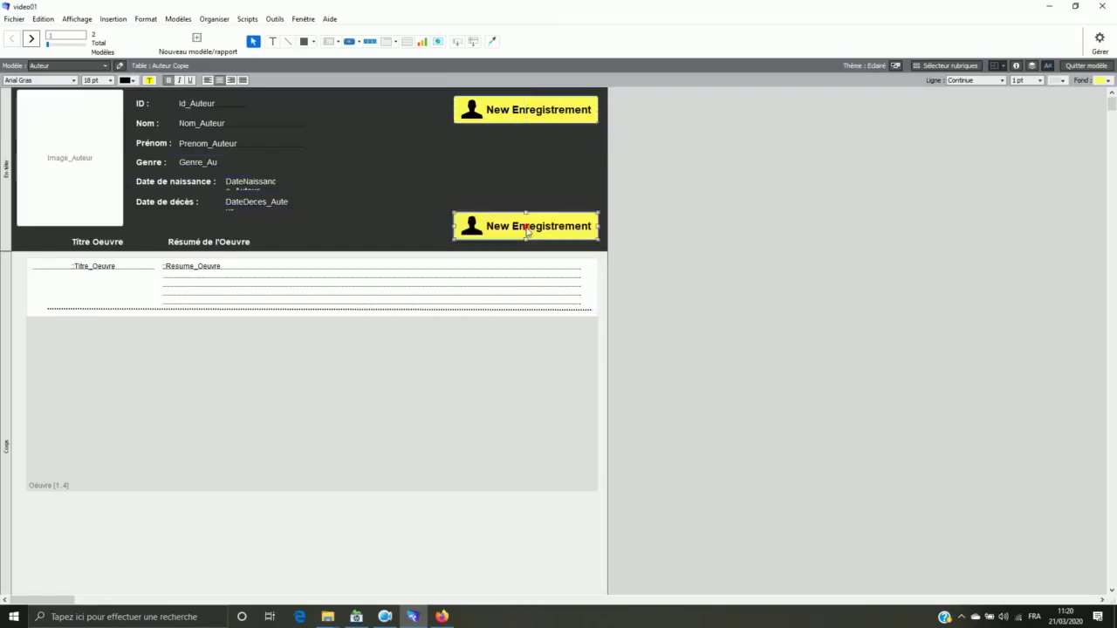
pyautogui.click(1107, 80)
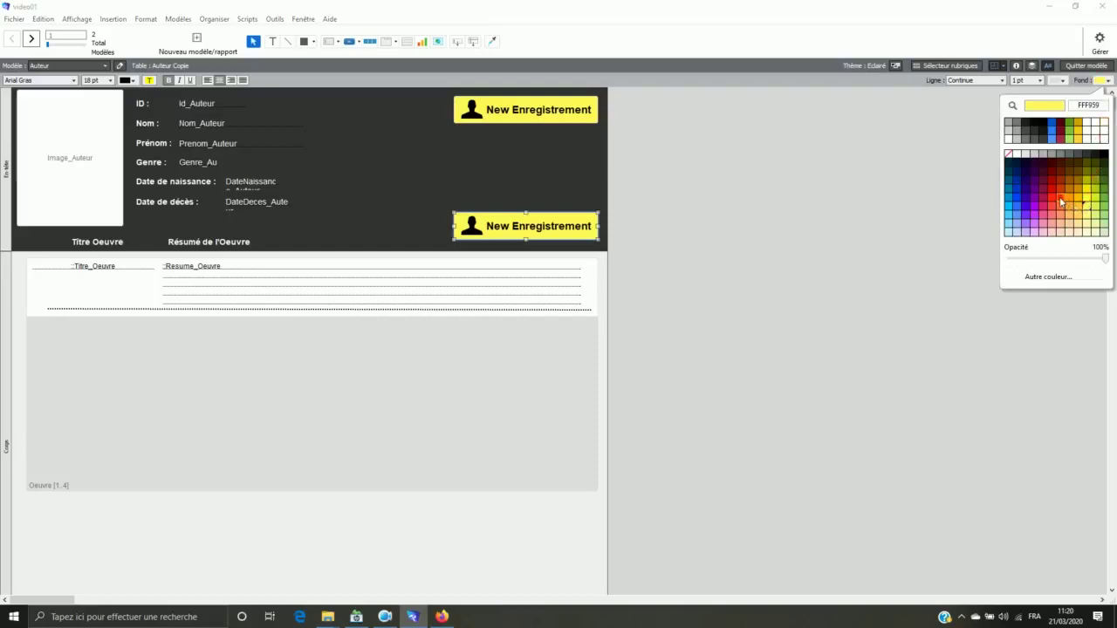
pyautogui.click(1061, 199)
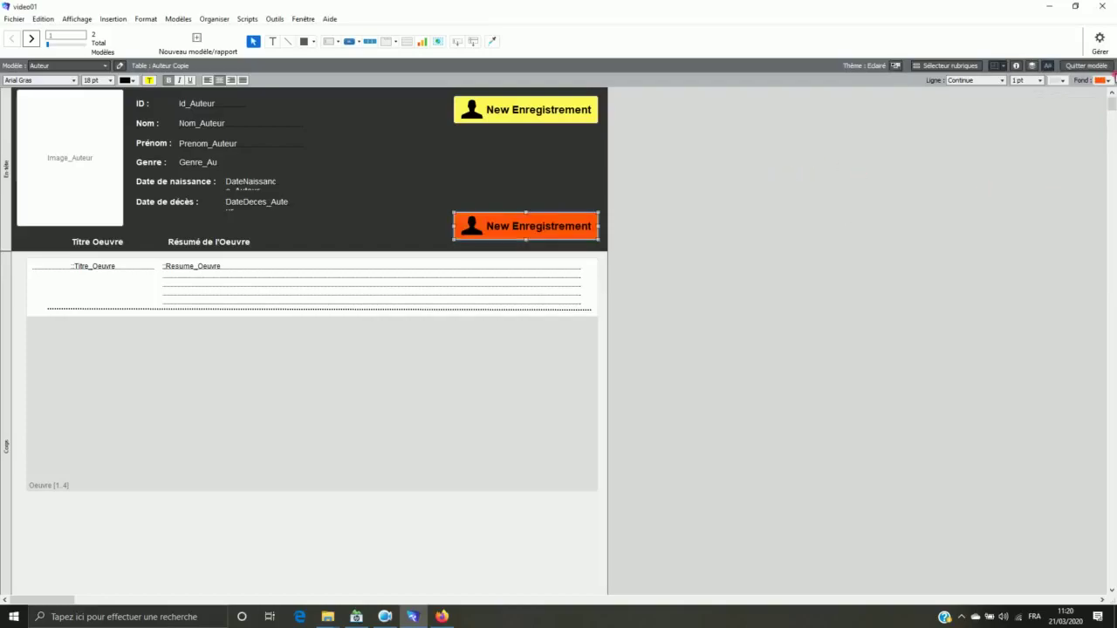
pyautogui.click(1109, 81)
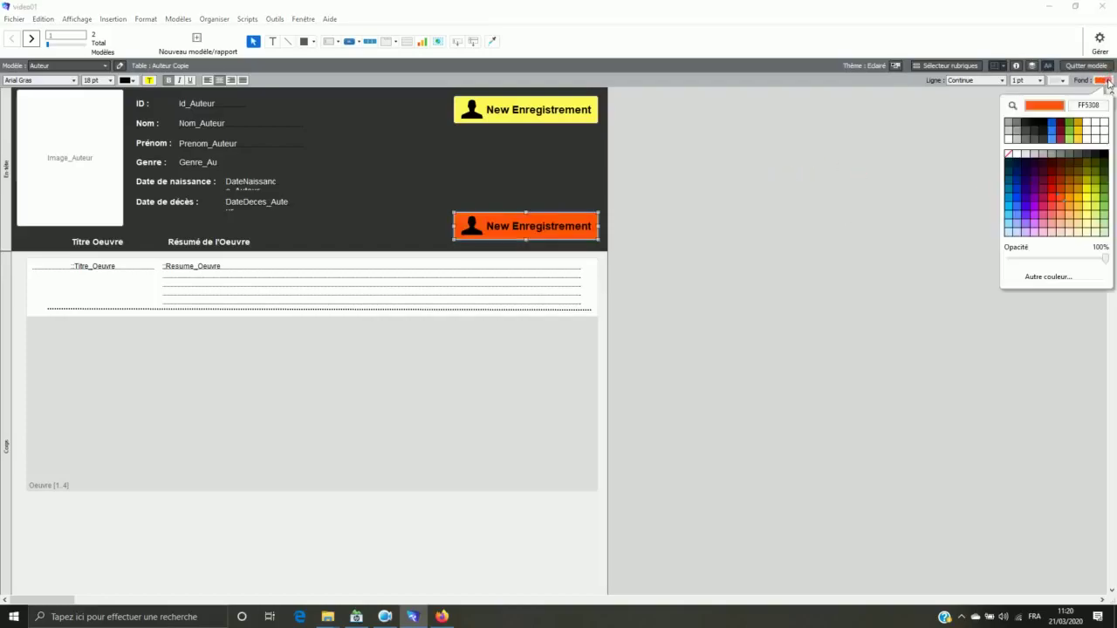
pyautogui.click(1105, 209)
# Change the label of the green button to "New Oeuvre"
pyautogui.doubleClick(539, 227)
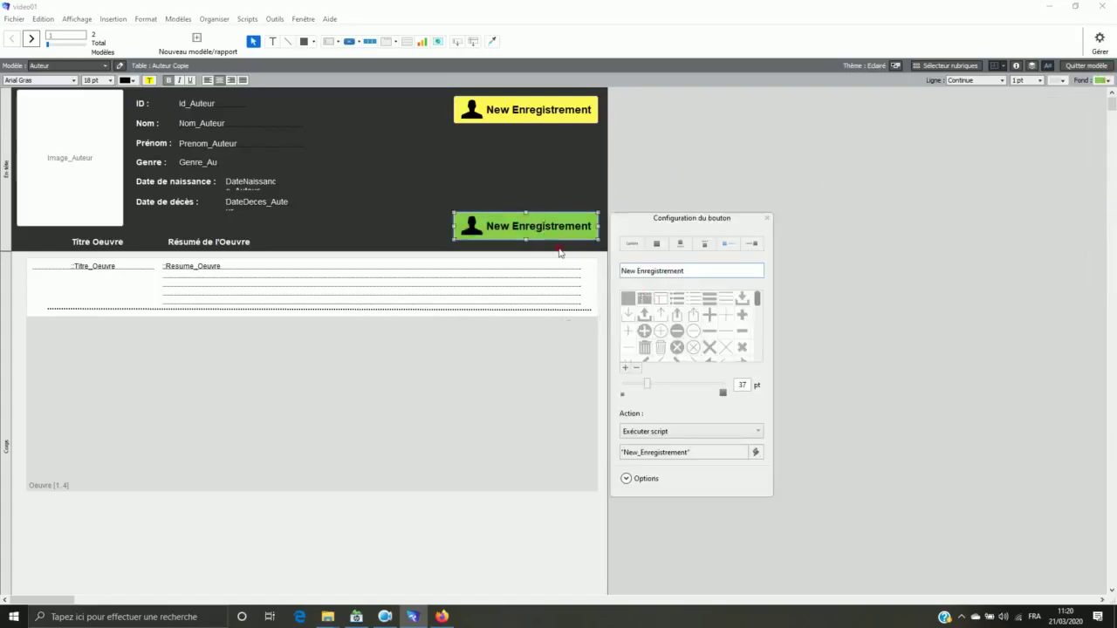
pyautogui.moveTo(700, 273); pyautogui.dragTo(613, 271)
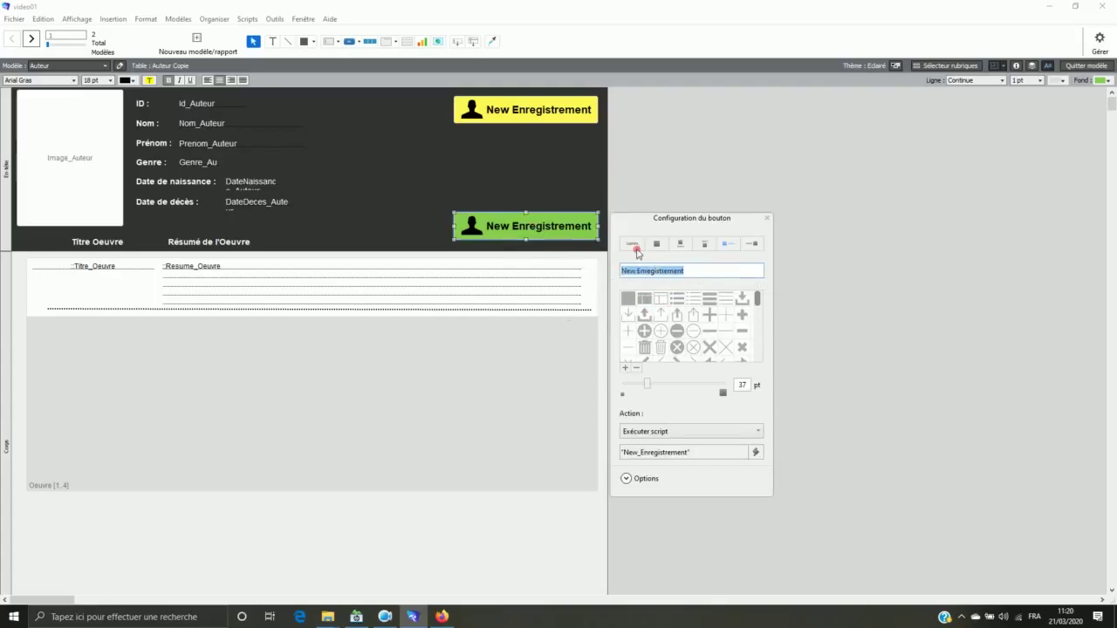
pyautogui.write('Ne')
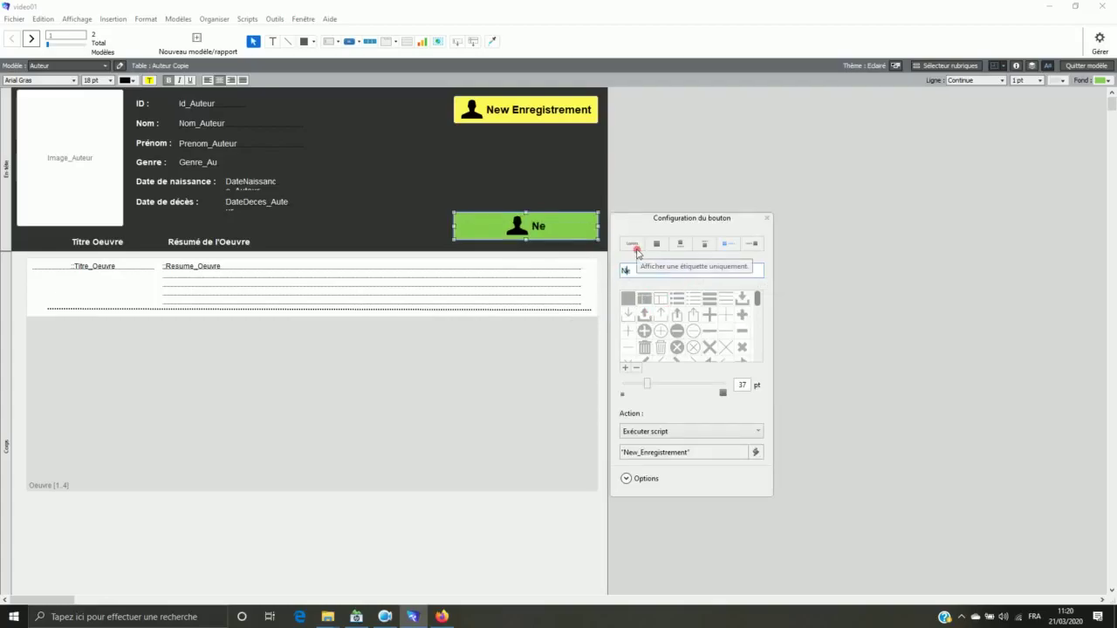
pyautogui.write('w oeuvre')
pyautogui.press('BackSpace')
pyautogui.press('BackSpace')
pyautogui.press('BackSpace')
pyautogui.press('BackSpace')
pyautogui.press('BackSpace')
pyautogui.press('BackSpace')
pyautogui.write('Oeuvre')
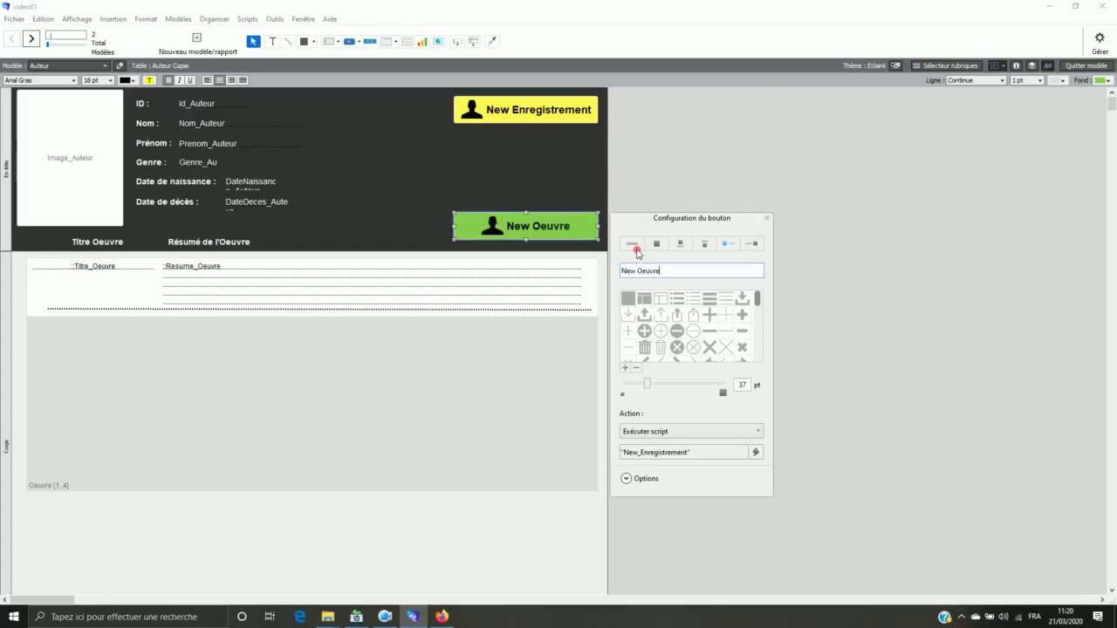
# Try the filled and outlined database icons on the New Oeuvre button
pyautogui.moveTo(757, 300); pyautogui.dragTo(756, 360)
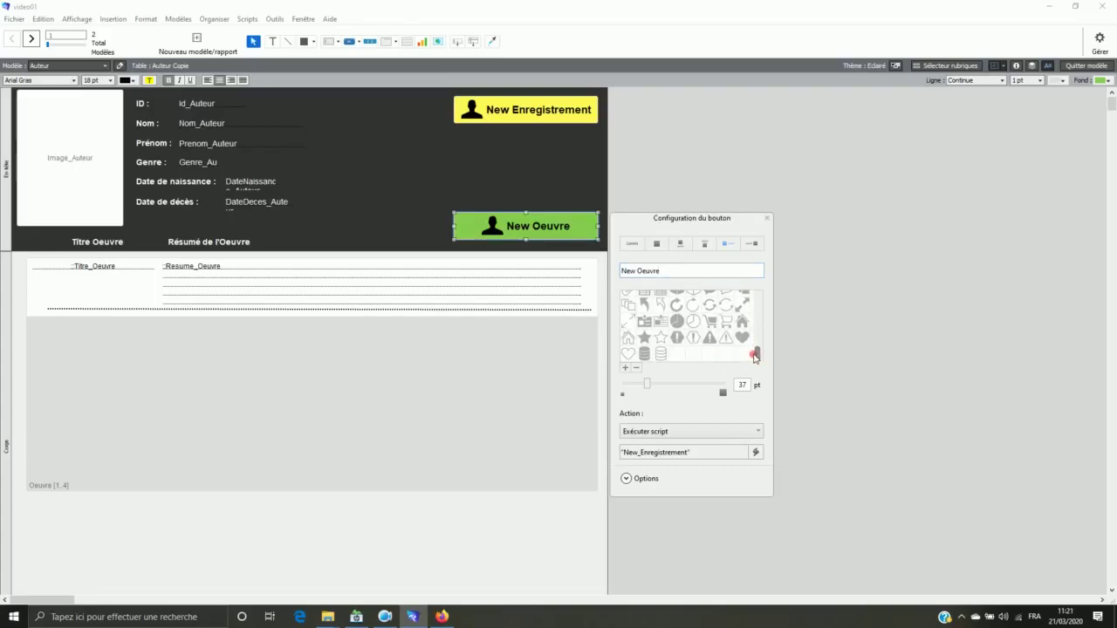
pyautogui.click(644, 353)
pyautogui.click(662, 355)
pyautogui.click(644, 357)
pyautogui.click(388, 205)
# Narrow the New Oeuvre button around its label and give it a bold plus icon at 33 pt
pyautogui.click(597, 232)
pyautogui.moveTo(597, 232); pyautogui.dragTo(562, 225)
pyautogui.doubleClick(551, 232)
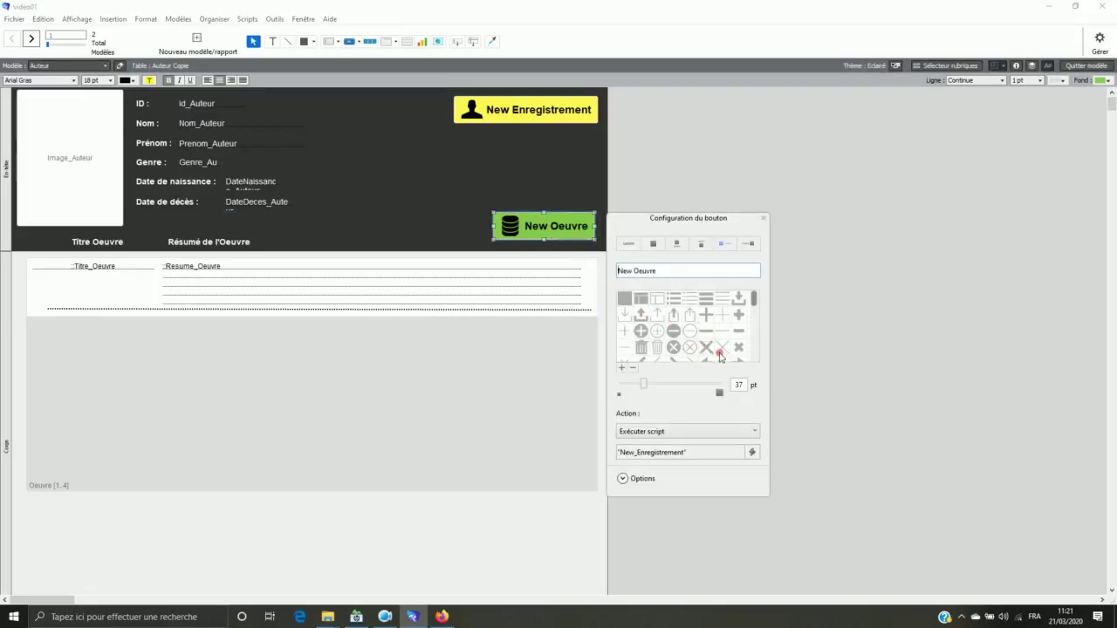
pyautogui.click(739, 316)
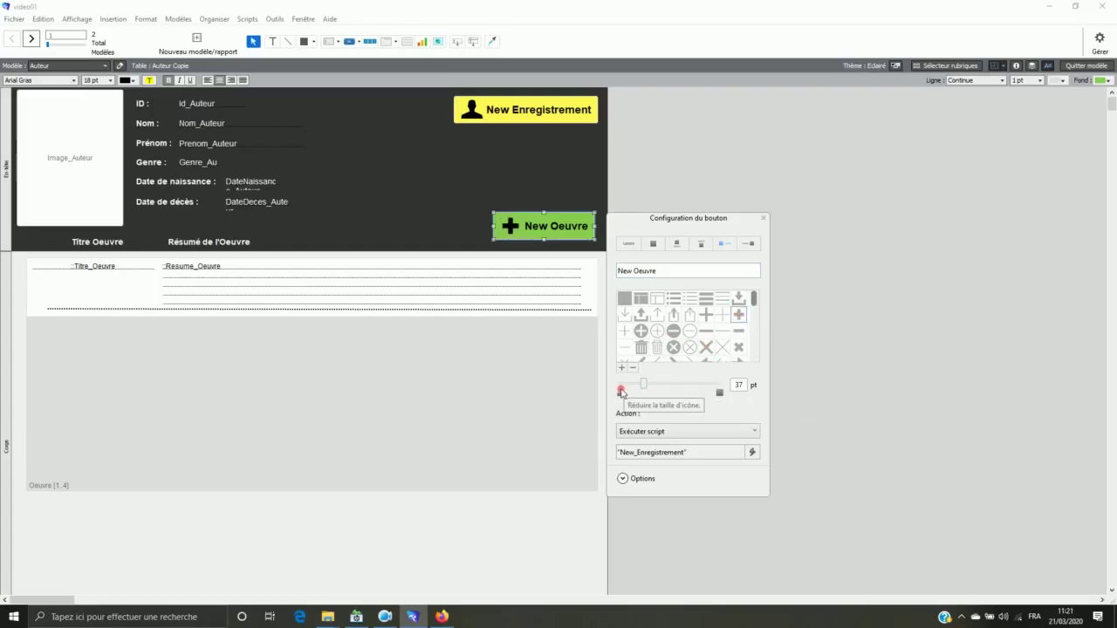
pyautogui.moveTo(643, 390); pyautogui.dragTo(639, 391)
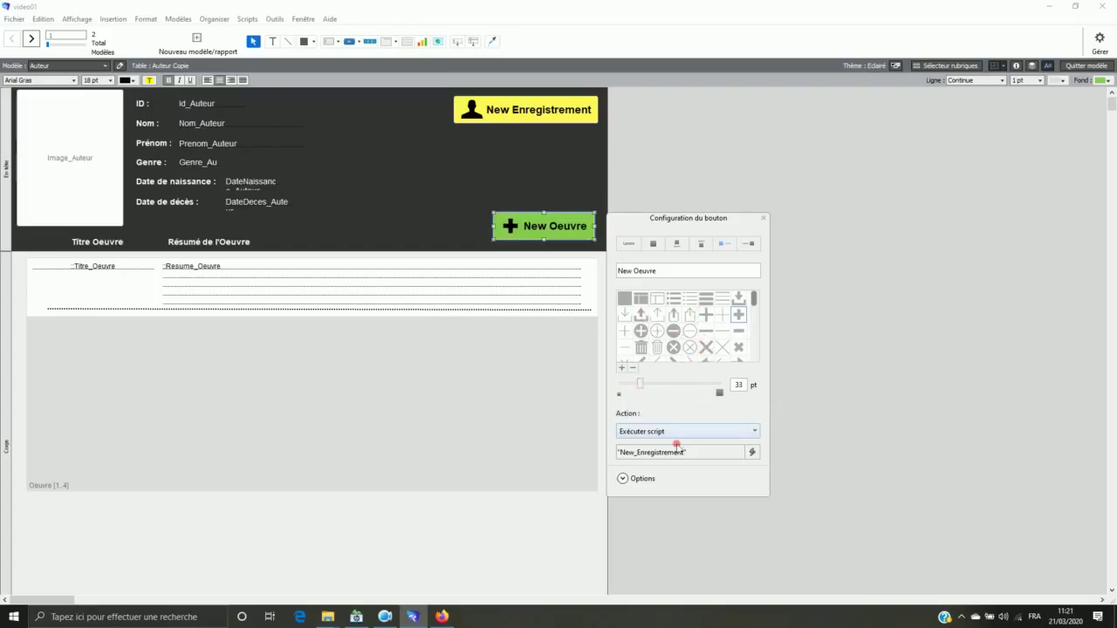
# Review the script assigned to the New Oeuvre button and the list of scripts available for its action
pyautogui.click(748, 452)
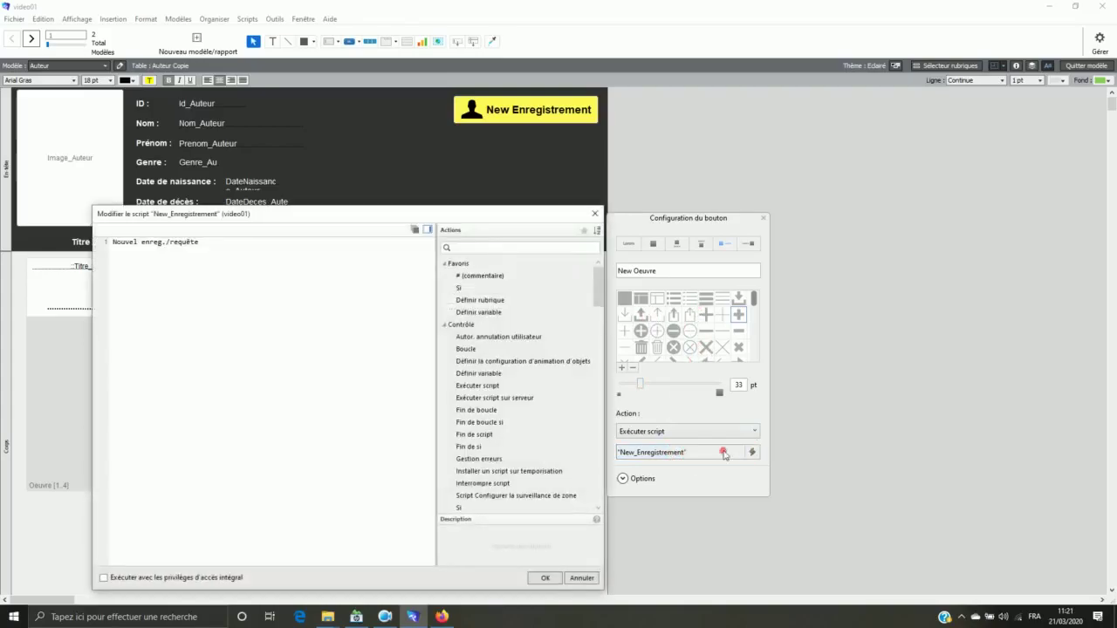
pyautogui.click(581, 579)
pyautogui.click(754, 432)
pyautogui.click(642, 469)
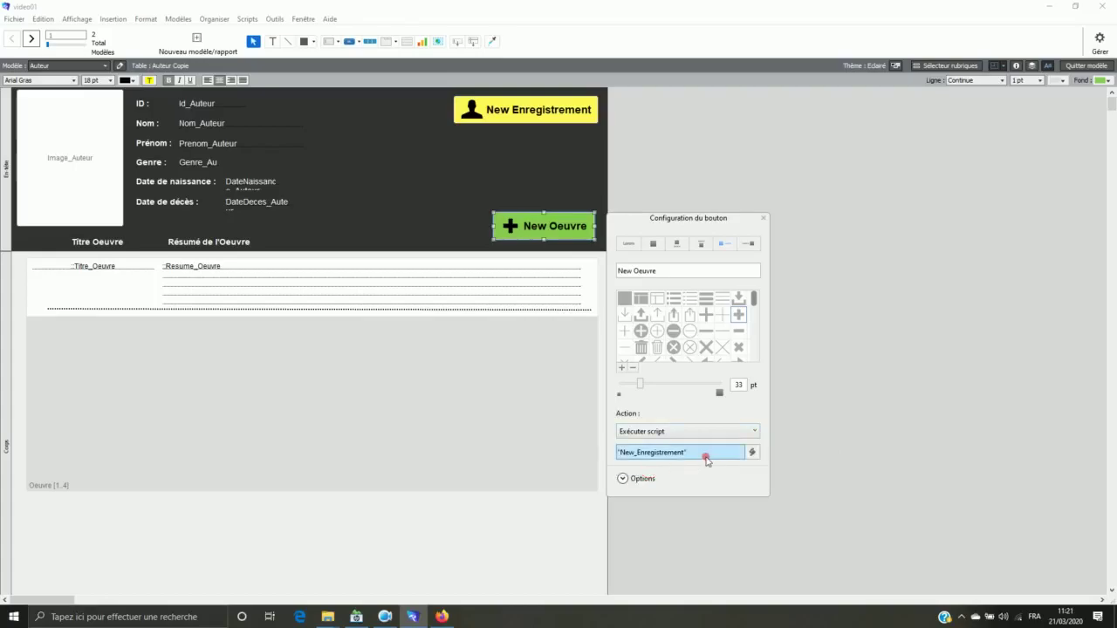
pyautogui.click(751, 453)
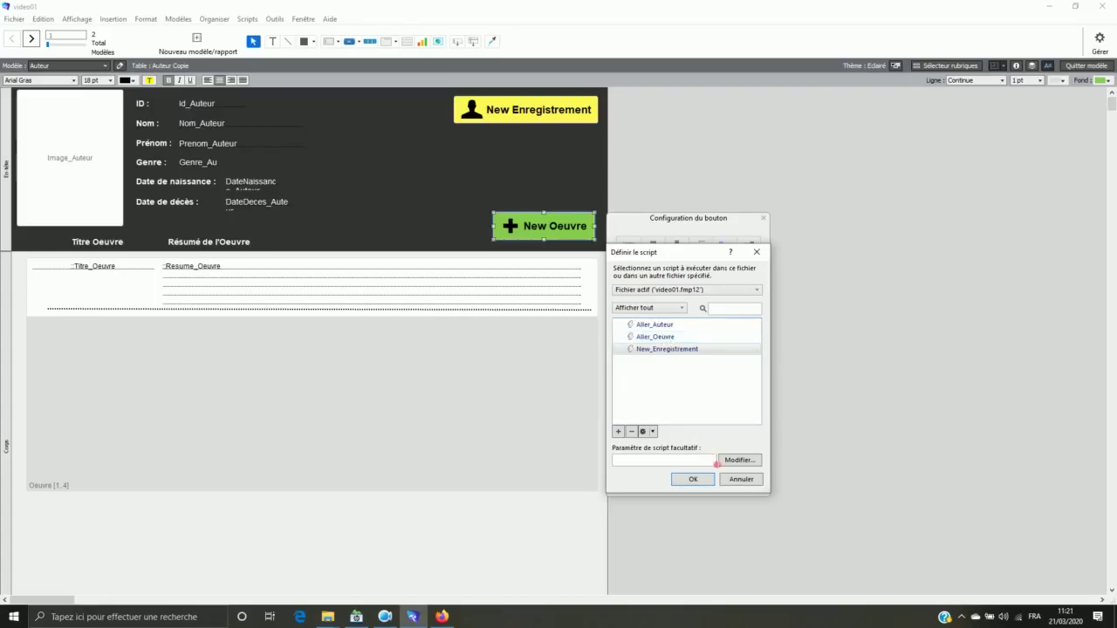
pyautogui.click(742, 479)
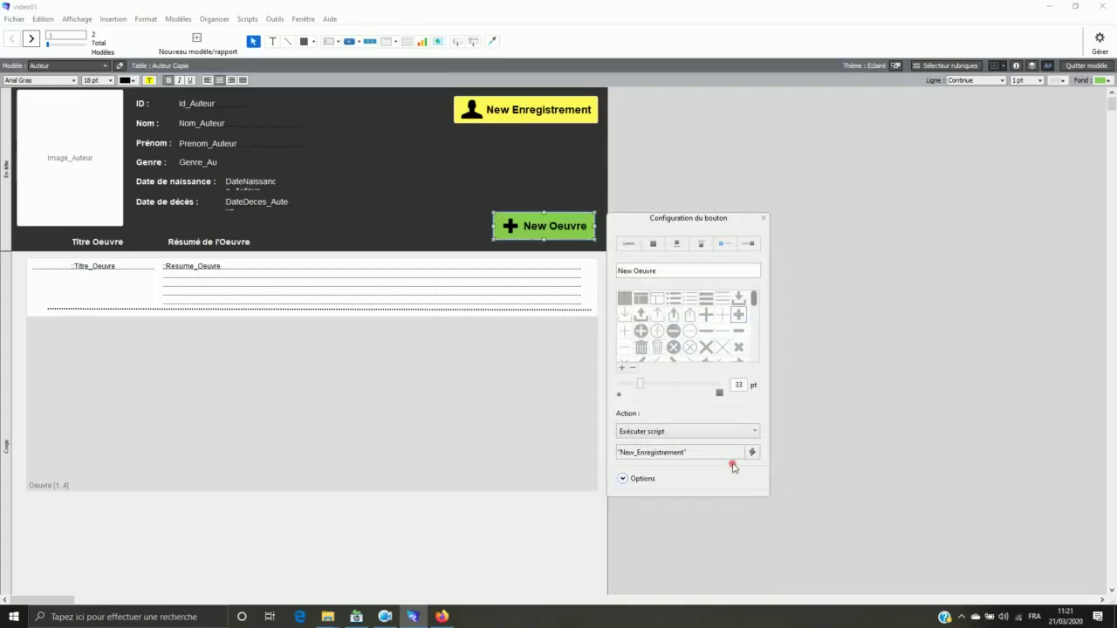
pyautogui.click(499, 187)
pyautogui.click(531, 232)
pyautogui.click(545, 122)
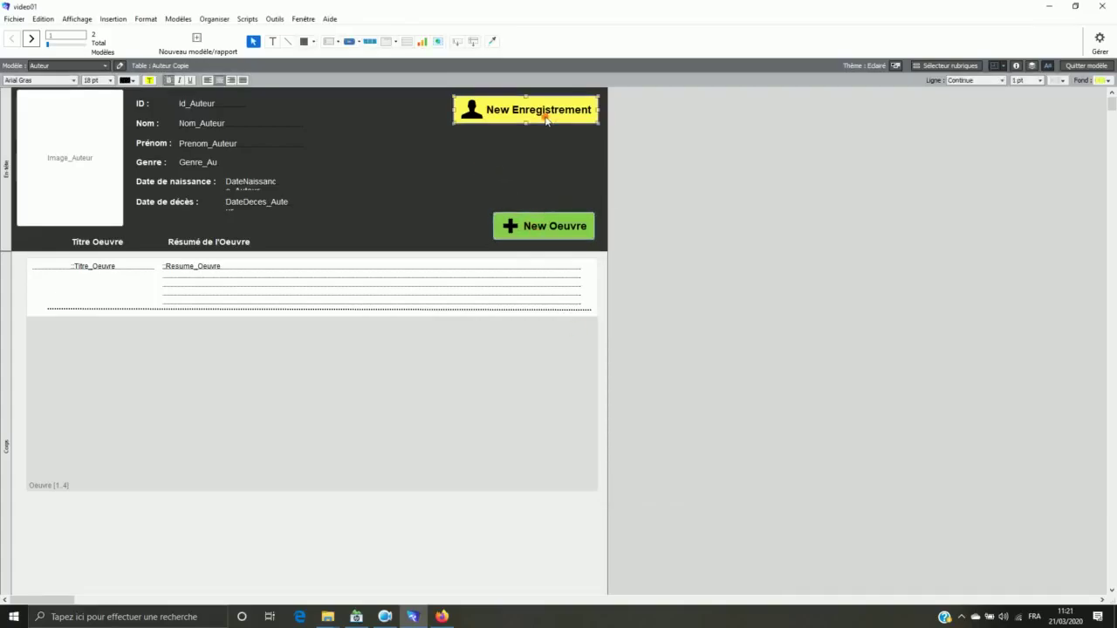
# Duplicate the yellow New Enregistrement button directly below the original and give the copy the filled database icon
pyautogui.moveTo(544, 118); pyautogui.dragTo(543, 150)
pyautogui.doubleClick(531, 143)
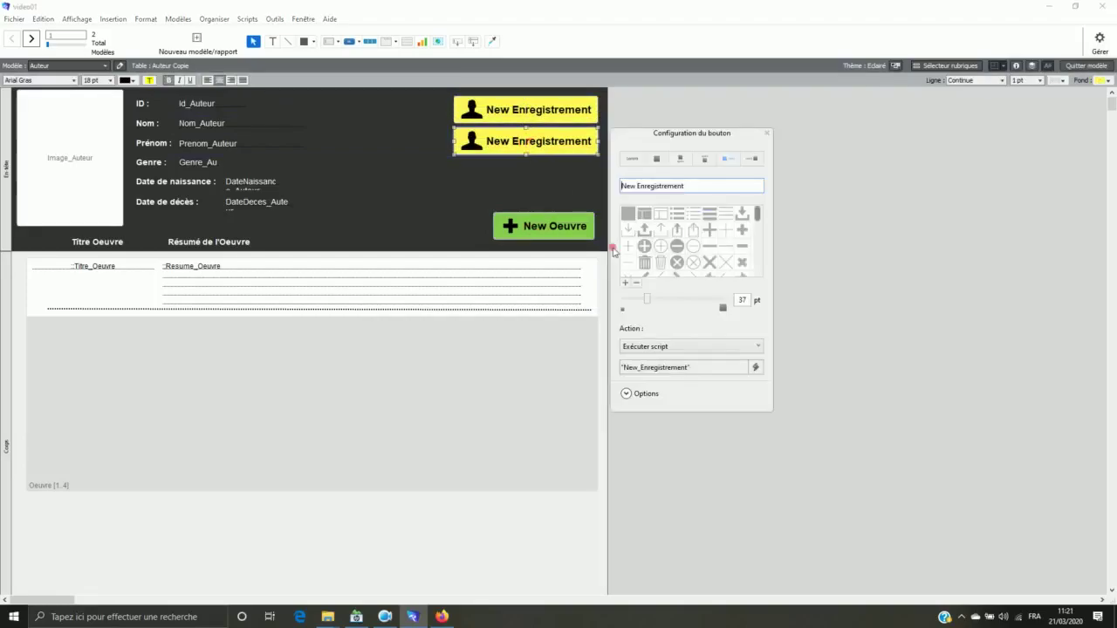
pyautogui.scroll(-5, 757, 228)
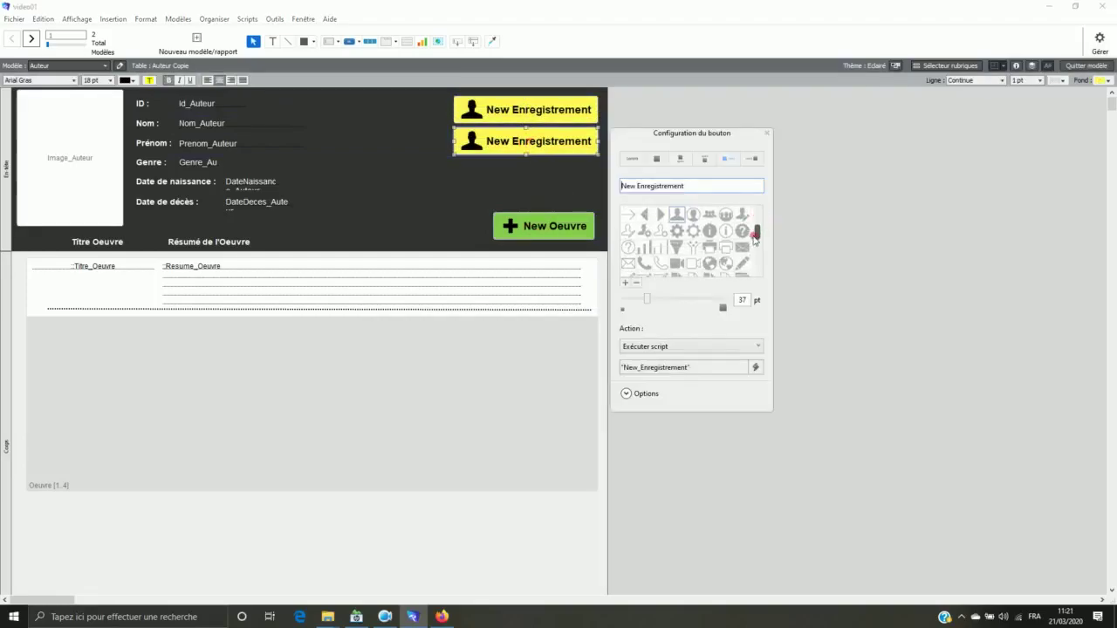
pyautogui.scroll(-5, 746, 252)
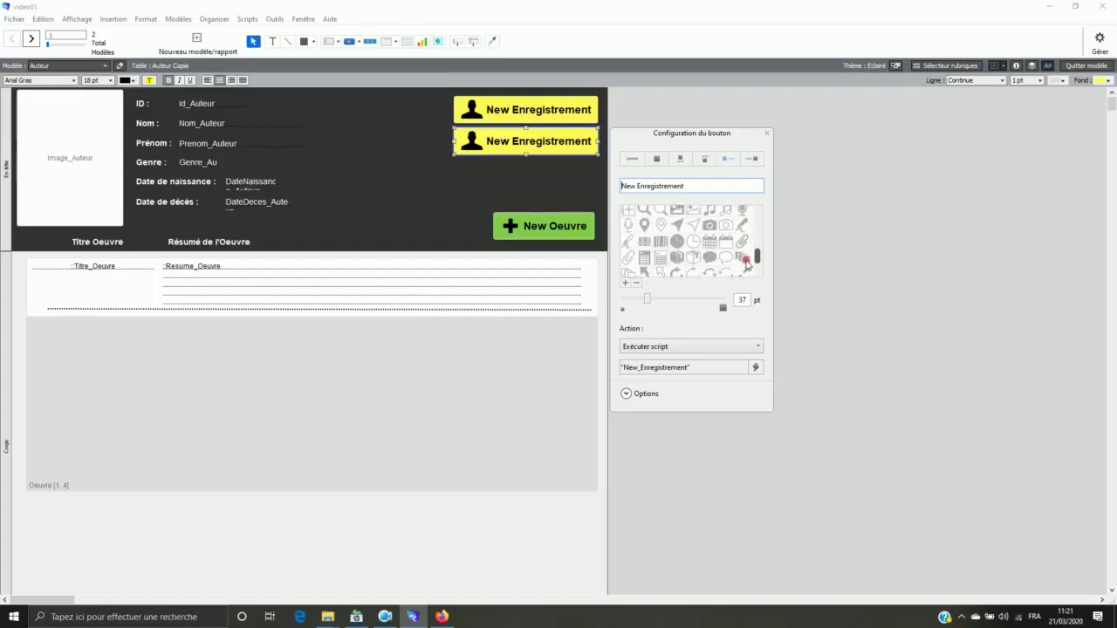
pyautogui.click(645, 273)
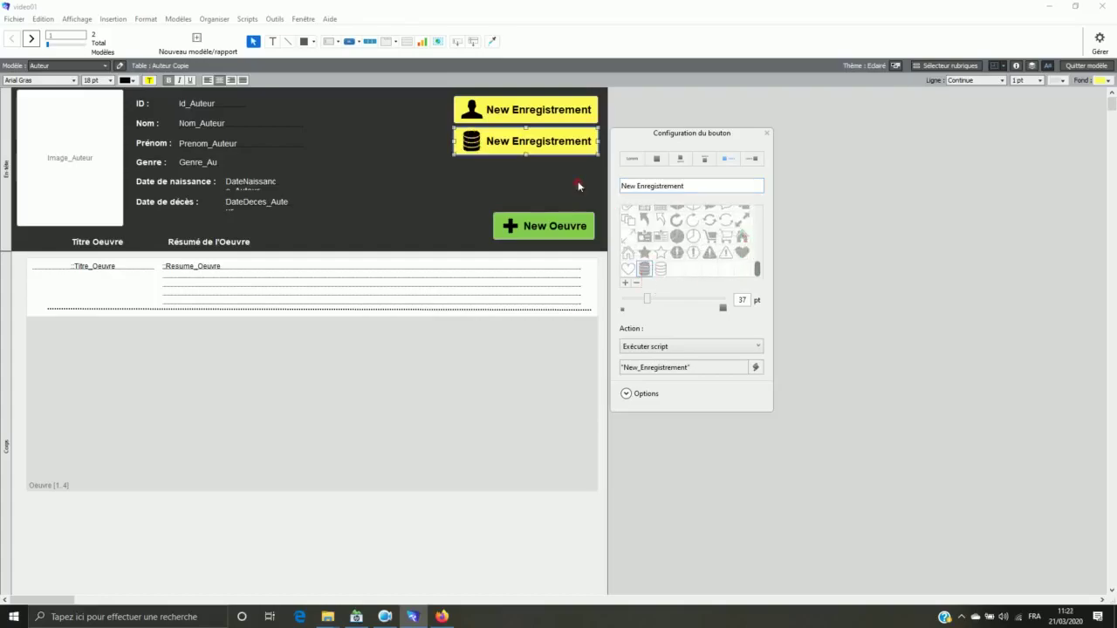
# Change the label of the duplicated yellow button to "Modèle Oeuvre"
pyautogui.moveTo(690, 186); pyautogui.dragTo(602, 182)
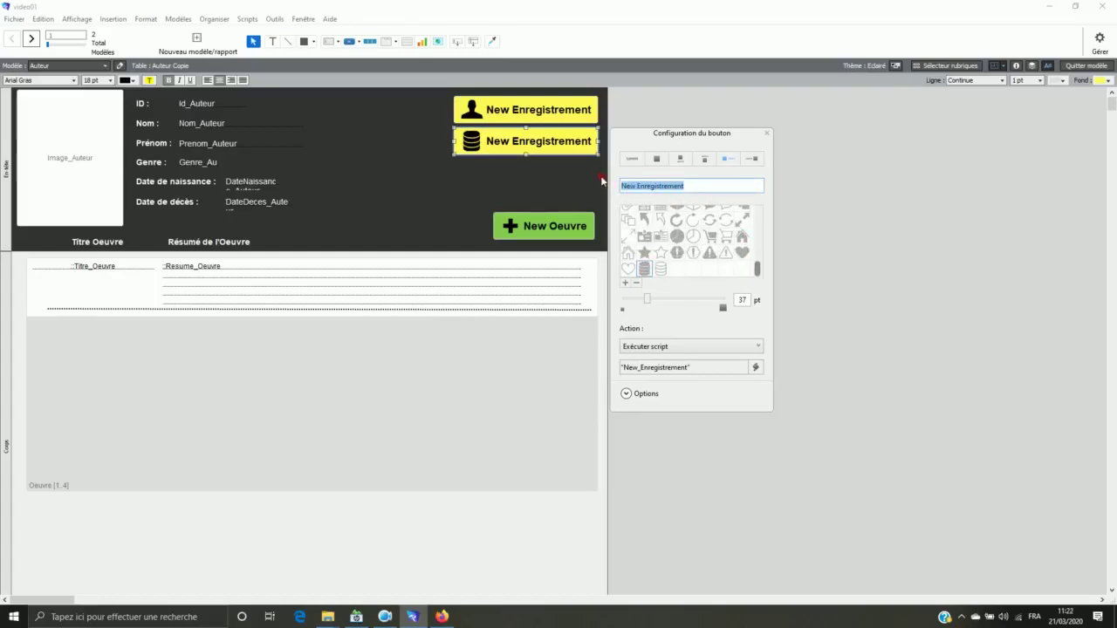
pyautogui.write('Table')
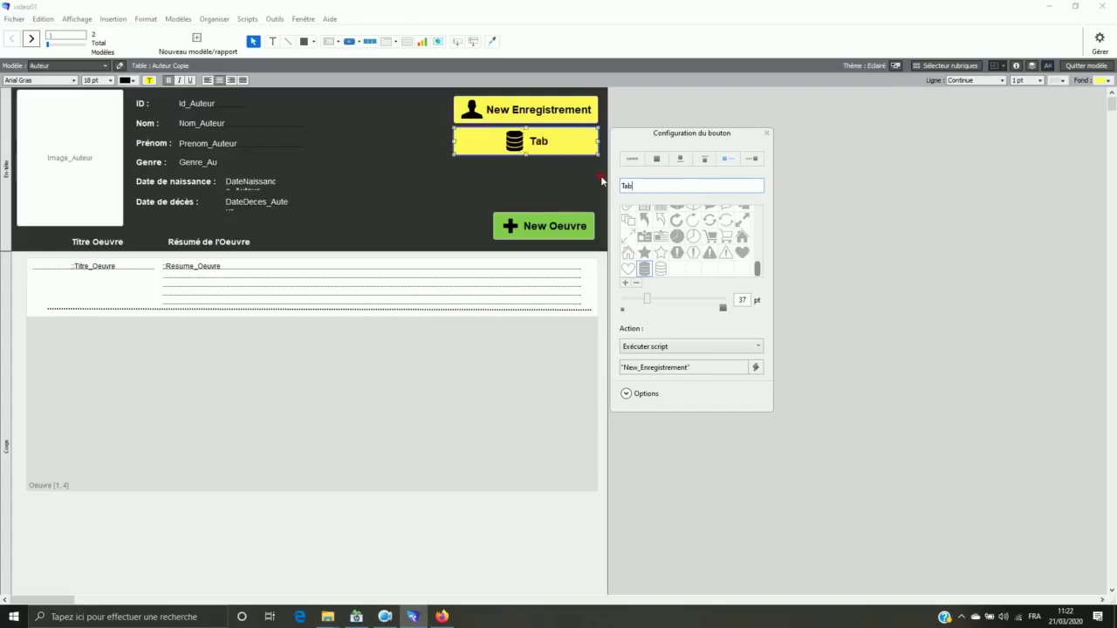
pyautogui.press('BackSpace')
pyautogui.press('BackSpace')
pyautogui.press('BackSpace')
pyautogui.press('BackSpace')
pyautogui.press('BackSpace')
pyautogui.write('Modèle')
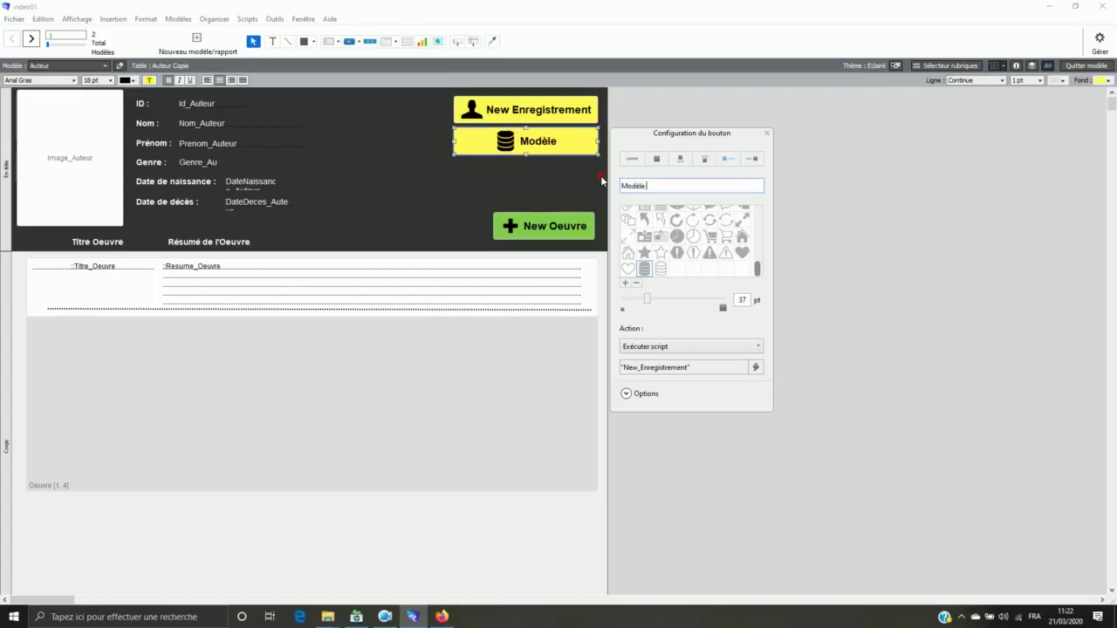
pyautogui.write(' Oeuvre')
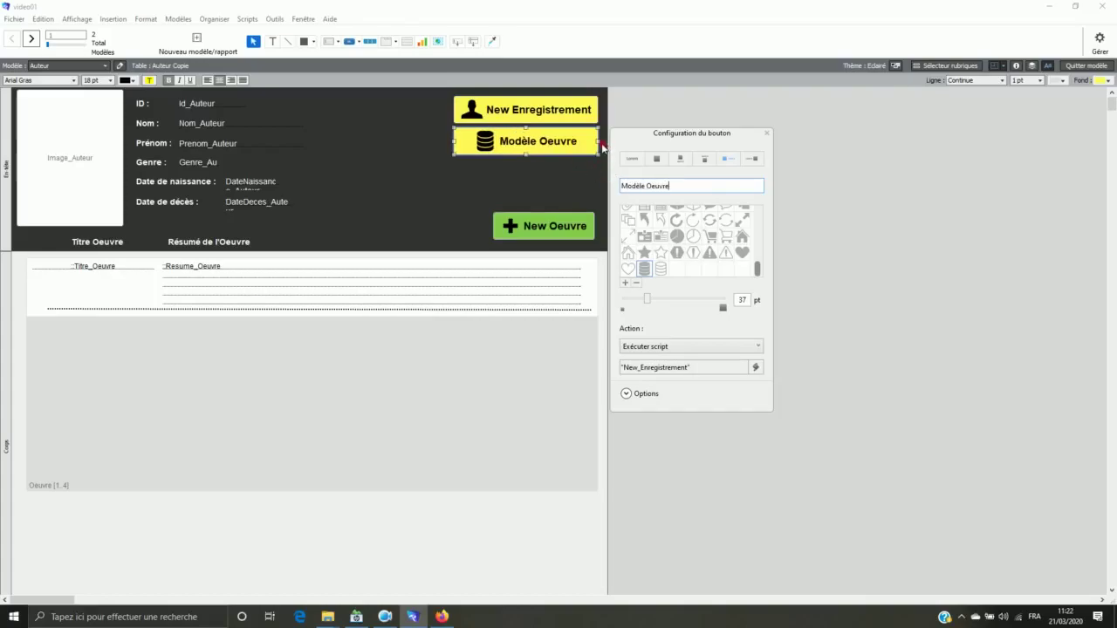
# Narrow the Modèle Oeuvre button around its label and change its fill color to red
pyautogui.moveTo(602, 142); pyautogui.dragTo(573, 141)
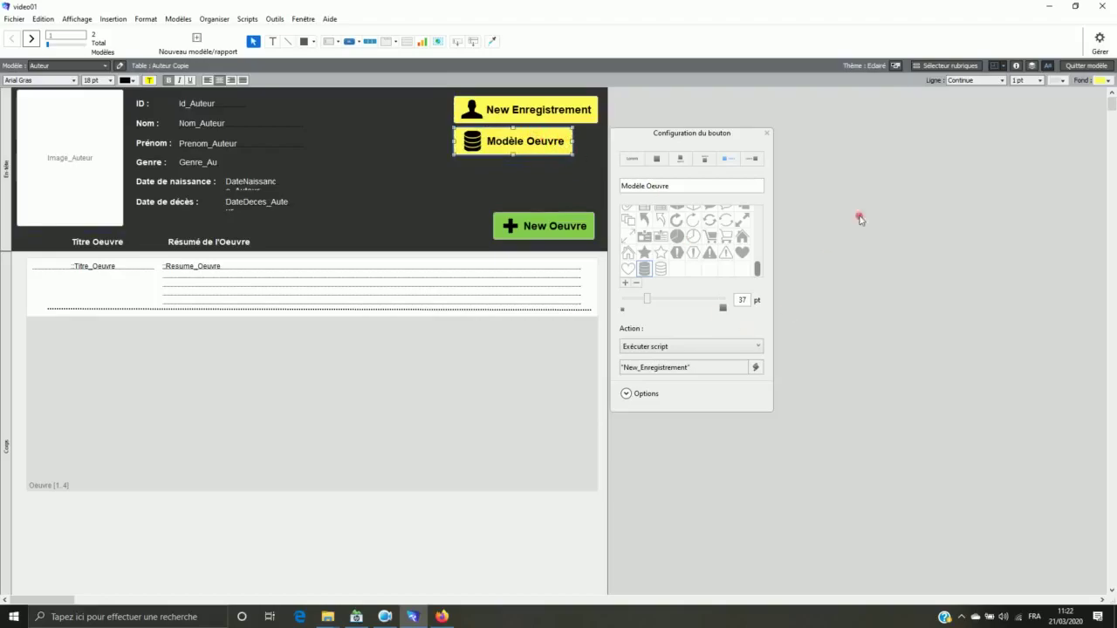
pyautogui.click(1108, 80)
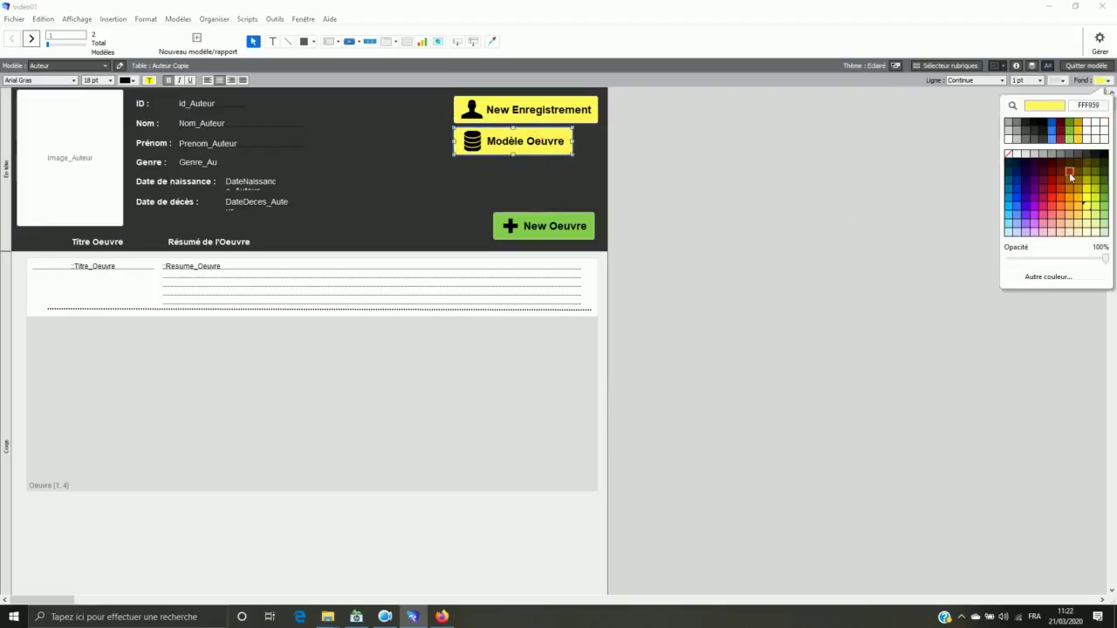
pyautogui.click(1051, 201)
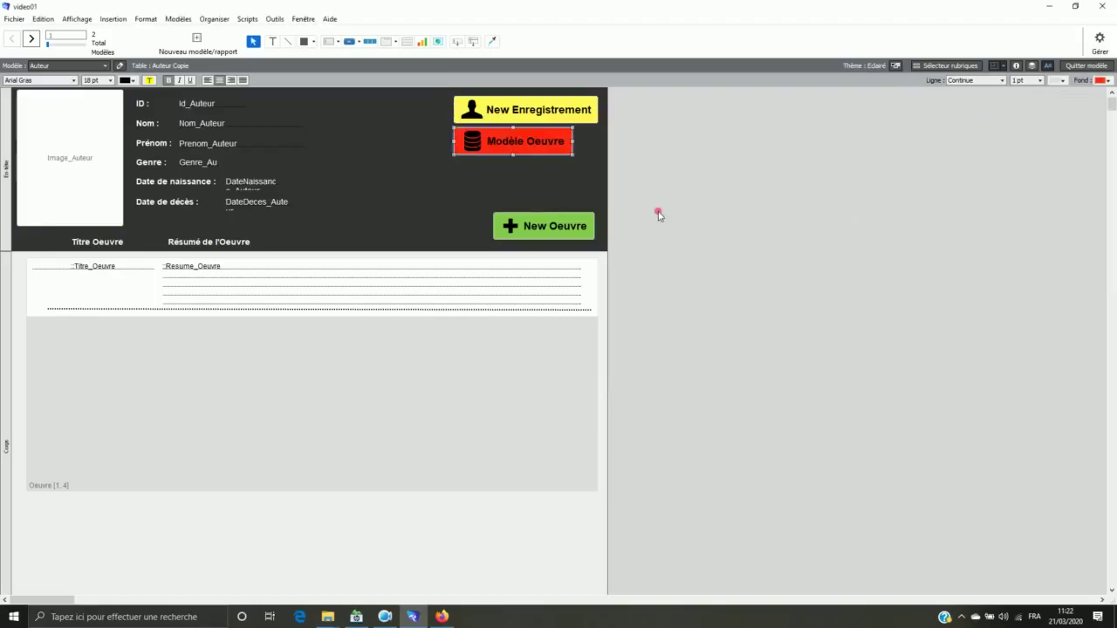
pyautogui.click(458, 201)
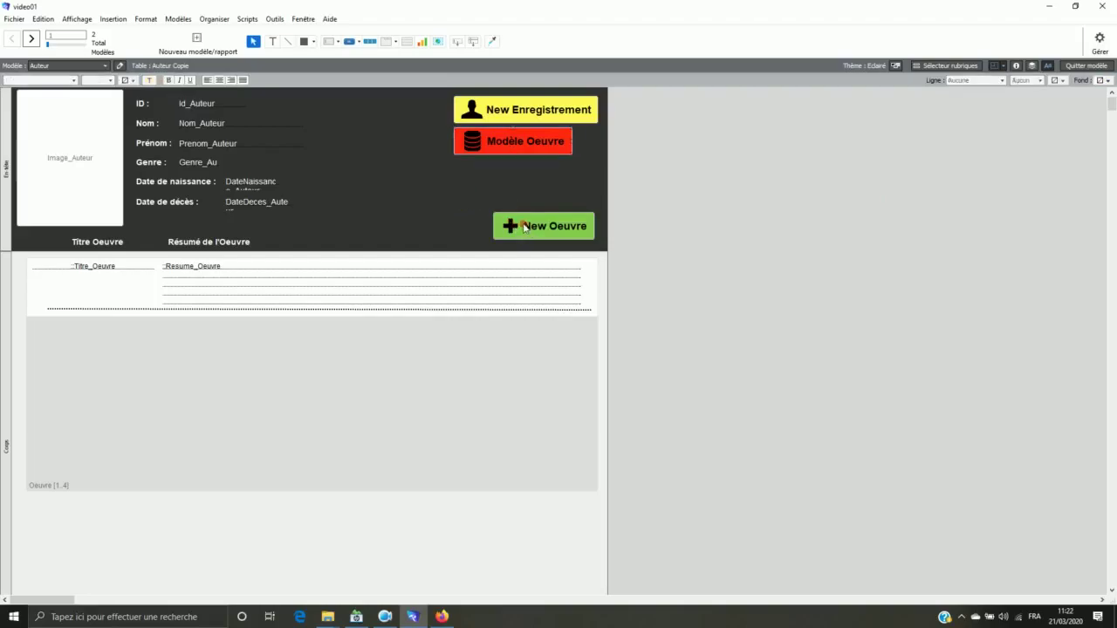
# Align the New Oeuvre button with the buttons above and widen it and the Modèle Oeuvre button to match New Enregistrement
pyautogui.moveTo(514, 226); pyautogui.dragTo(476, 229)
pyautogui.moveTo(559, 229); pyautogui.dragTo(599, 230)
pyautogui.click(542, 205)
pyautogui.click(561, 146)
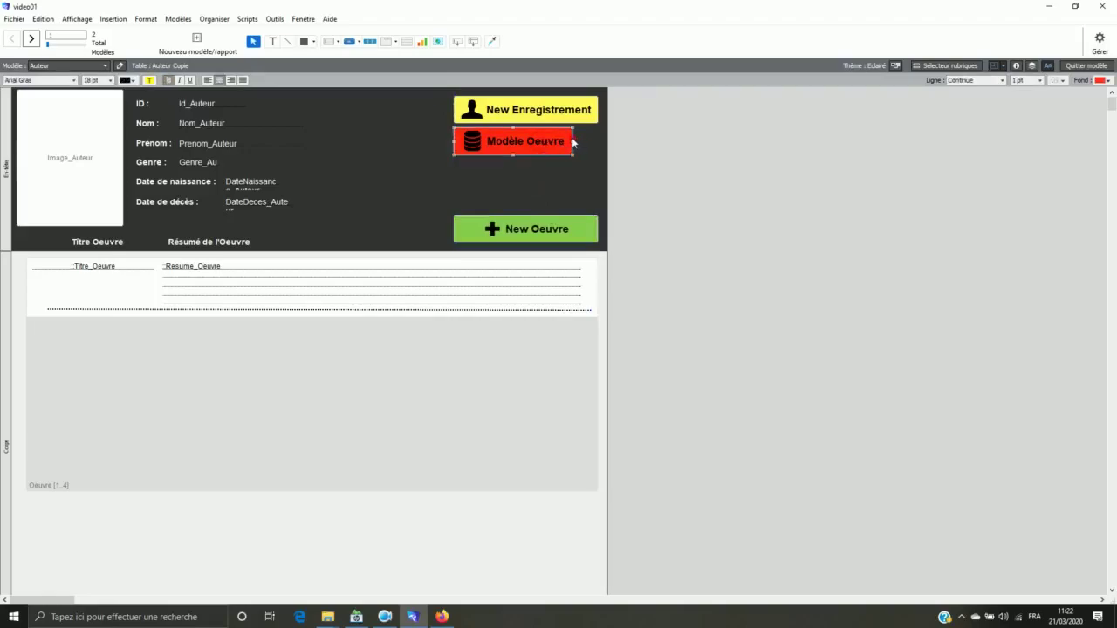
pyautogui.moveTo(578, 142); pyautogui.dragTo(599, 143)
pyautogui.click(573, 172)
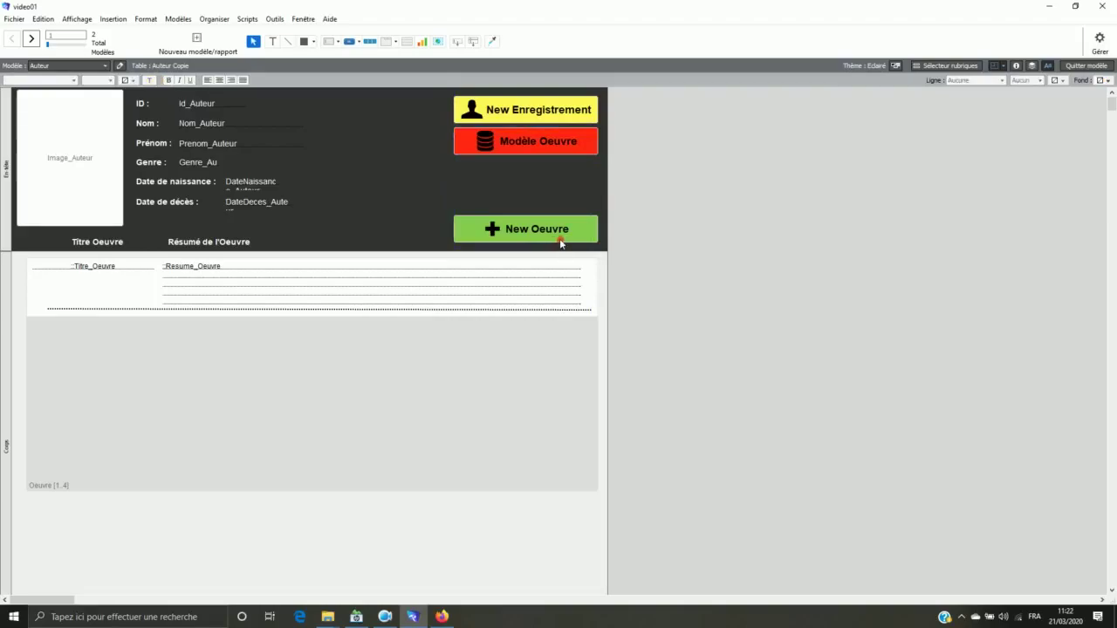
# Leave layout editing and test the Modèle Oeuvre button on the author record
pyautogui.click(1086, 66)
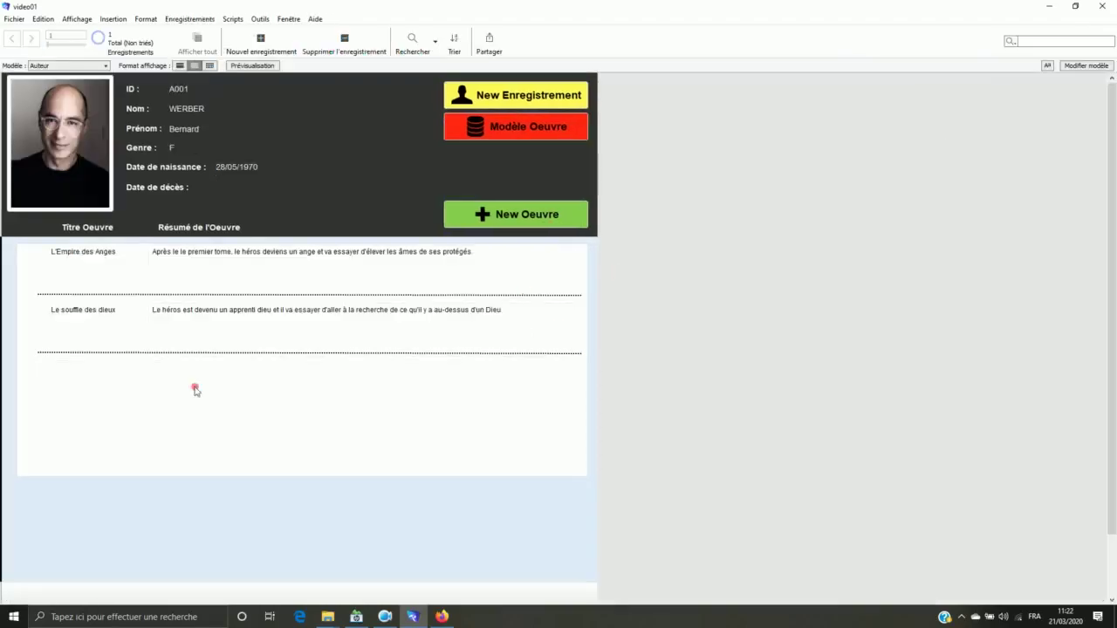
pyautogui.click(508, 129)
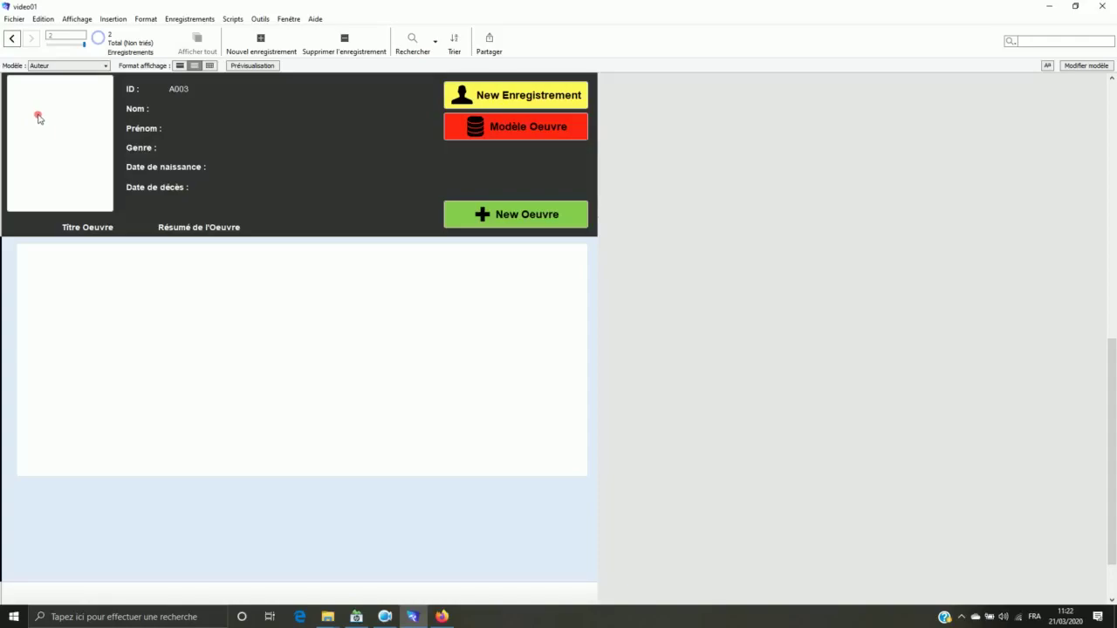
# Edit the Auteur layout and assign the Aller_Oeuvre script to the Modèle Oeuvre button
pyautogui.click(1087, 65)
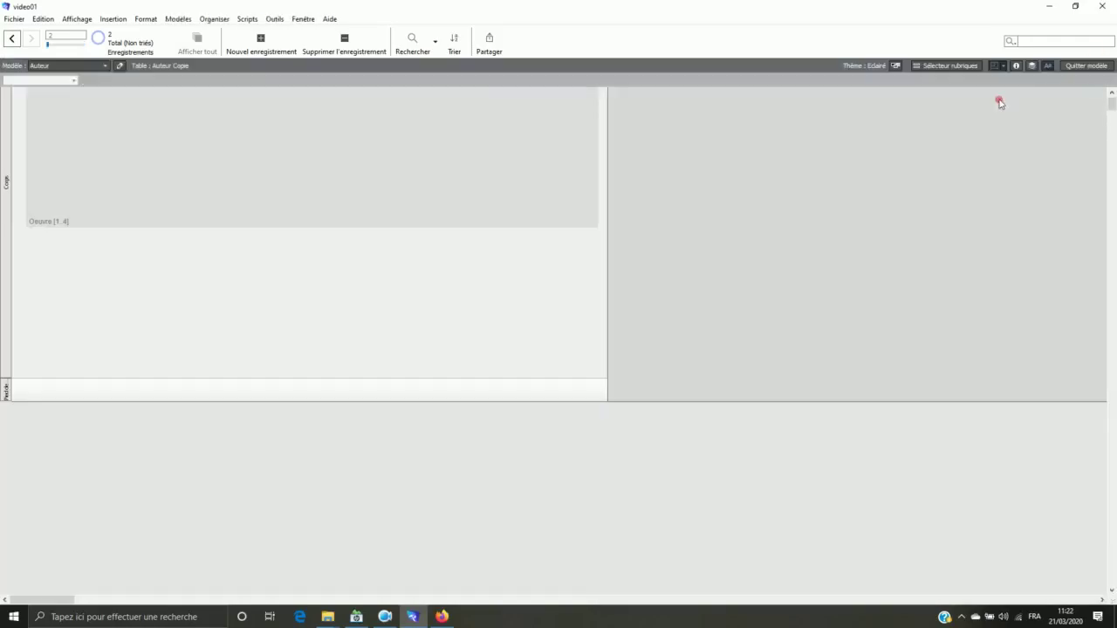
pyautogui.click(517, 140)
pyautogui.doubleClick(522, 142)
pyautogui.click(708, 371)
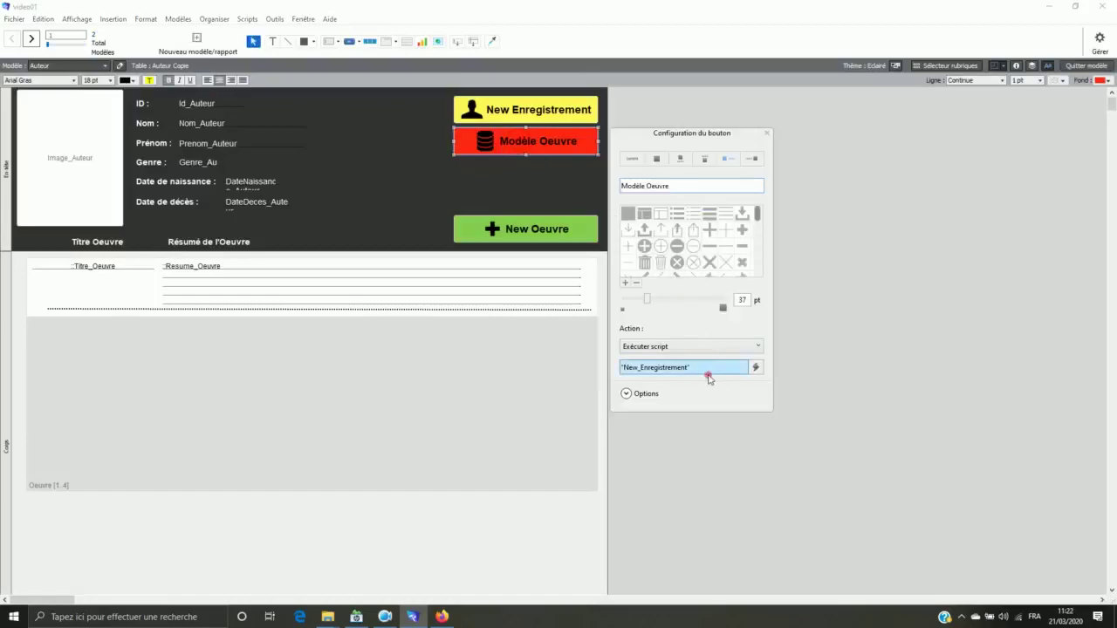
pyautogui.click(754, 370)
pyautogui.click(580, 227)
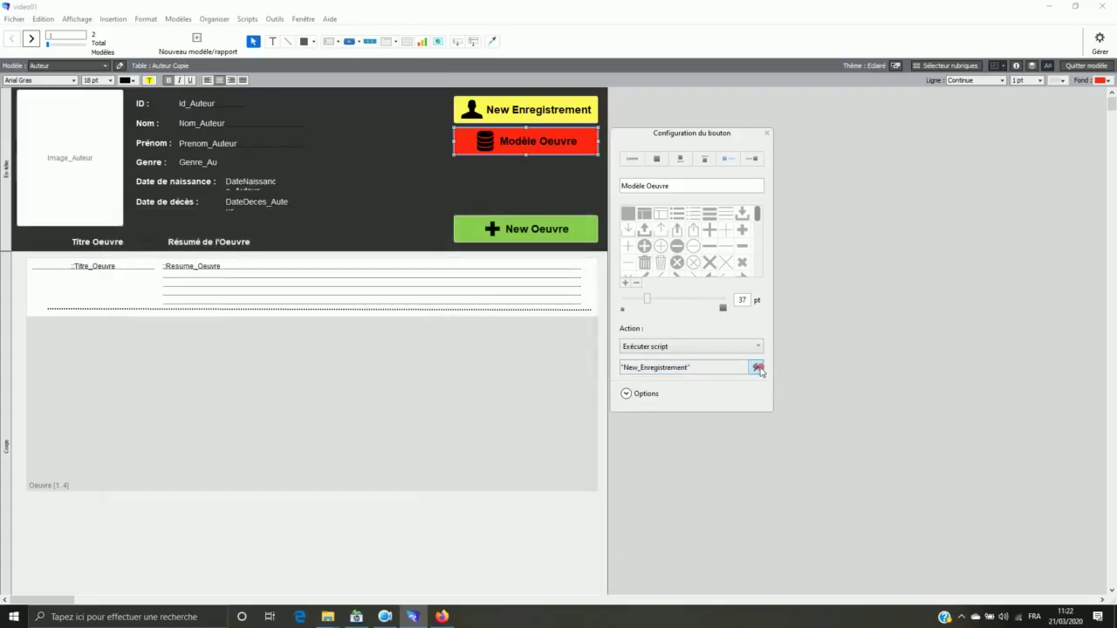
pyautogui.click(757, 368)
pyautogui.click(663, 335)
pyautogui.doubleClick(663, 334)
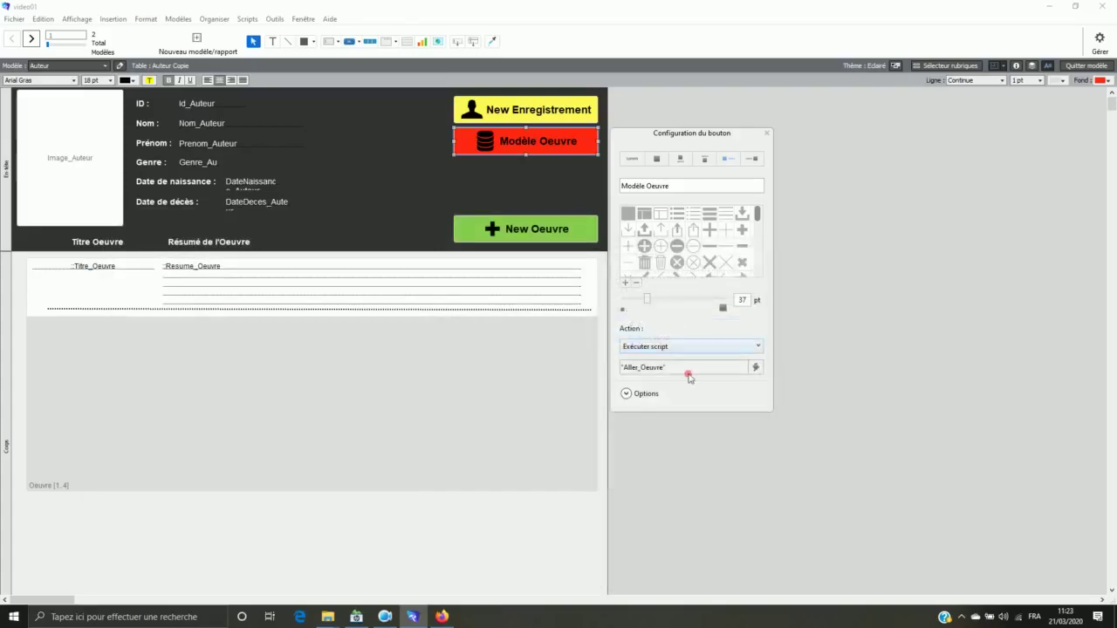
# Exit layout editing and check that the Modèle Oeuvre button switches to the Oeuvre layout
pyautogui.click(1086, 65)
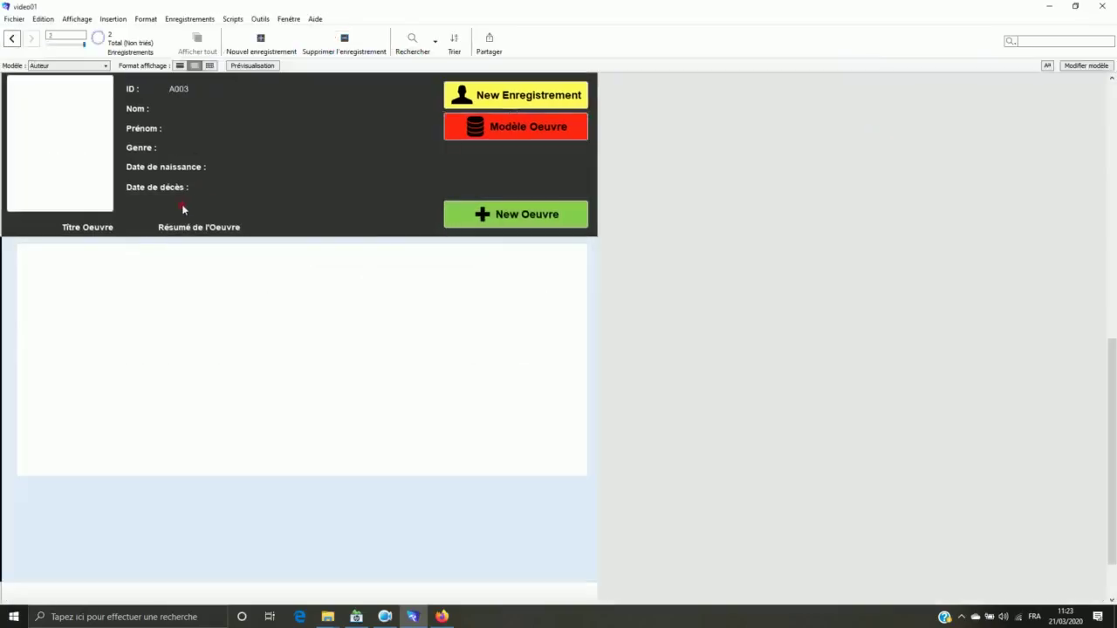
pyautogui.click(517, 133)
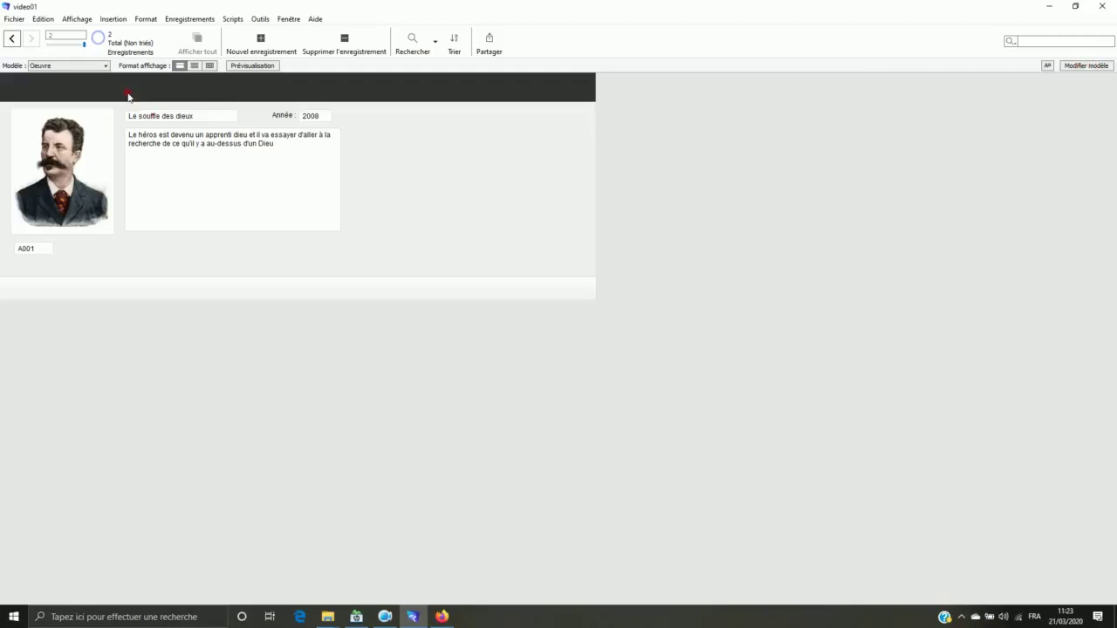
# Copy the Modèle Oeuvre button from the Auteur layout into the Oeuvre layout's header, making the header slightly taller to fit it
pyautogui.click(103, 69)
pyautogui.click(1082, 66)
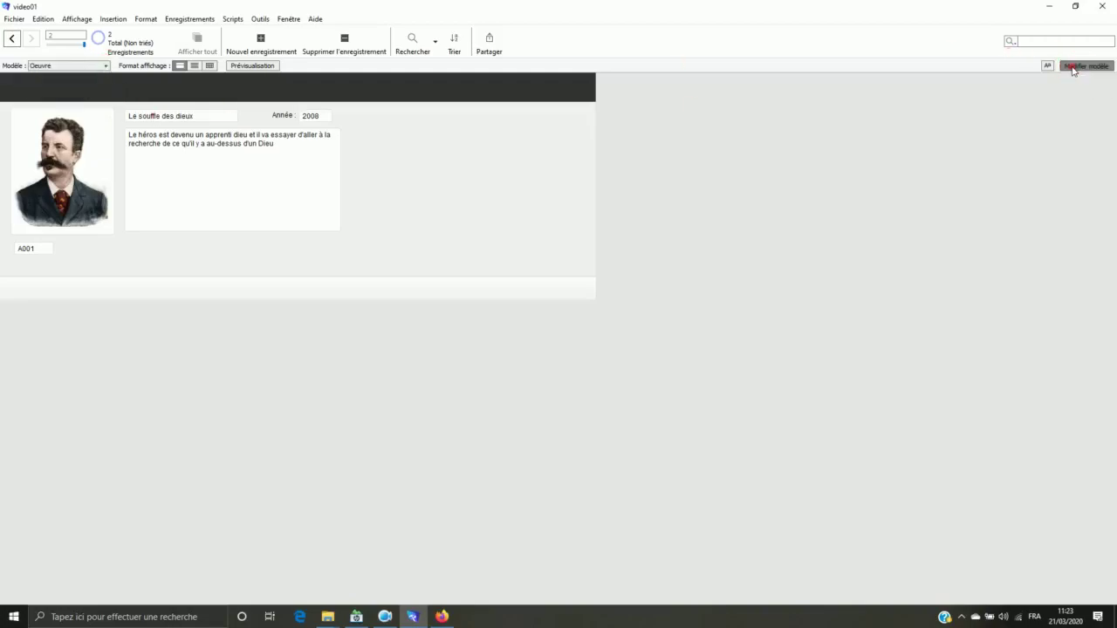
pyautogui.click(107, 67)
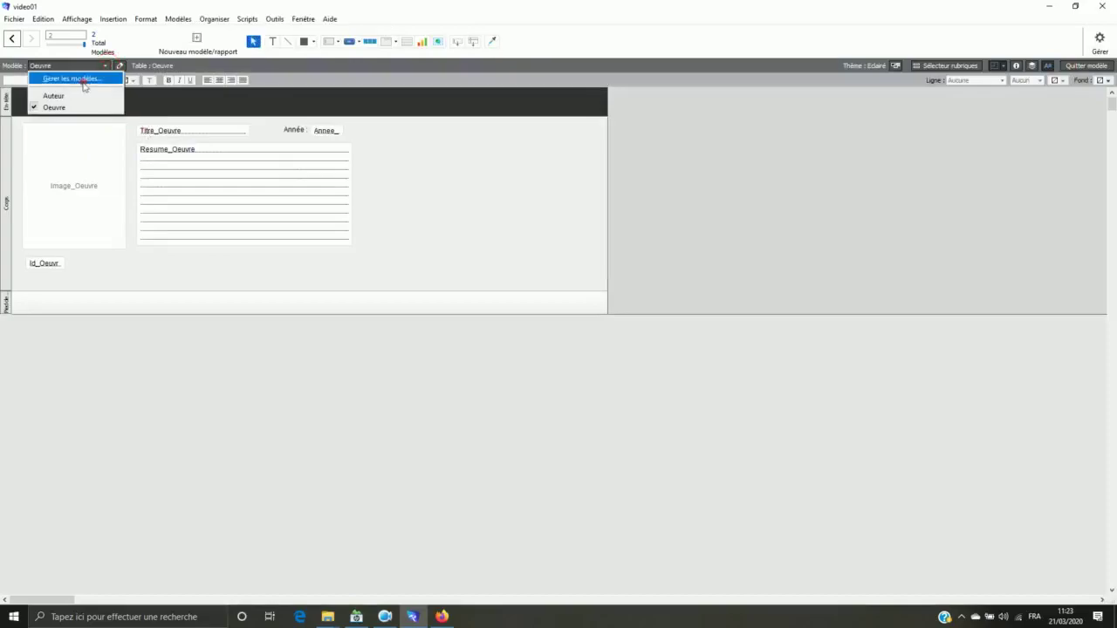
pyautogui.click(80, 94)
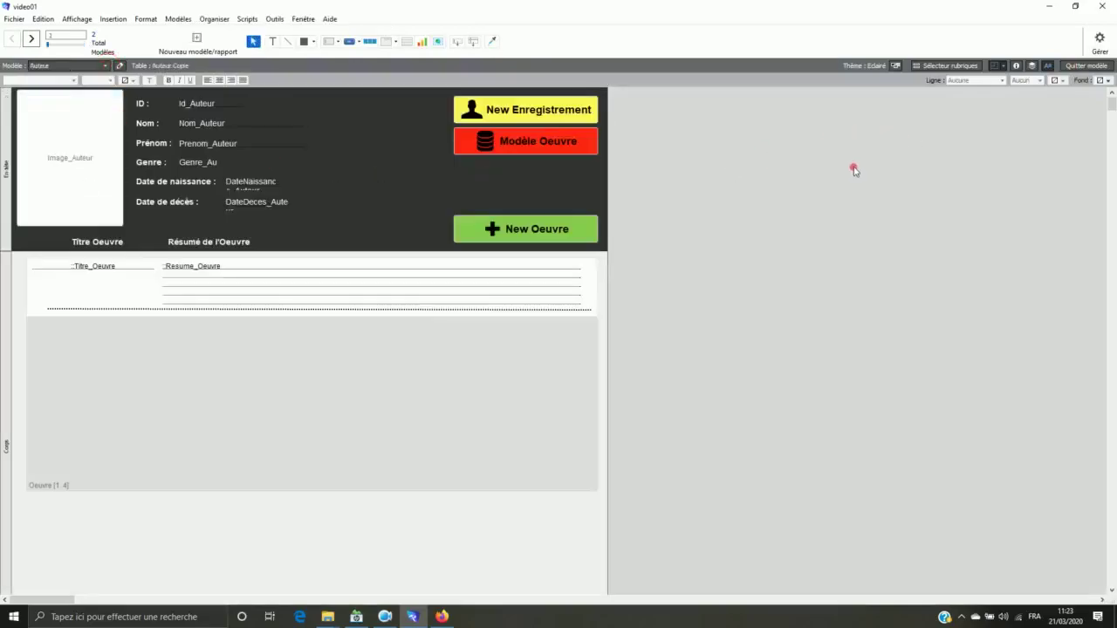
pyautogui.click(523, 146)
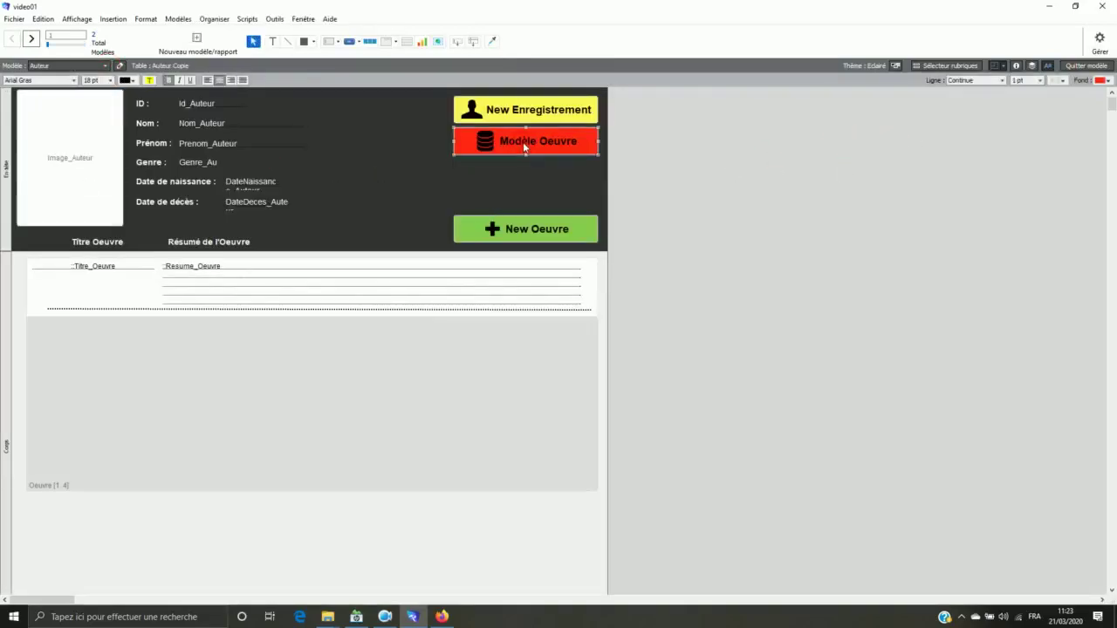
pyautogui.click(107, 66)
pyautogui.click(77, 107)
pyautogui.click(440, 105)
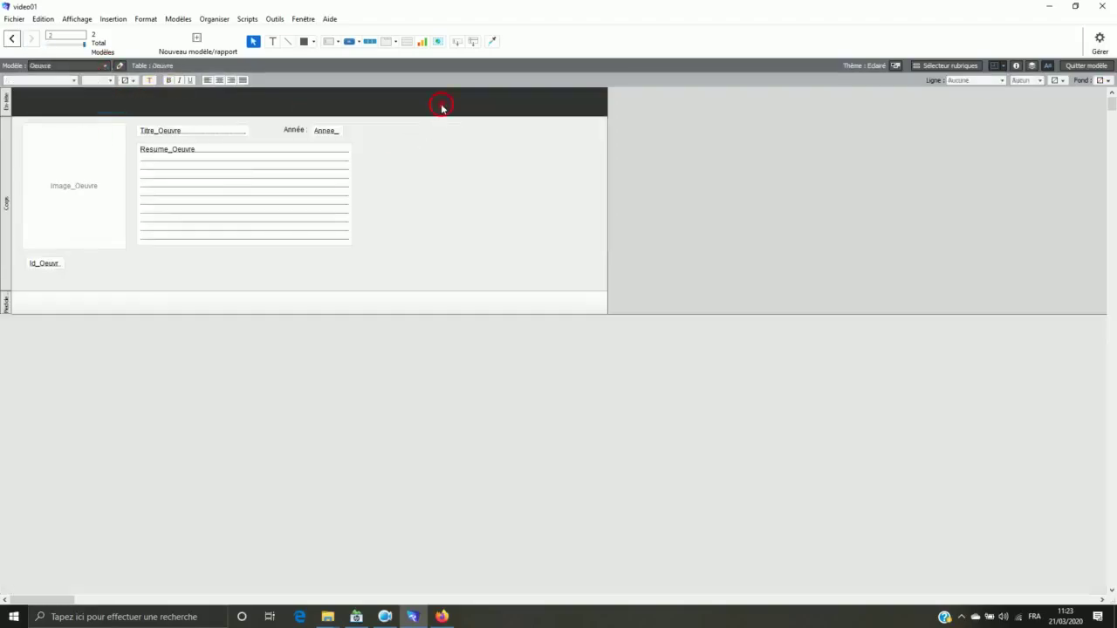
pyautogui.hotkey('ctrl', 'v')
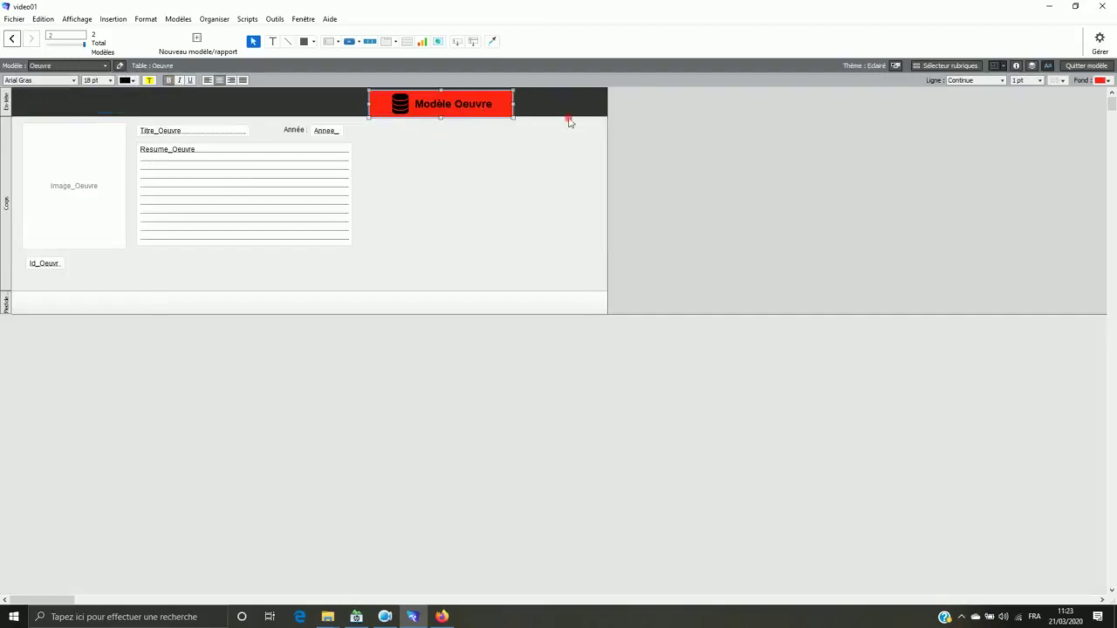
pyautogui.moveTo(569, 121); pyautogui.dragTo(576, 131)
pyautogui.moveTo(489, 112); pyautogui.dragTo(540, 111)
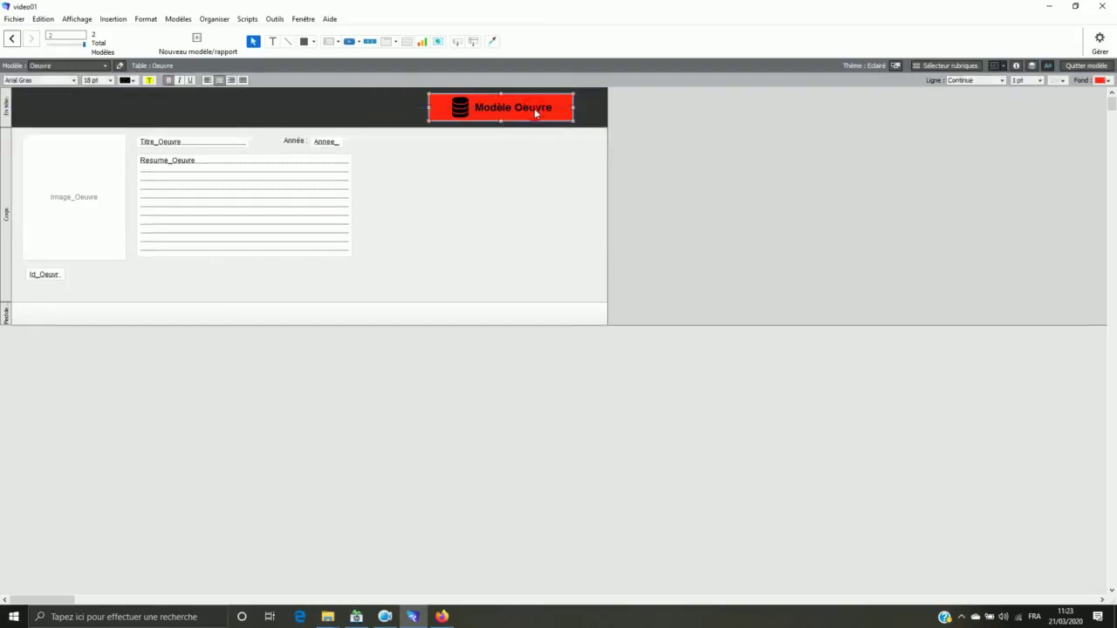
# Change the label of the red button in the Oeuvre header to "Modèle Auteur"
pyautogui.doubleClick(535, 113)
pyautogui.press('BackSpace')
pyautogui.press('BackSpace')
pyautogui.press('BackSpace')
pyautogui.press('BackSpace')
pyautogui.press('BackSpace')
pyautogui.press('BackSpace')
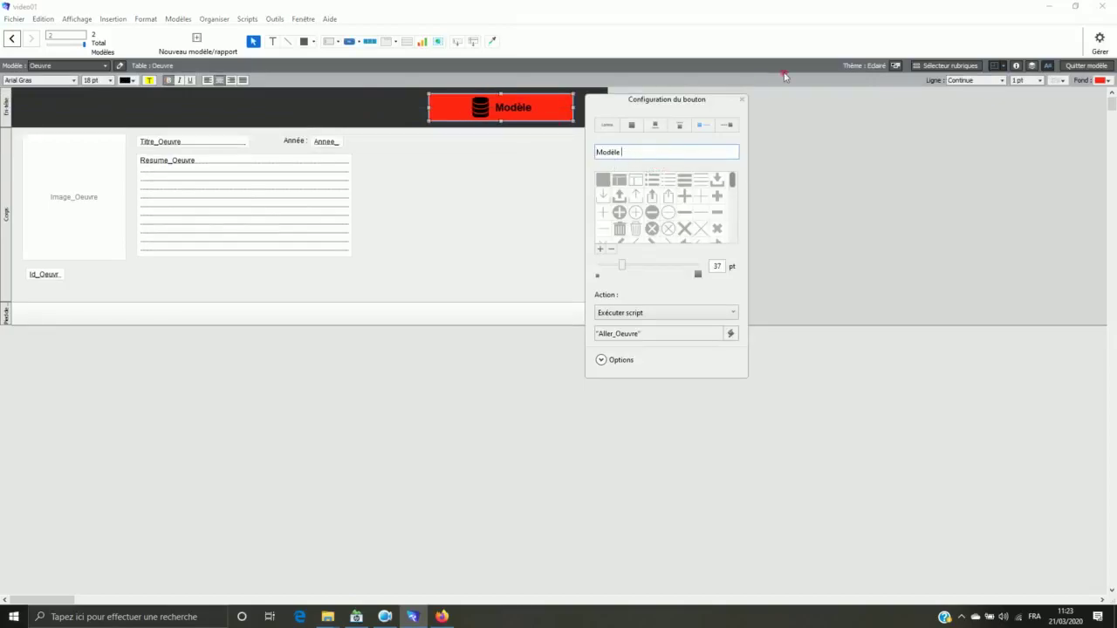
pyautogui.write('Auteur')
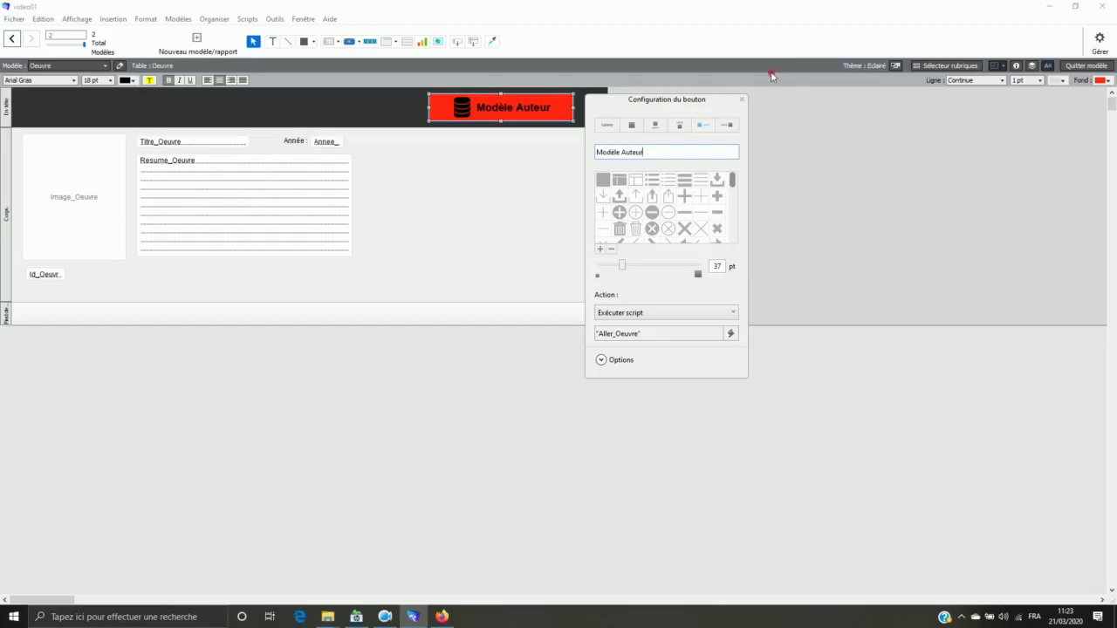
# Assign the Aller_Auteur script to the Modèle Auteur button
pyautogui.click(678, 332)
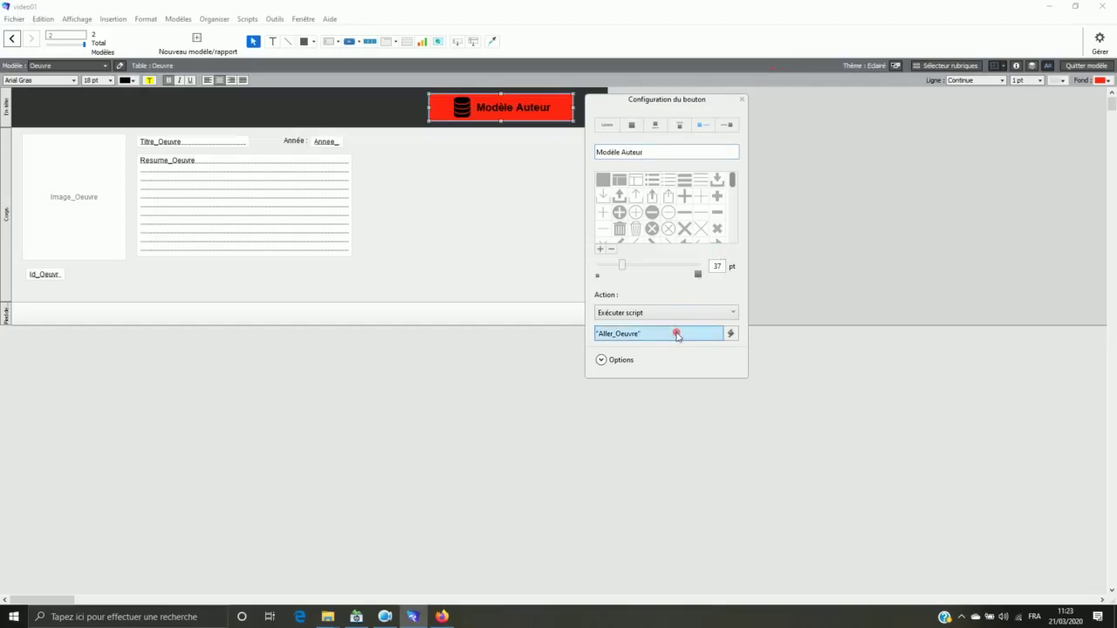
pyautogui.click(731, 335)
pyautogui.click(594, 215)
pyautogui.click(729, 333)
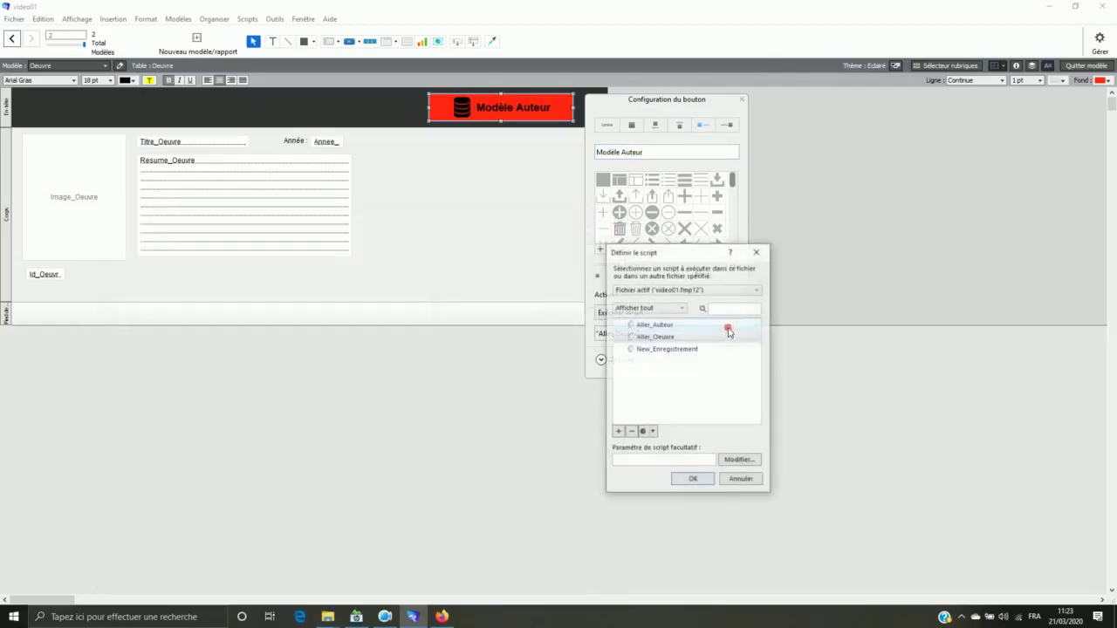
pyautogui.click(660, 327)
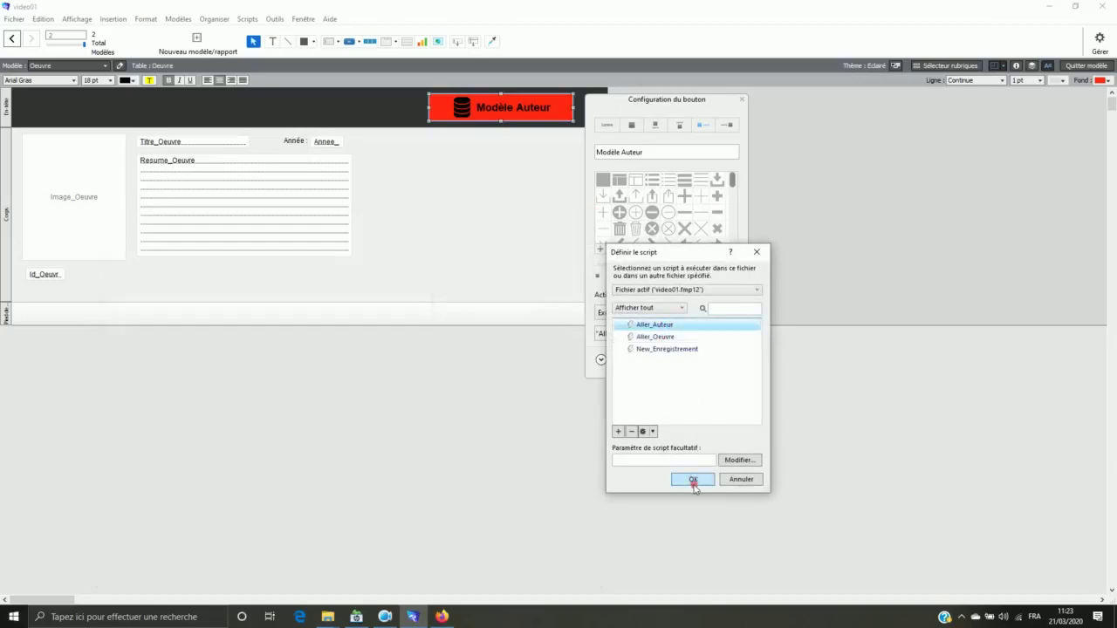
pyautogui.click(693, 480)
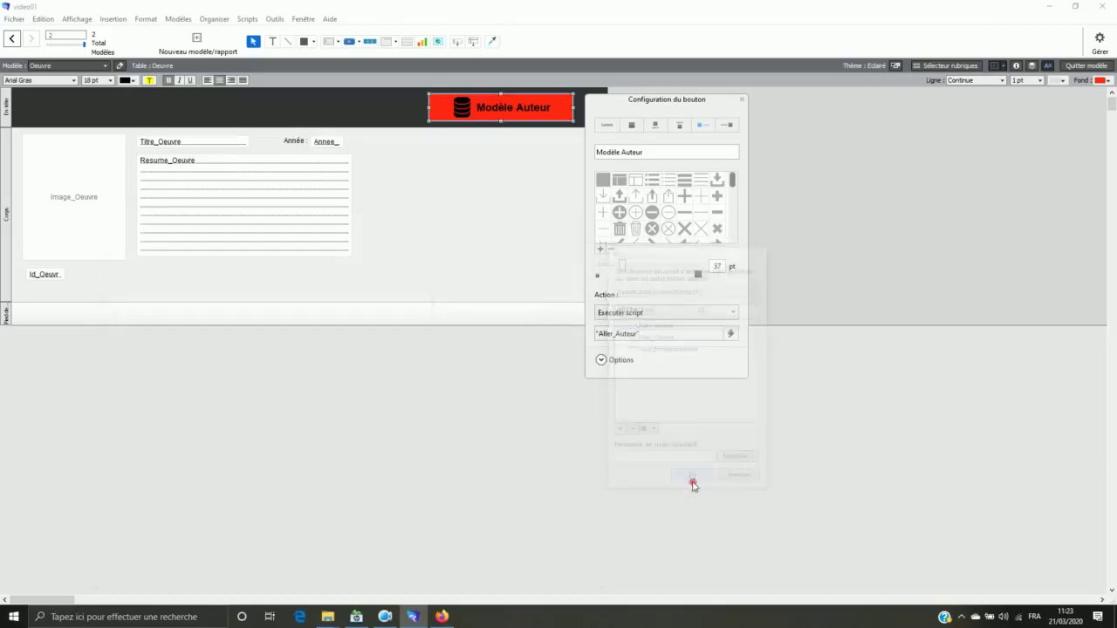
# Exit layout editing and test switching back and forth with the Modèle Auteur and Modèle Oeuvre buttons, ending on the Auteur layout
pyautogui.click(867, 205)
pyautogui.click(1086, 65)
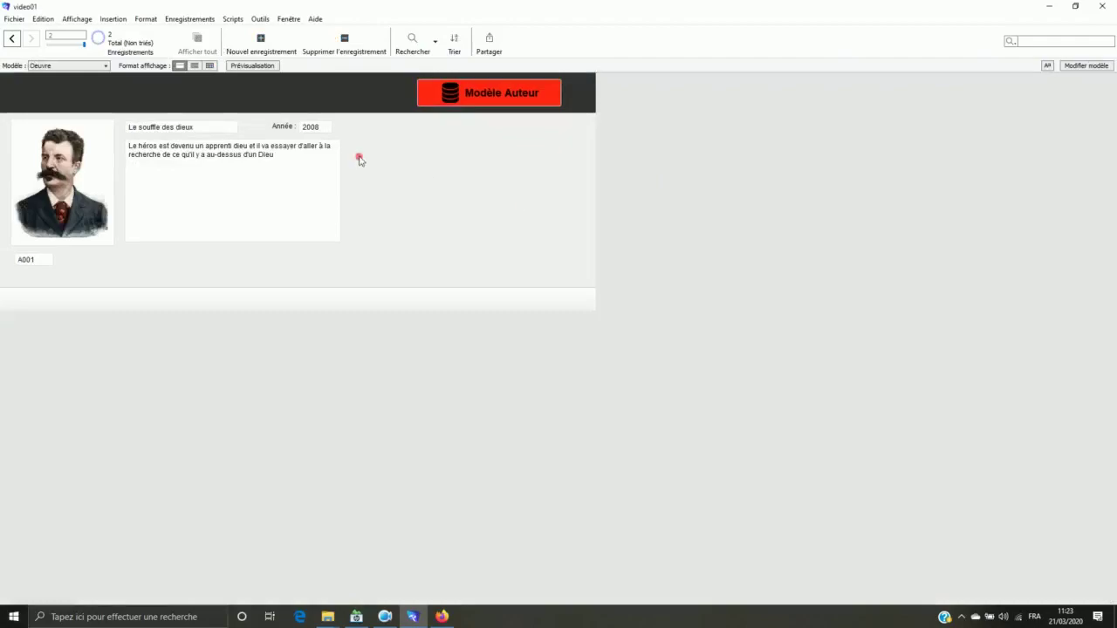
pyautogui.click(527, 98)
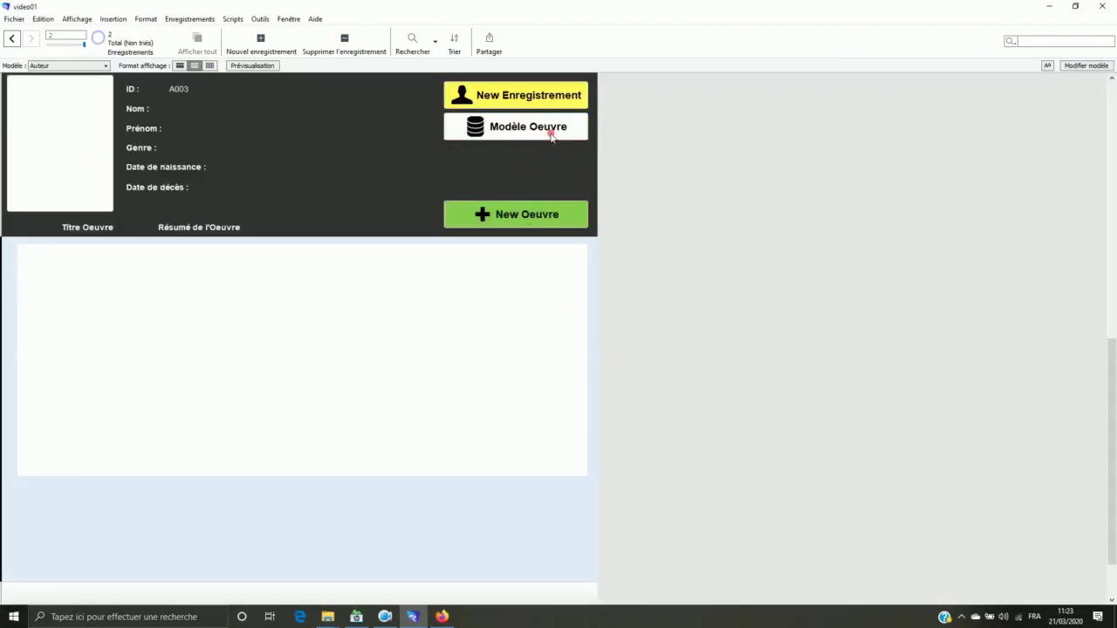
pyautogui.click(552, 135)
pyautogui.click(493, 95)
pyautogui.click(515, 132)
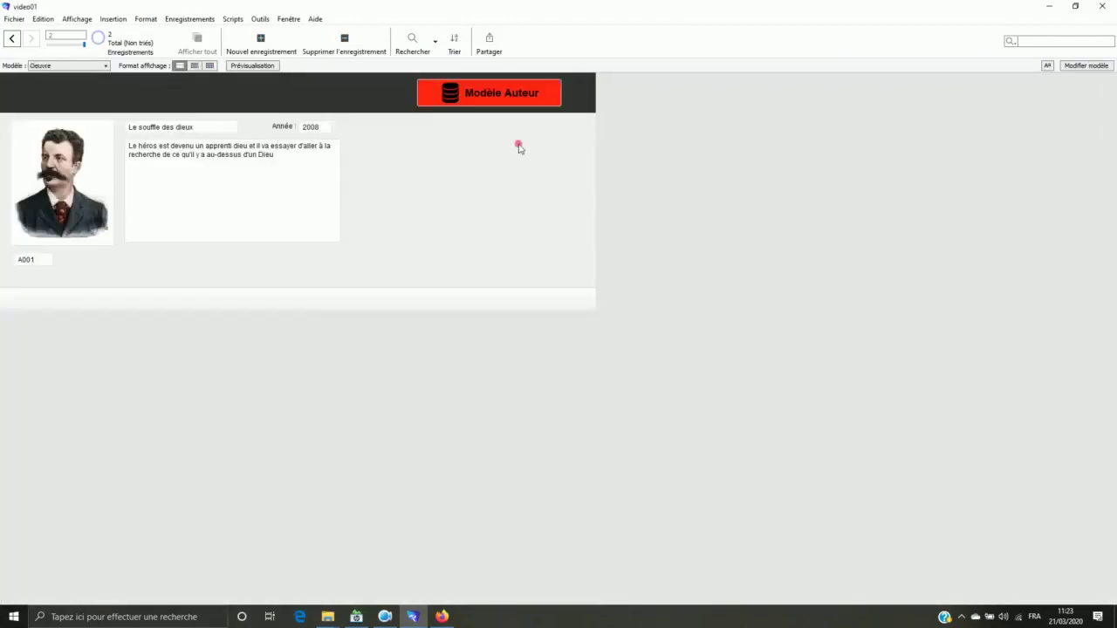
pyautogui.click(500, 100)
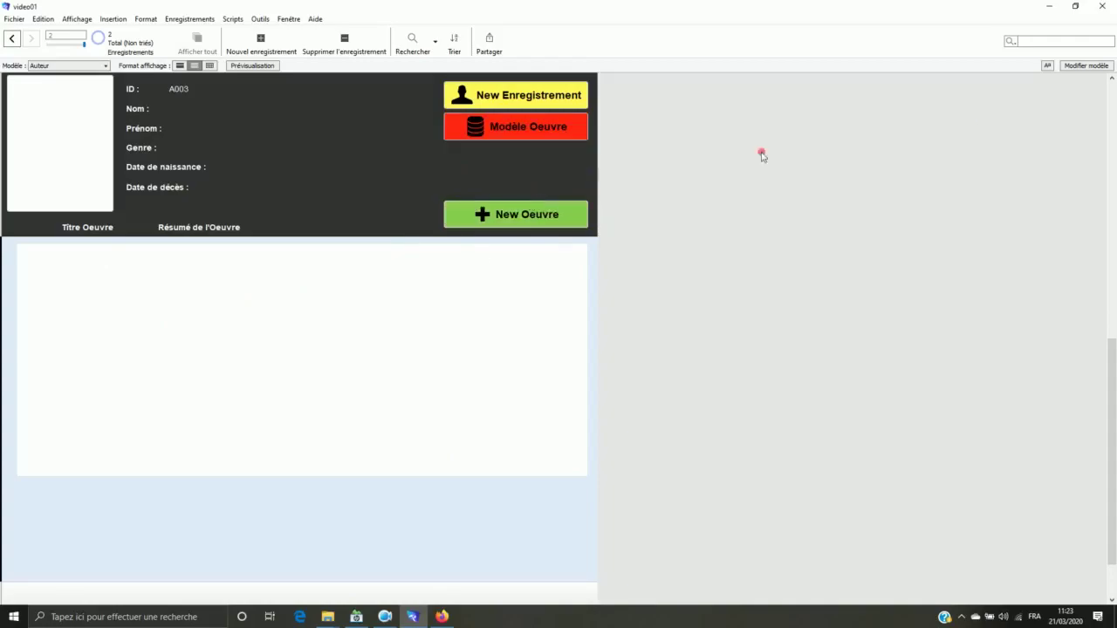
pyautogui.click(1076, 66)
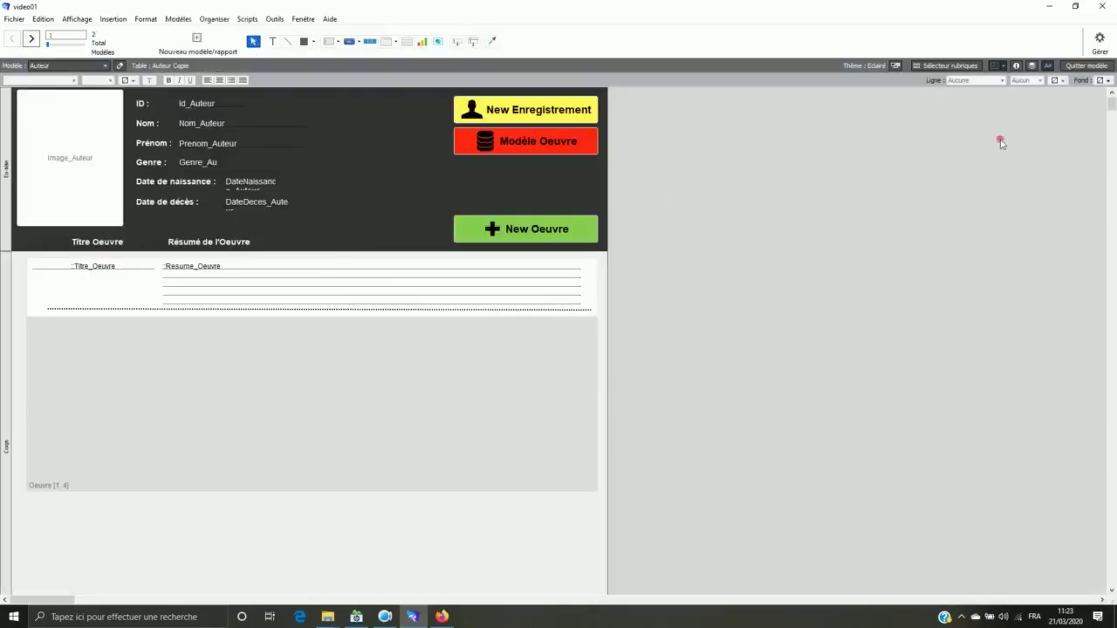
pyautogui.click(1086, 66)
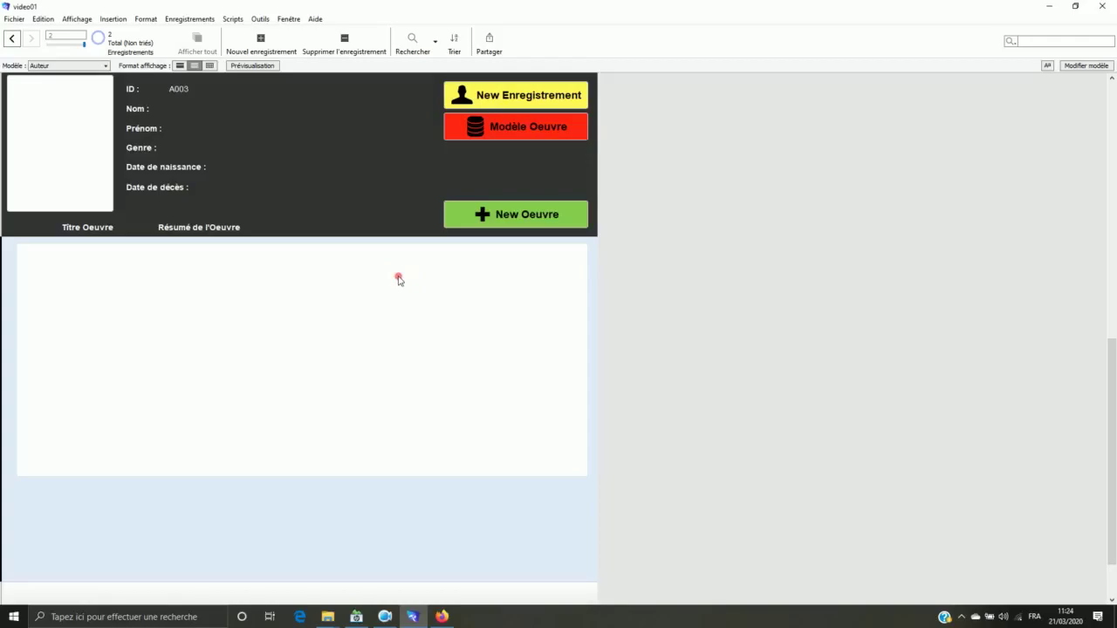
pyautogui.click(12, 39)
pyautogui.click(33, 38)
# Test the New Enregistrement button on the Auteur layout by adding three blank author records
pyautogui.click(495, 100)
pyautogui.click(495, 100)
pyautogui.click(495, 101)
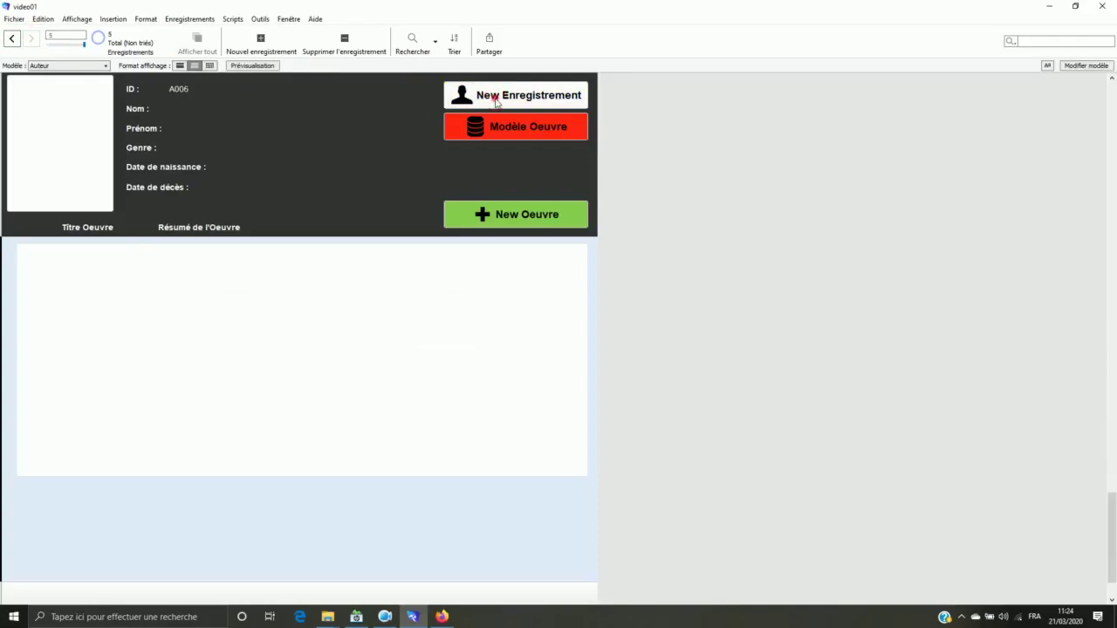
# Delete the four blank author records, A006 through A003, from the Auteur layout
pyautogui.click(371, 54)
pyautogui.click(598, 346)
pyautogui.click(349, 44)
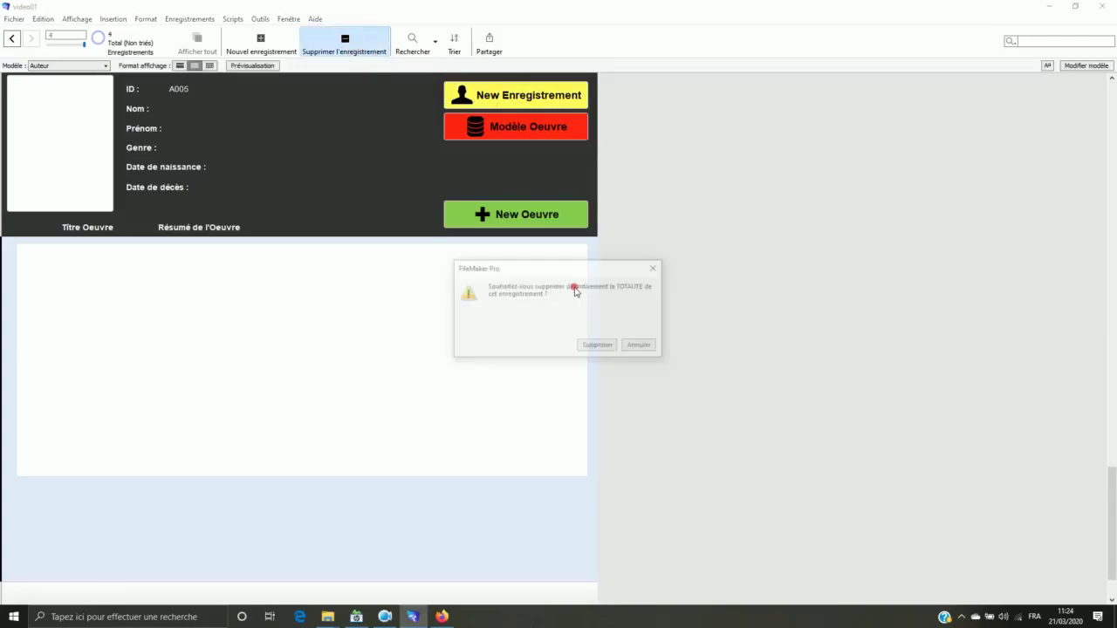
pyautogui.click(598, 346)
pyautogui.click(349, 45)
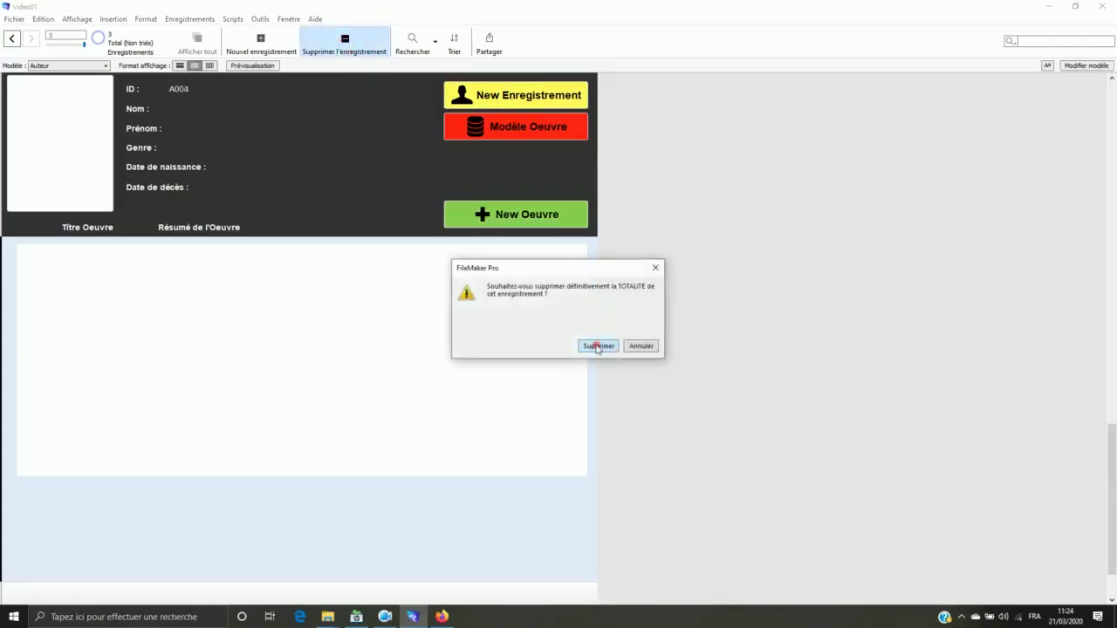
pyautogui.click(599, 346)
pyautogui.click(349, 41)
pyautogui.click(601, 346)
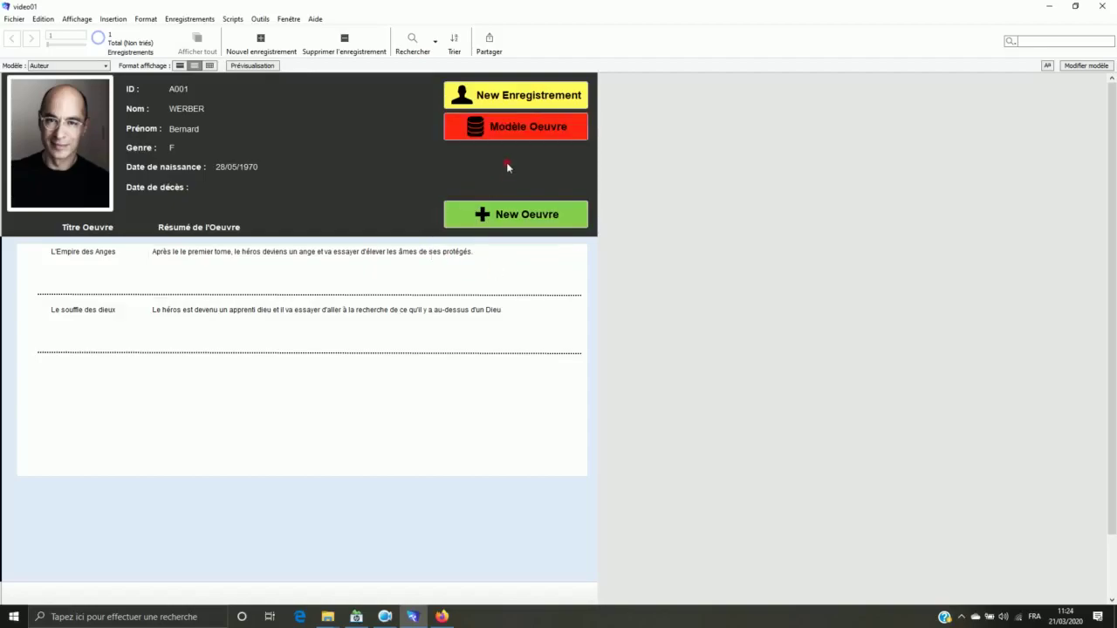
# Switch to the Oeuvre layout, browse back to the previous work record, and return to the Auteur layout
pyautogui.click(529, 131)
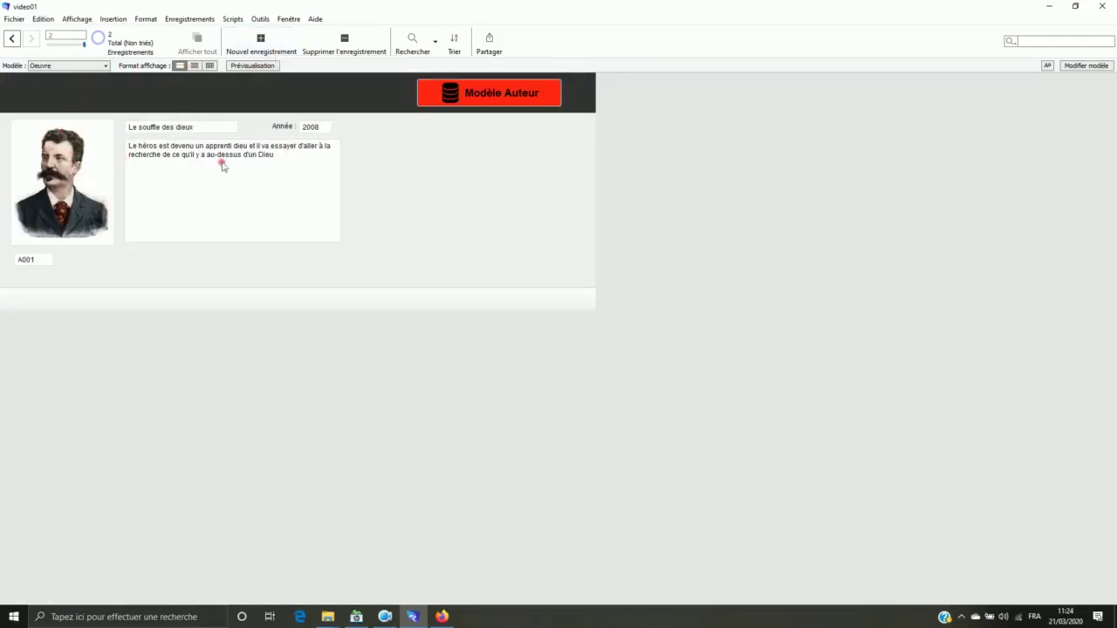
pyautogui.click(12, 39)
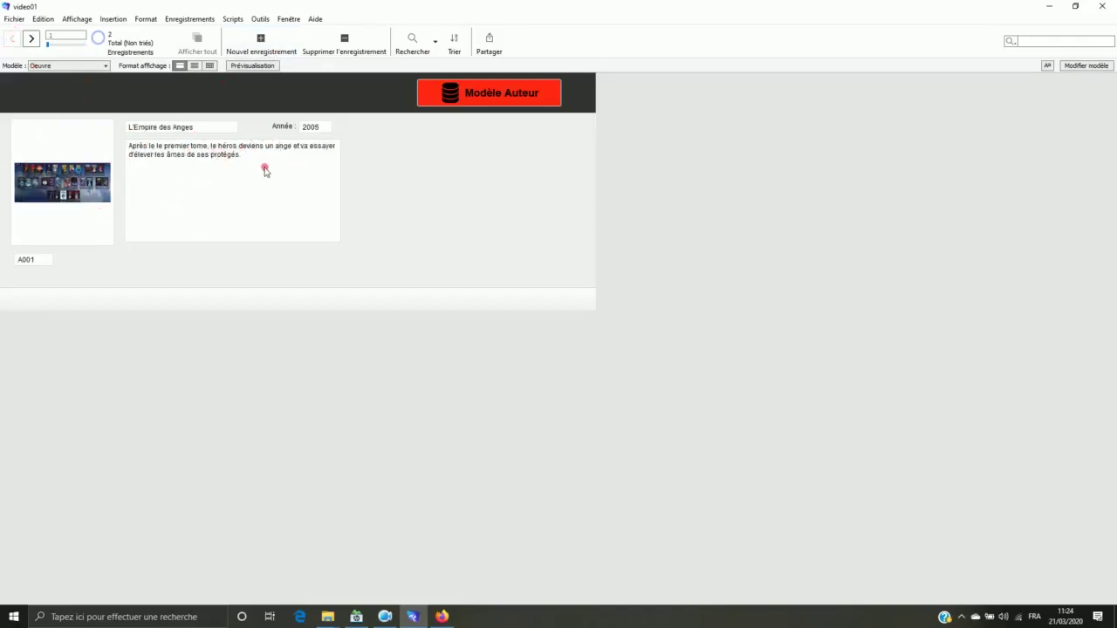
pyautogui.click(470, 97)
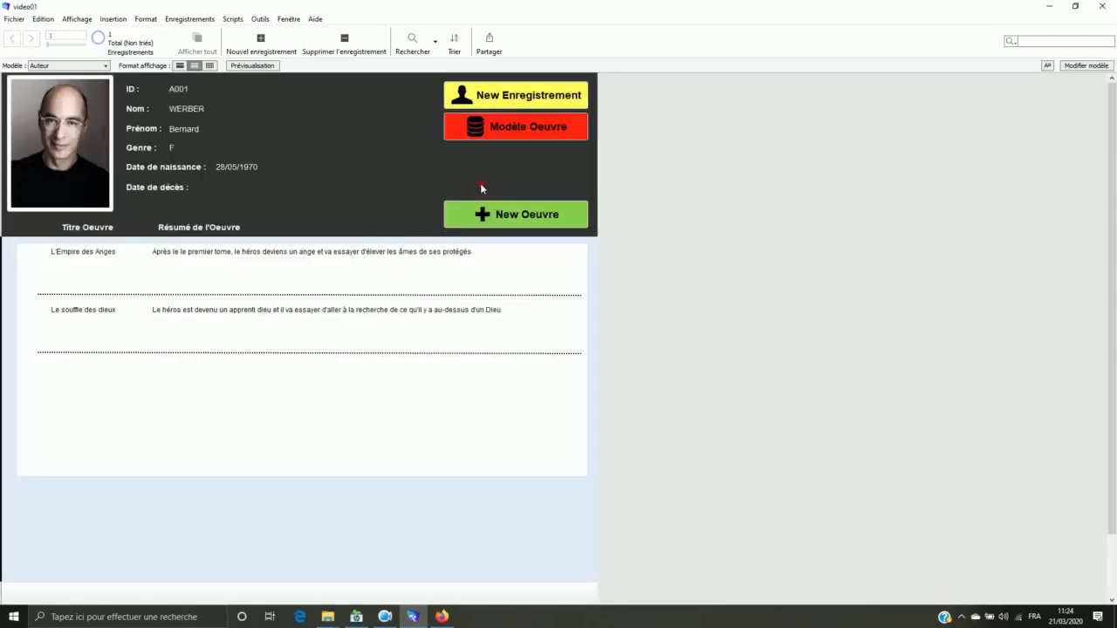
# Open the script workspace and create a new script named New_Oeuvre
pyautogui.click(232, 18)
pyautogui.click(243, 33)
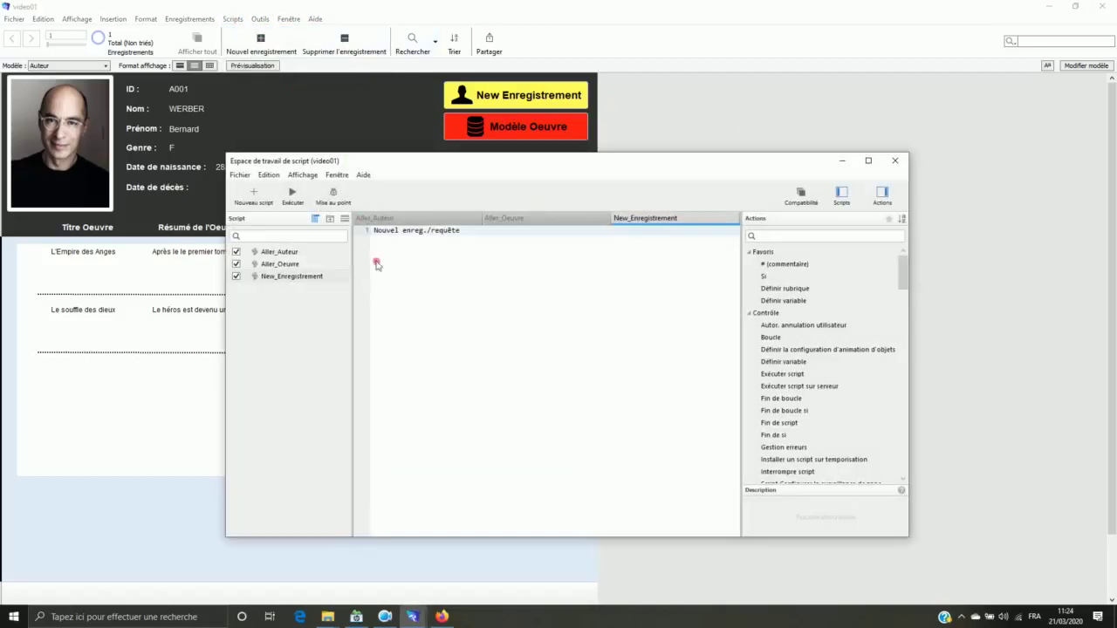
pyautogui.click(253, 197)
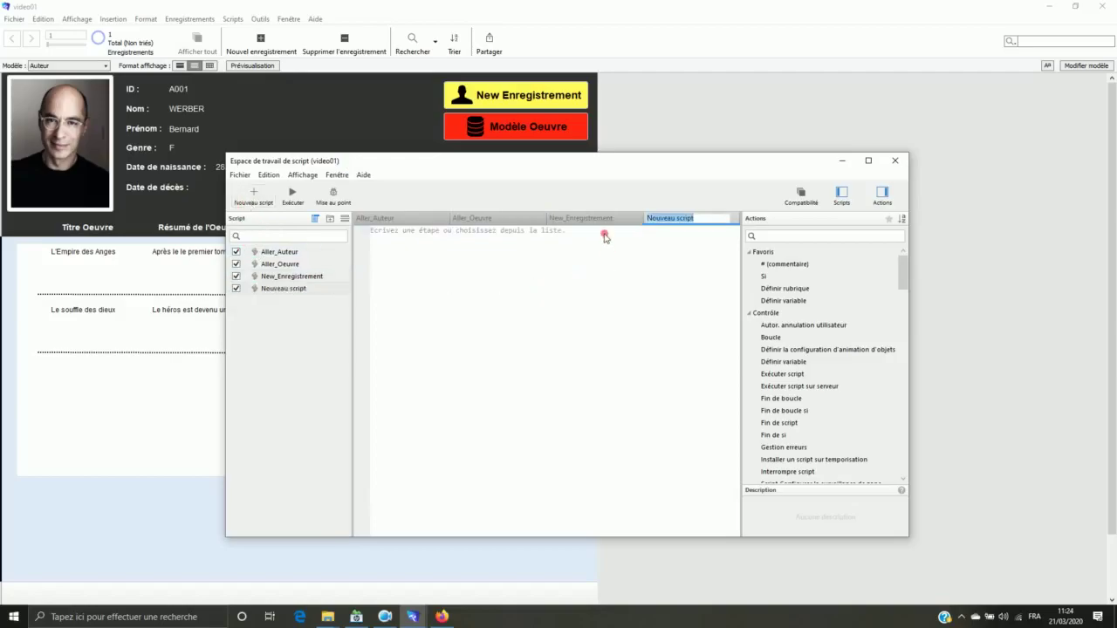
pyautogui.write('New_Oeuvre')
pyautogui.press('Return')
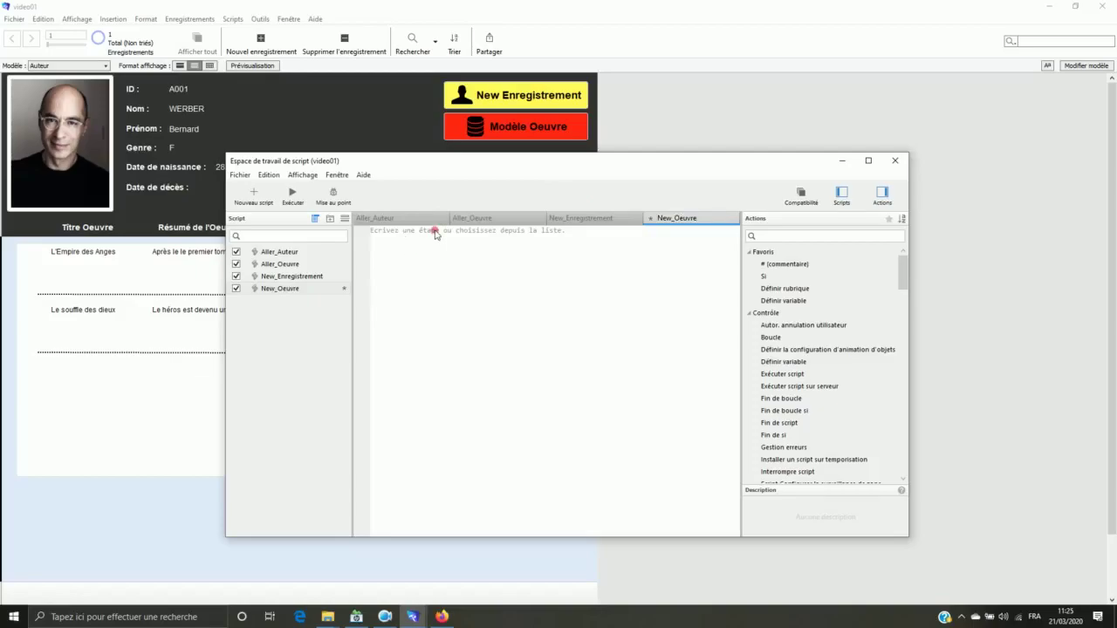
# Add the comment "enregistrer l'identité de l'auteur afficher dans une variable" as the script's first line, followed by a blank line
pyautogui.click(436, 232)
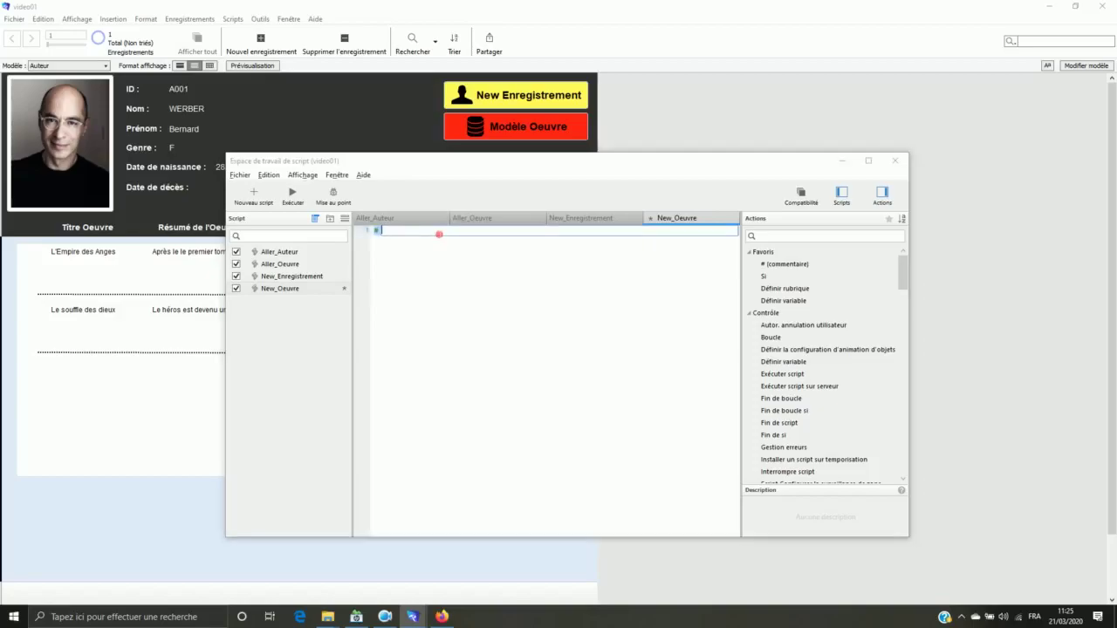
pyautogui.write("enregistrer l'identité de l'auteur")
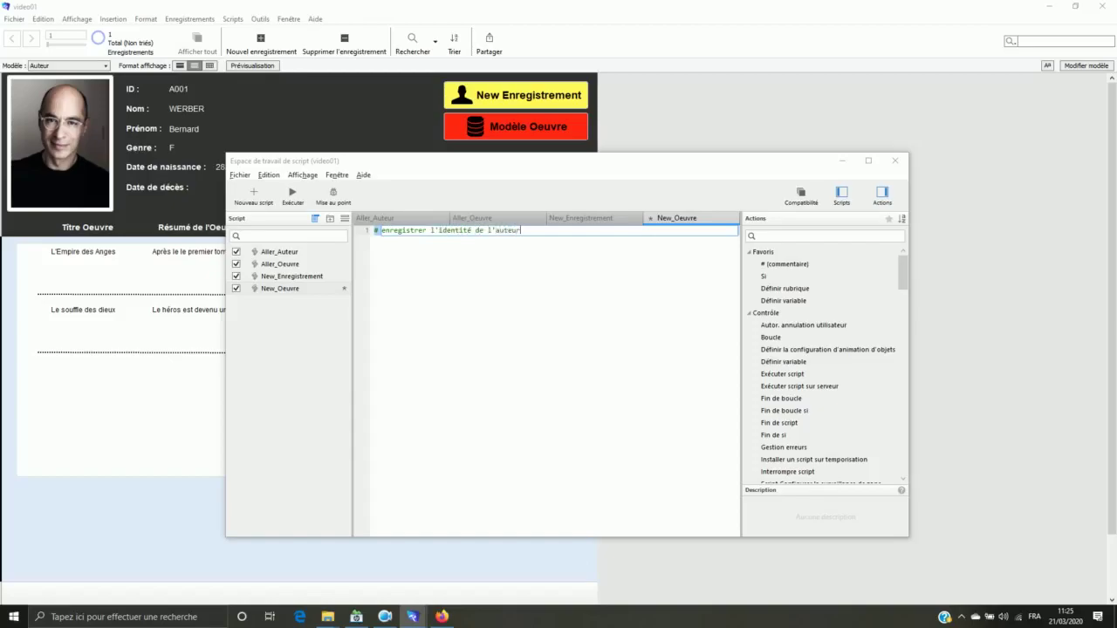
pyautogui.write(' afficher dans')
pyautogui.write('une variable')
pyautogui.click(588, 232)
pyautogui.press('Return')
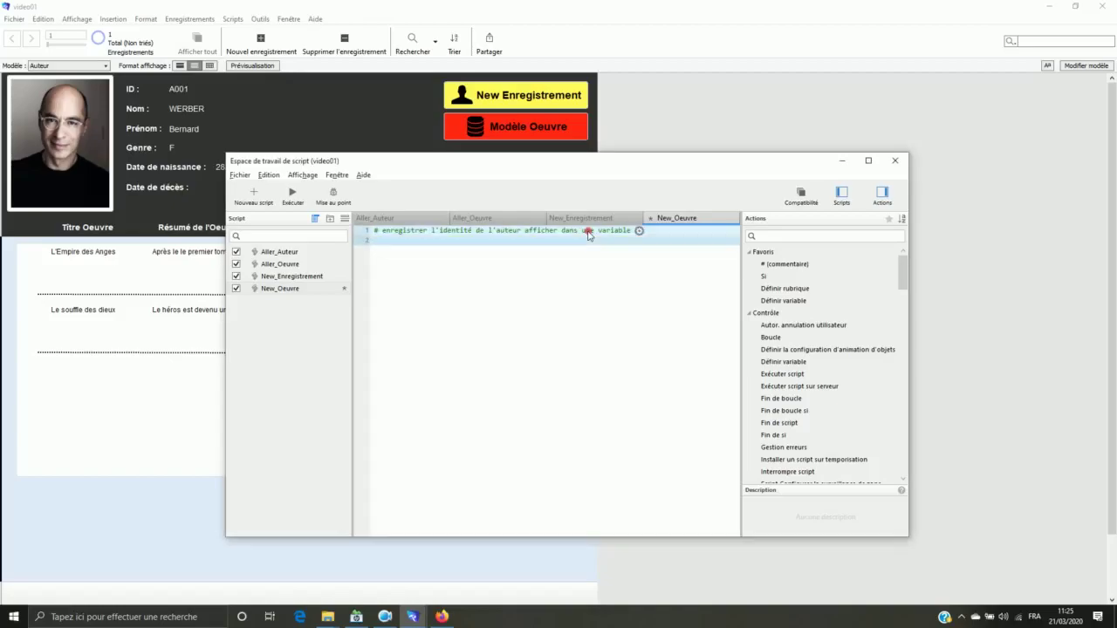
pyautogui.press('Return')
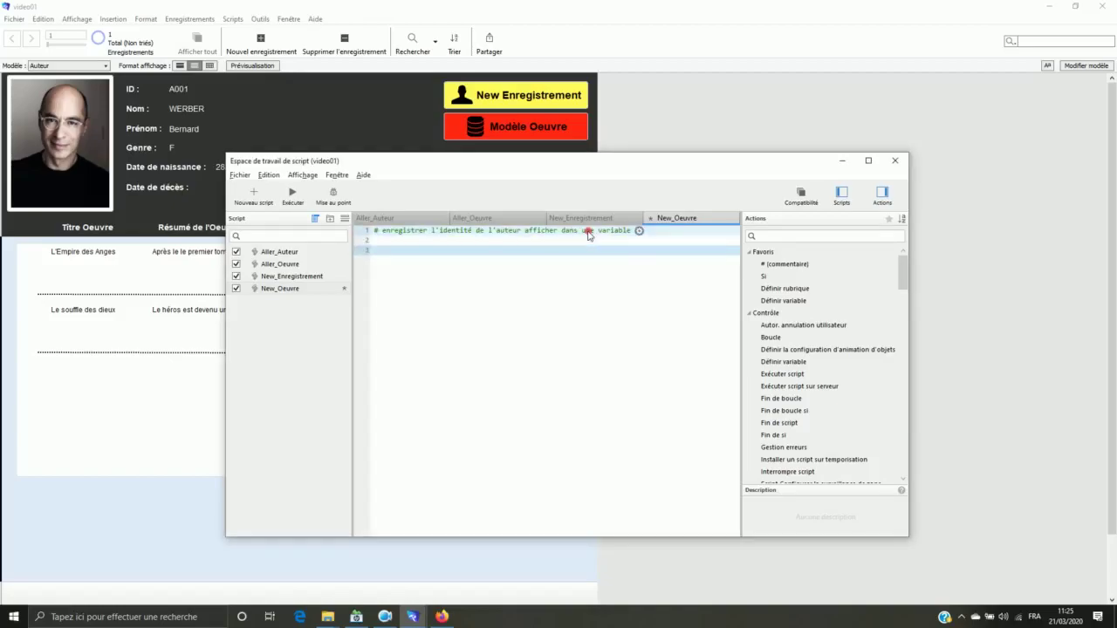
# Add the comment "Aller au modèle Oeuvre" on line 3 of the script, followed by a blank line
pyautogui.write('# ')
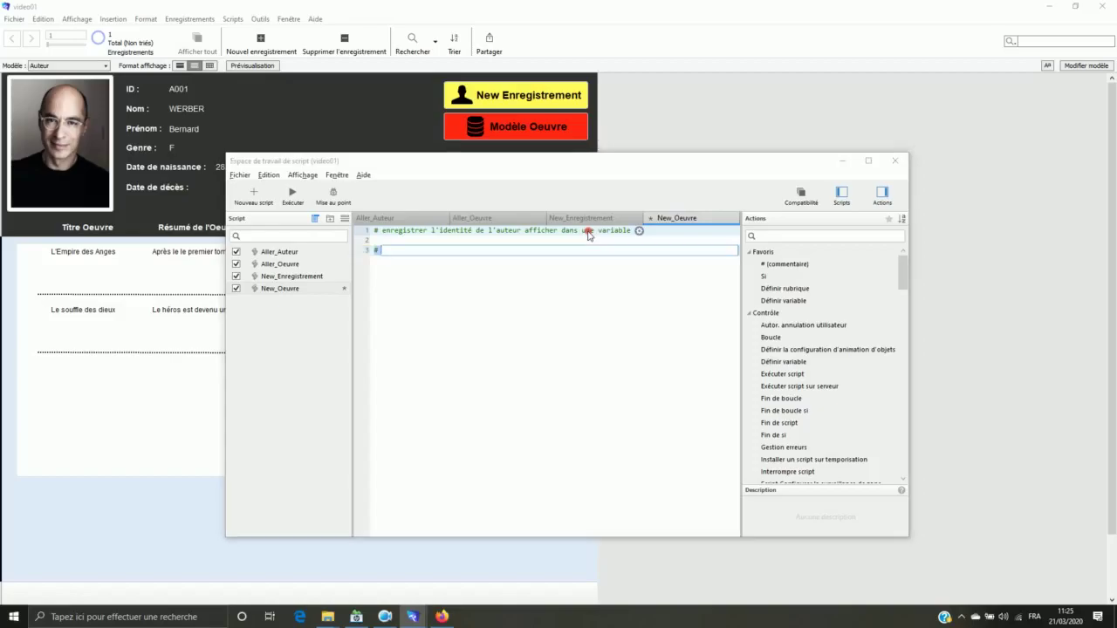
pyautogui.write('Aller au modèle Oeuvre')
pyautogui.press('Return')
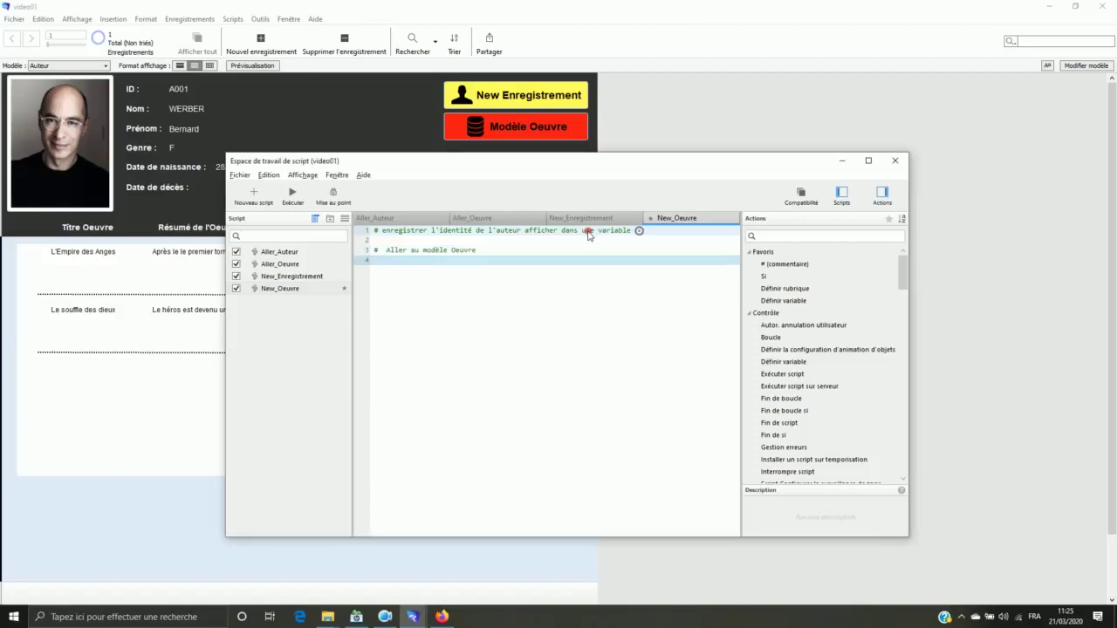
pyautogui.press('Return')
# Add the comment "Créer un nouvel enregistrement" on line 5 of the script, followed by a blank line
pyautogui.write('# ')
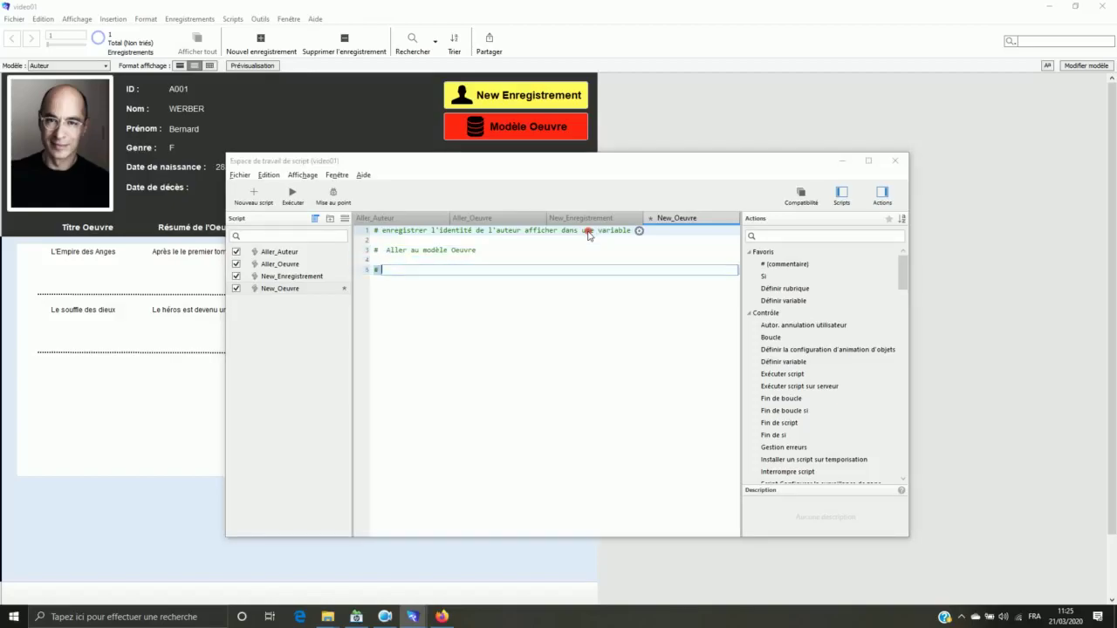
pyautogui.write('Créer')
pyautogui.write(' une')
pyautogui.write(' requête')
pyautogui.press('BackSpace')
pyautogui.press('BackSpace')
pyautogui.press('BackSpace')
pyautogui.press('BackSpace')
pyautogui.press('BackSpace')
pyautogui.press('BackSpace')
pyautogui.press('BackSpace')
pyautogui.press('BackSpace')
pyautogui.write('nouvel enregistrement')
pyautogui.press('Return')
pyautogui.press('Return')
# Add the comments "Définir l'ID_Oeuvre_Auteur de notre table Oeuvre qui sera égale à la variable" and "Revenir sur la modèle Auteur" on lines 7 and 9
pyautogui.write('#')
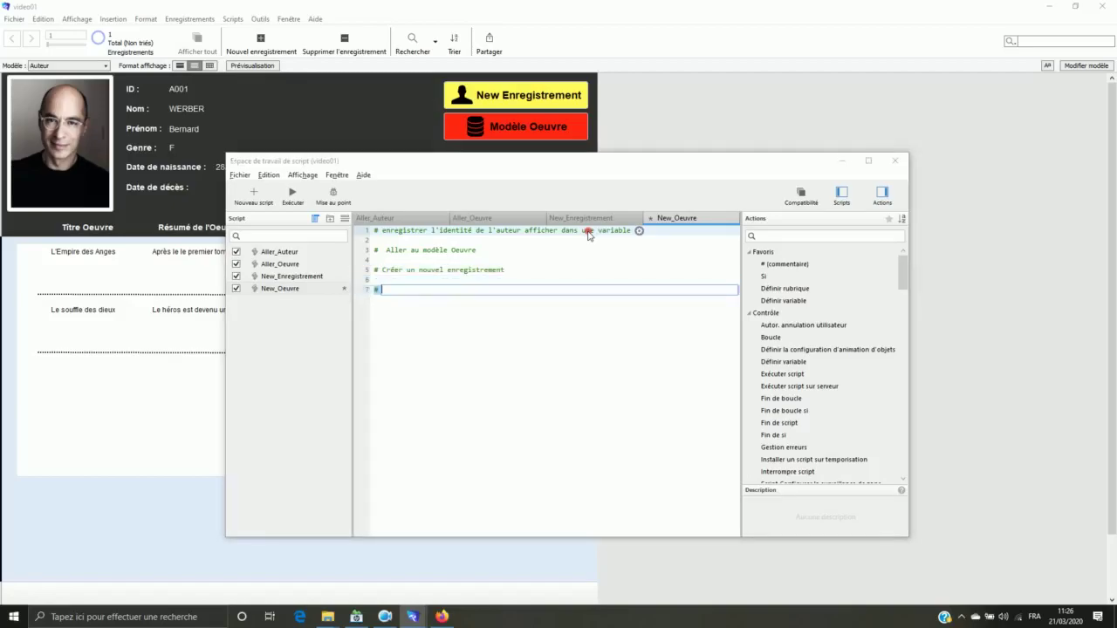
pyautogui.write(" Définir l'ID_Oeuvre_Auteur de notre table Oeuvre")
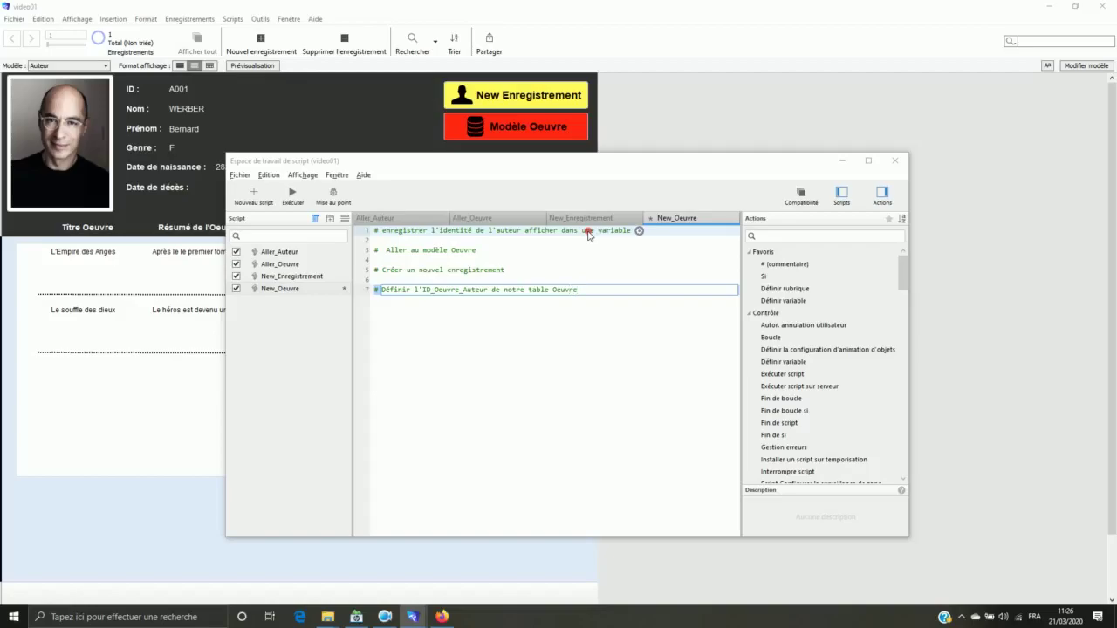
pyautogui.write(' qui sera égale à la variable')
pyautogui.press('Return')
pyautogui.press('Return')
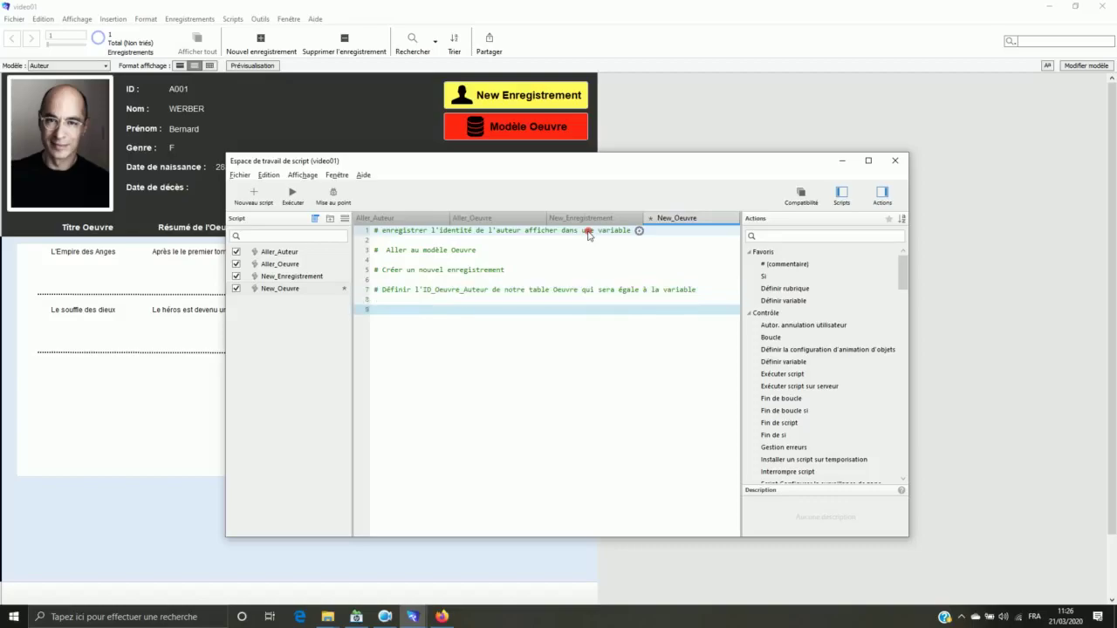
pyautogui.write('# Revenir sur la modèle Auteur')
# Insert a Définir variable step on line 2 of the New_Oeuvre script, under the comment about saving the author's identity
pyautogui.hotkey('alt', 'Tab')
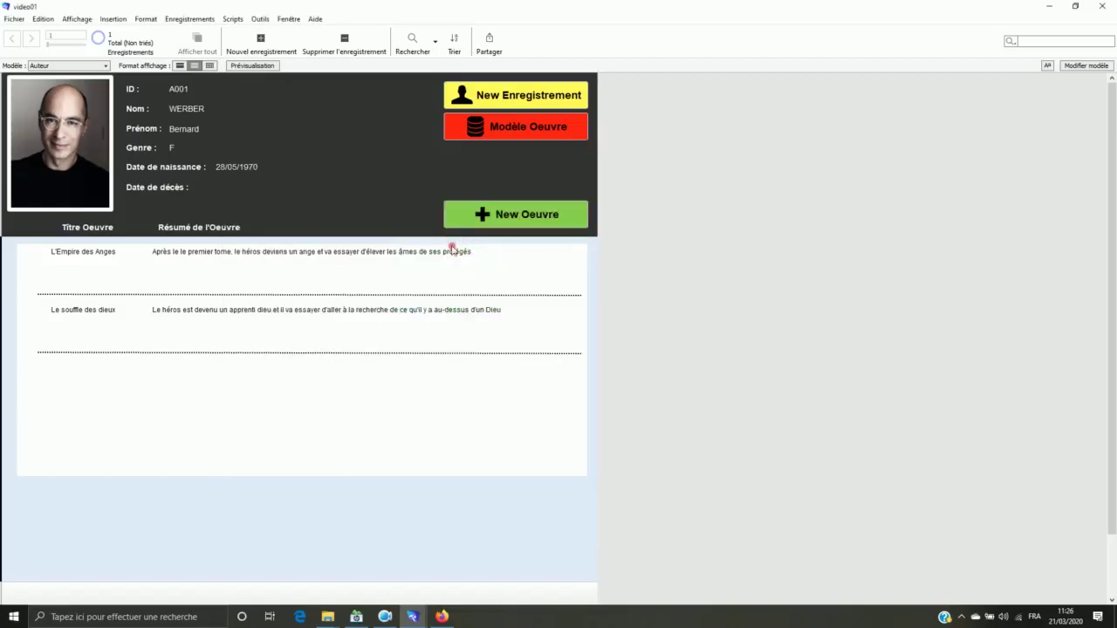
pyautogui.moveTo(413, 617)
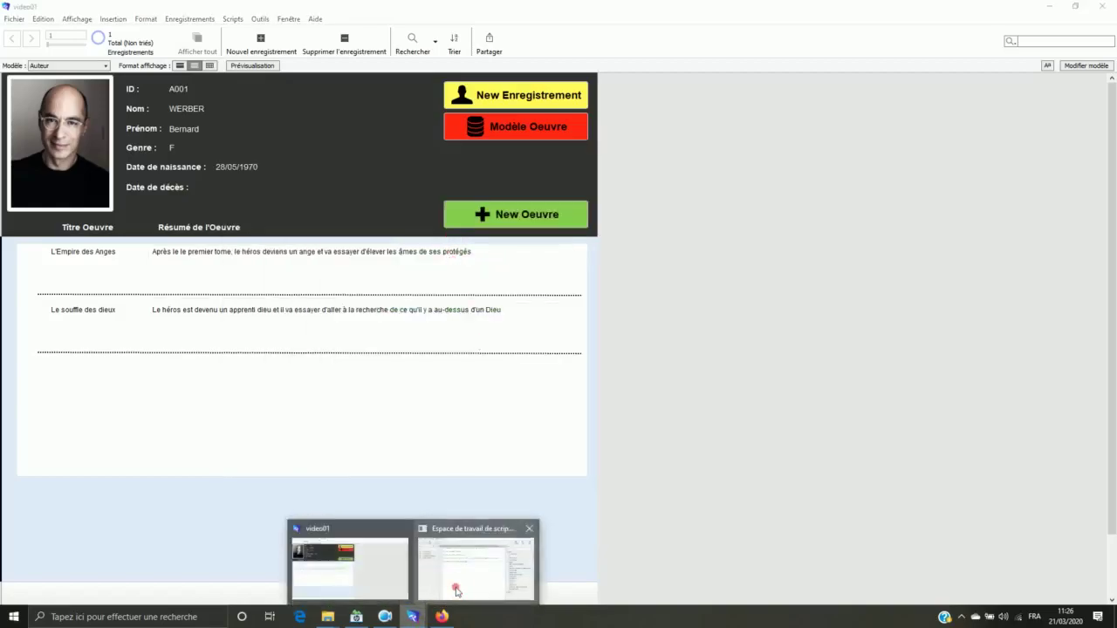
pyautogui.click(457, 587)
pyautogui.click(526, 242)
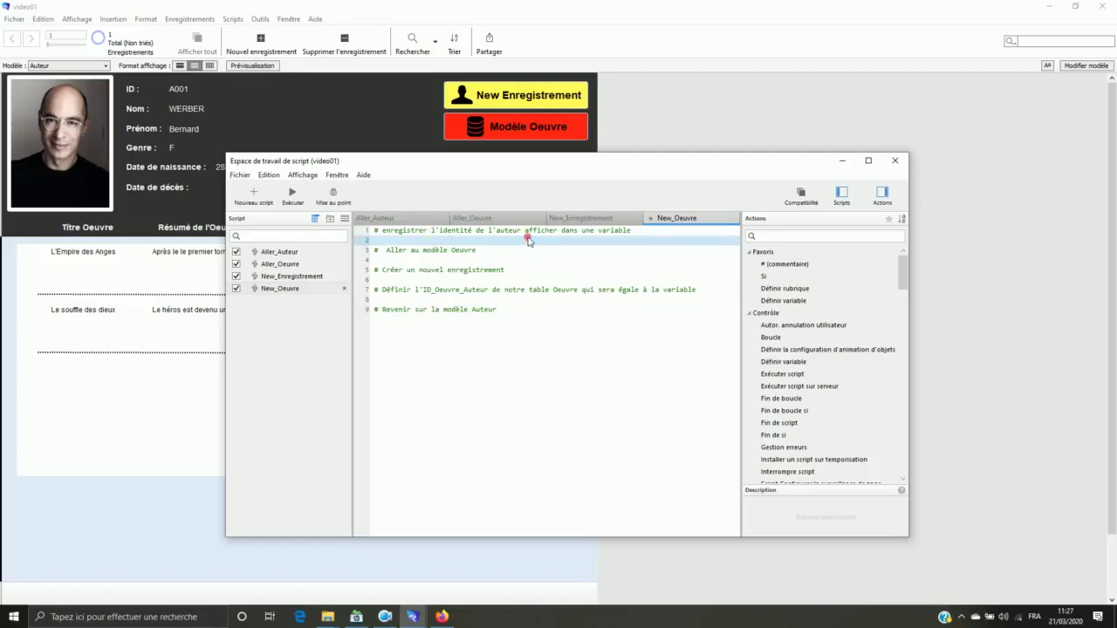
pyautogui.write('Définir')
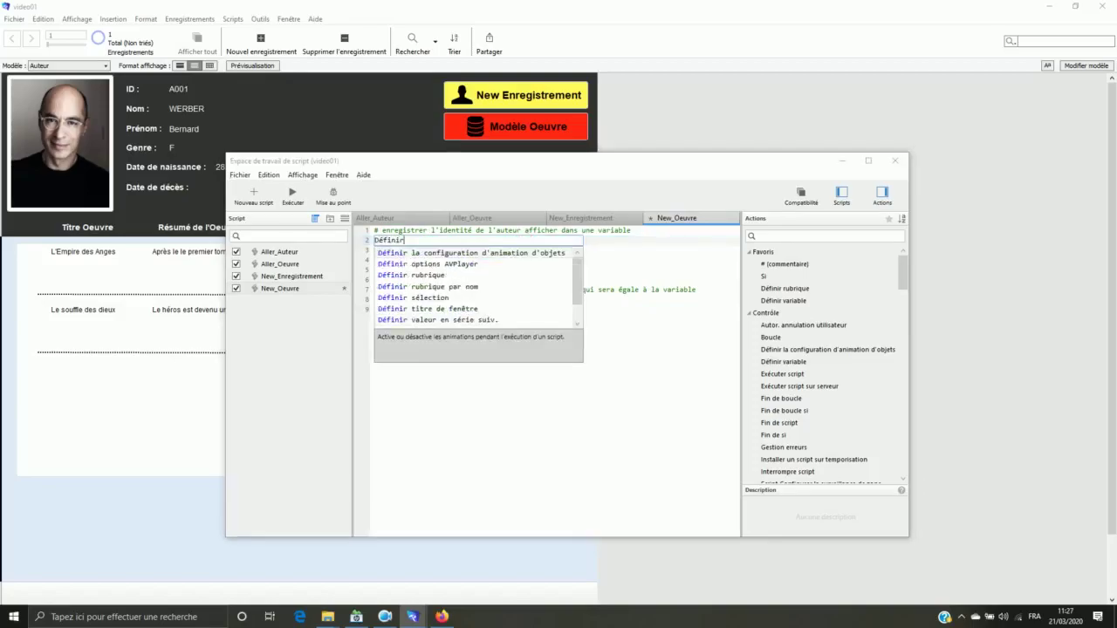
pyautogui.write(' une')
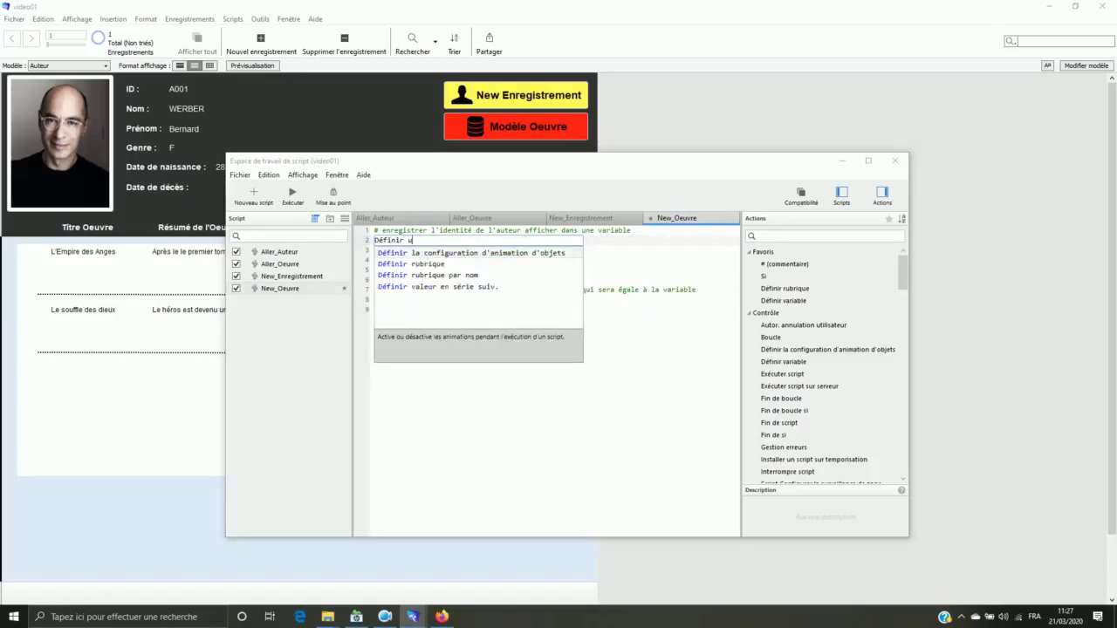
pyautogui.press('BackSpace')
pyautogui.press('BackSpace')
pyautogui.press('BackSpace')
pyautogui.press('BackSpace')
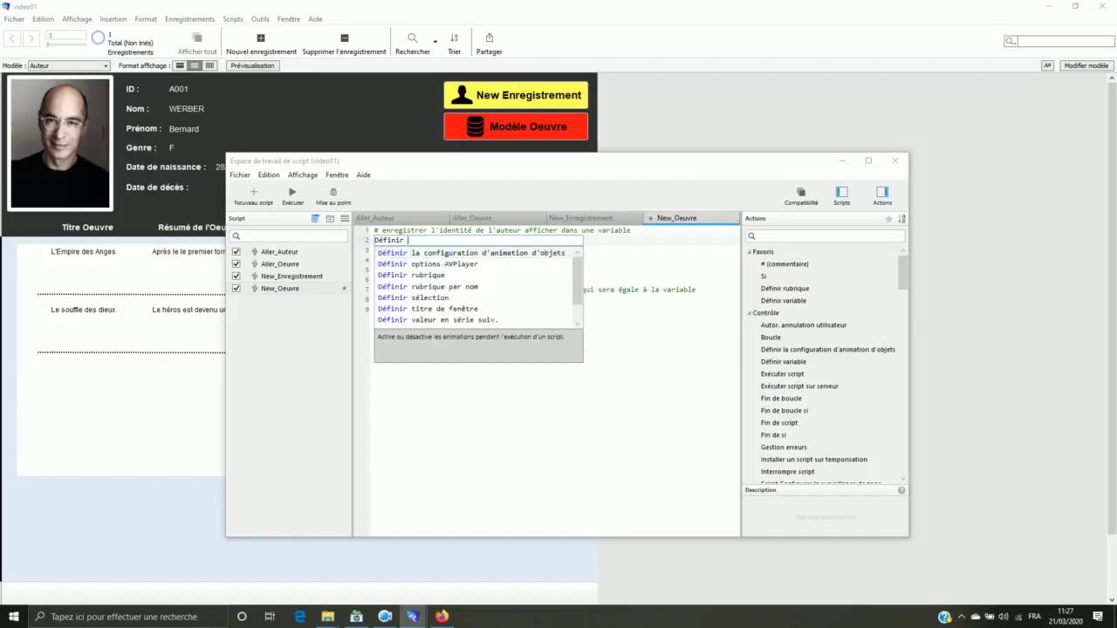
pyautogui.write('v')
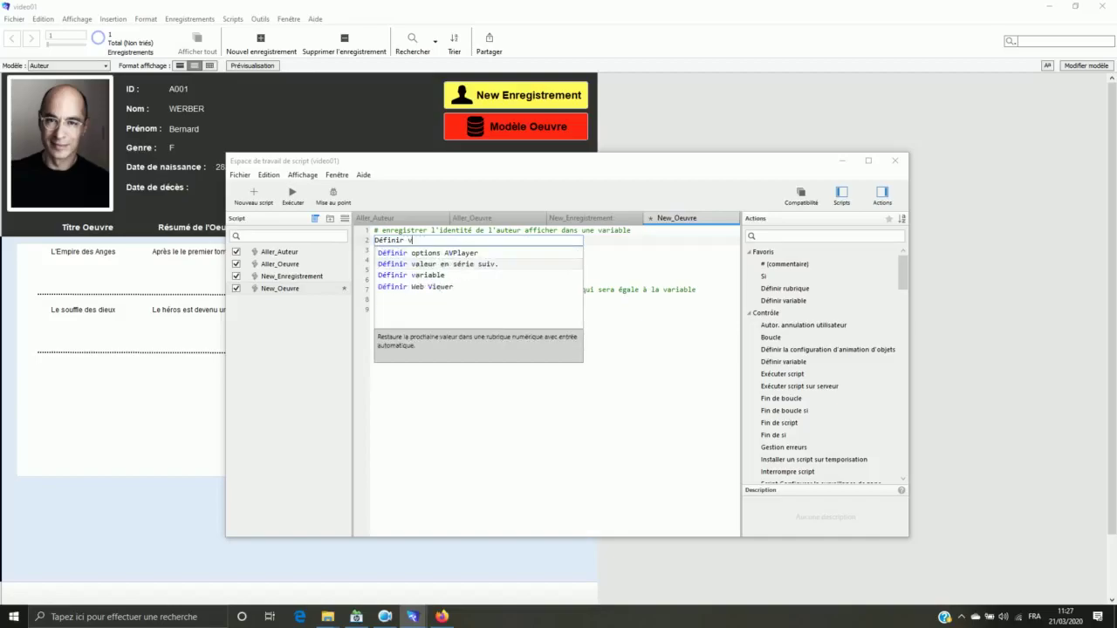
pyautogui.click(419, 275)
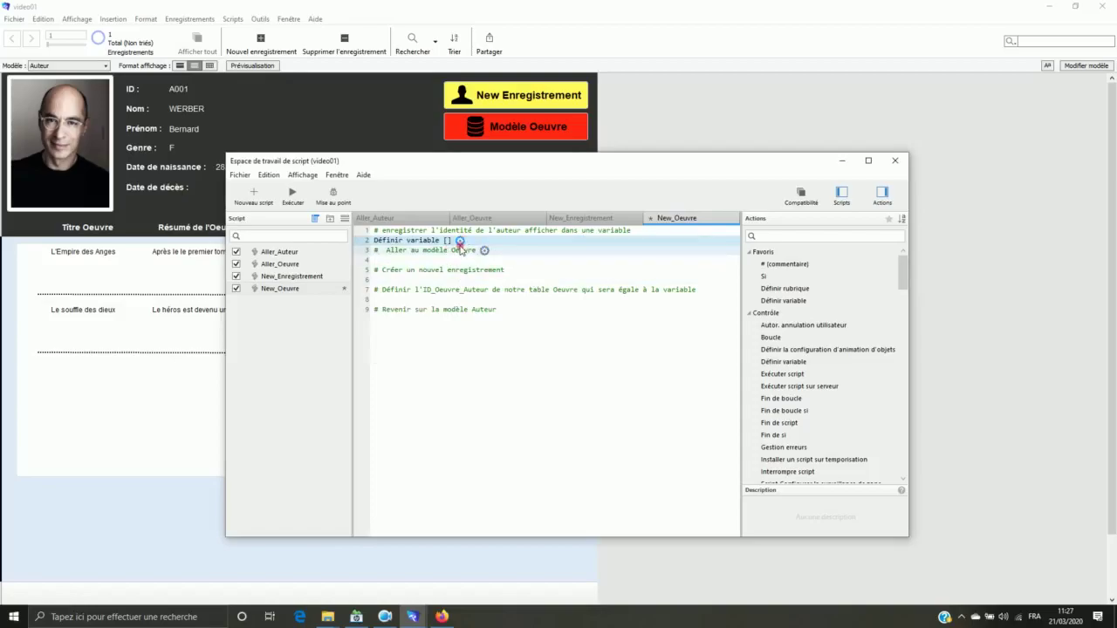
# Configure the Définir variable step with the name $Id and the value Auteur Copie::Id_Auteur
pyautogui.click(460, 240)
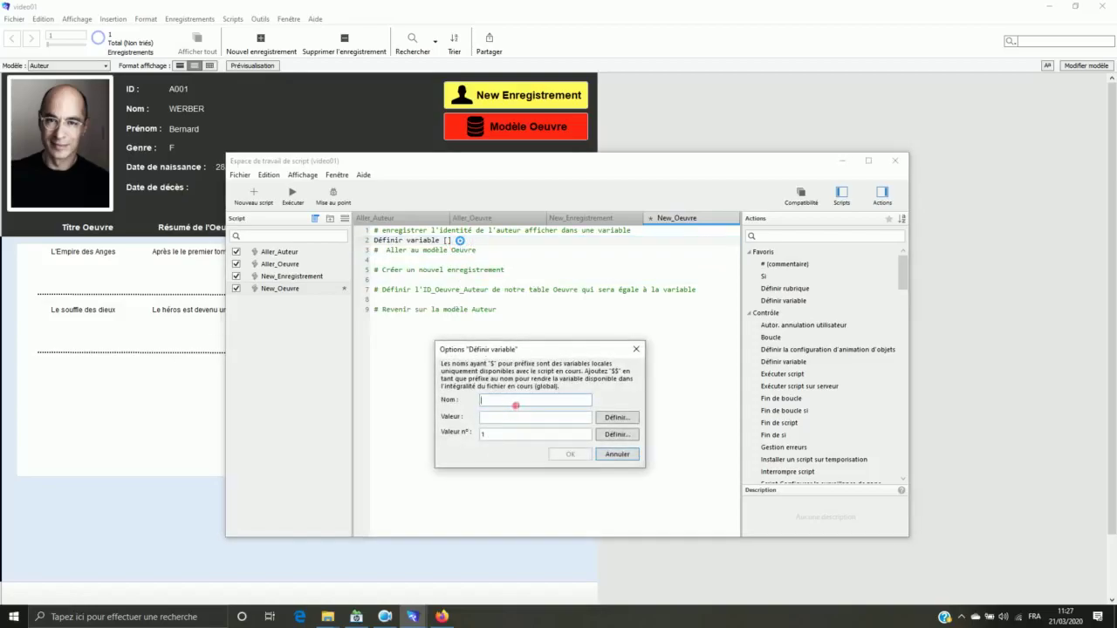
pyautogui.click(515, 405)
pyautogui.write('$')
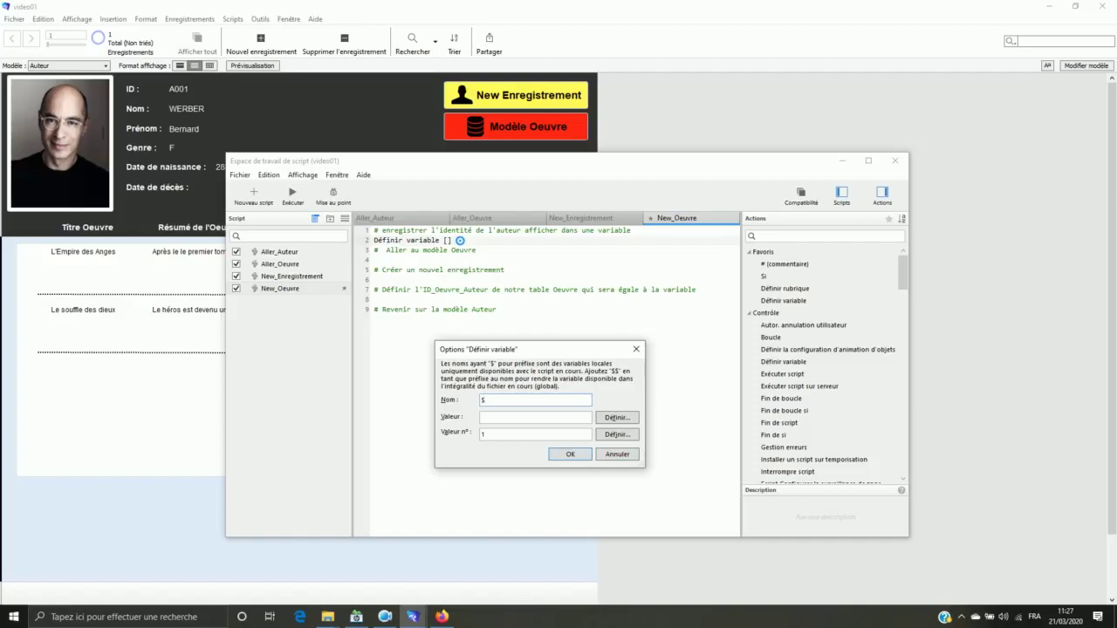
pyautogui.write('Id')
pyautogui.click(567, 424)
pyautogui.click(608, 426)
pyautogui.click(610, 426)
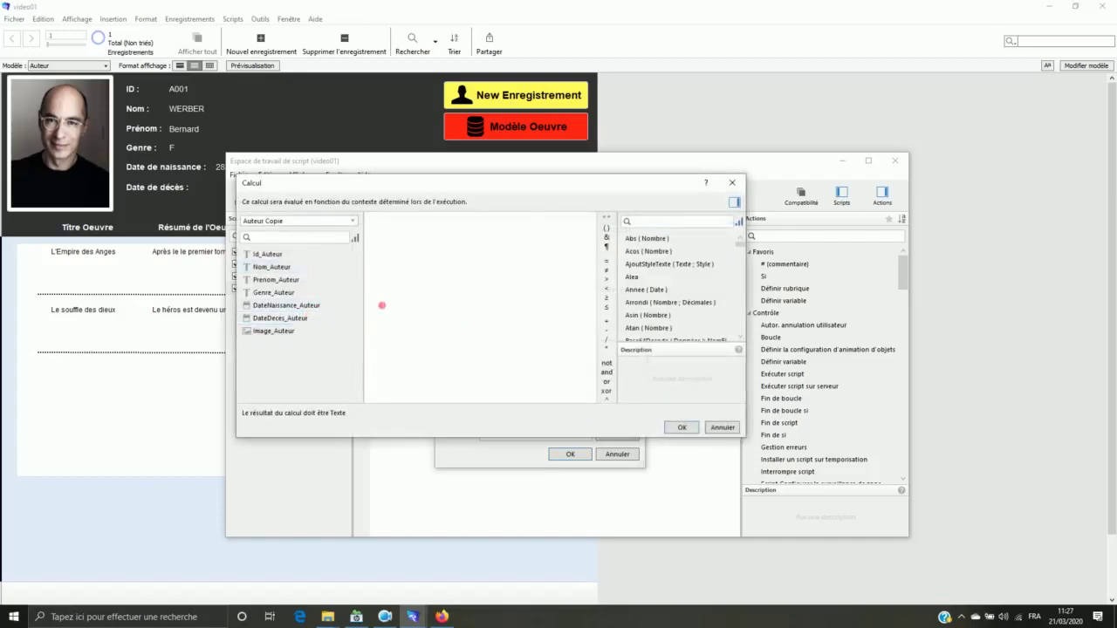
pyautogui.doubleClick(270, 254)
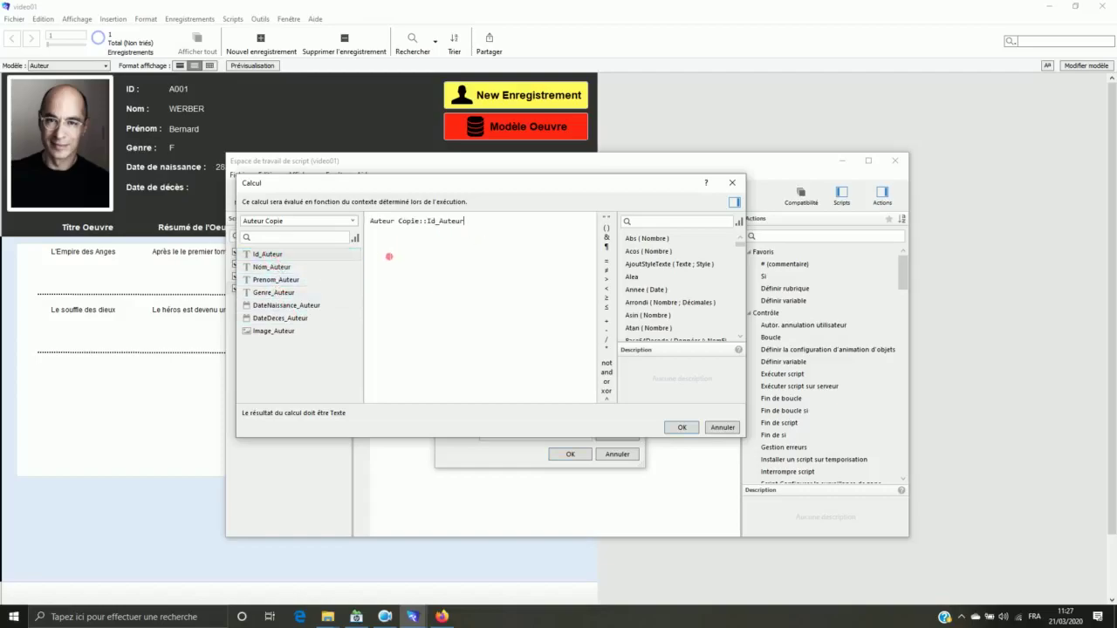
pyautogui.click(351, 222)
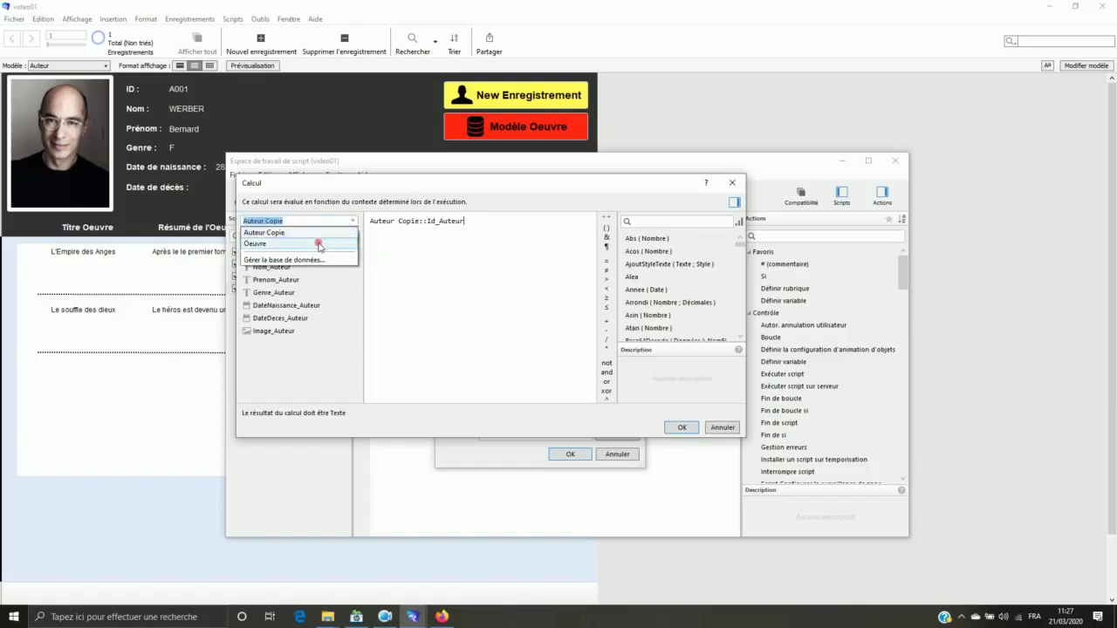
pyautogui.click(328, 237)
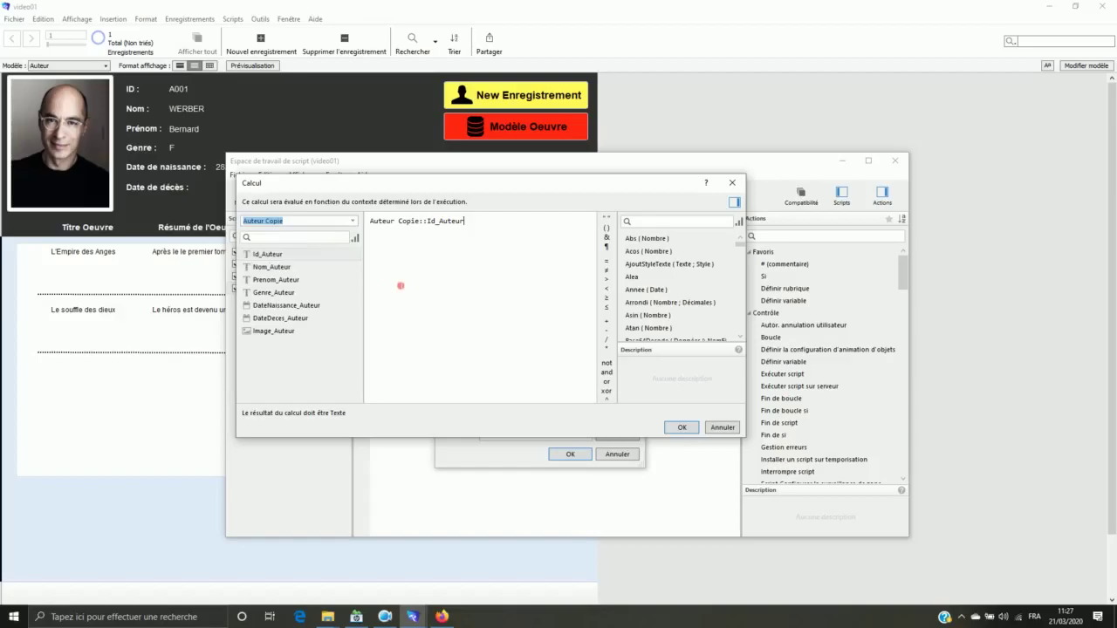
pyautogui.click(682, 427)
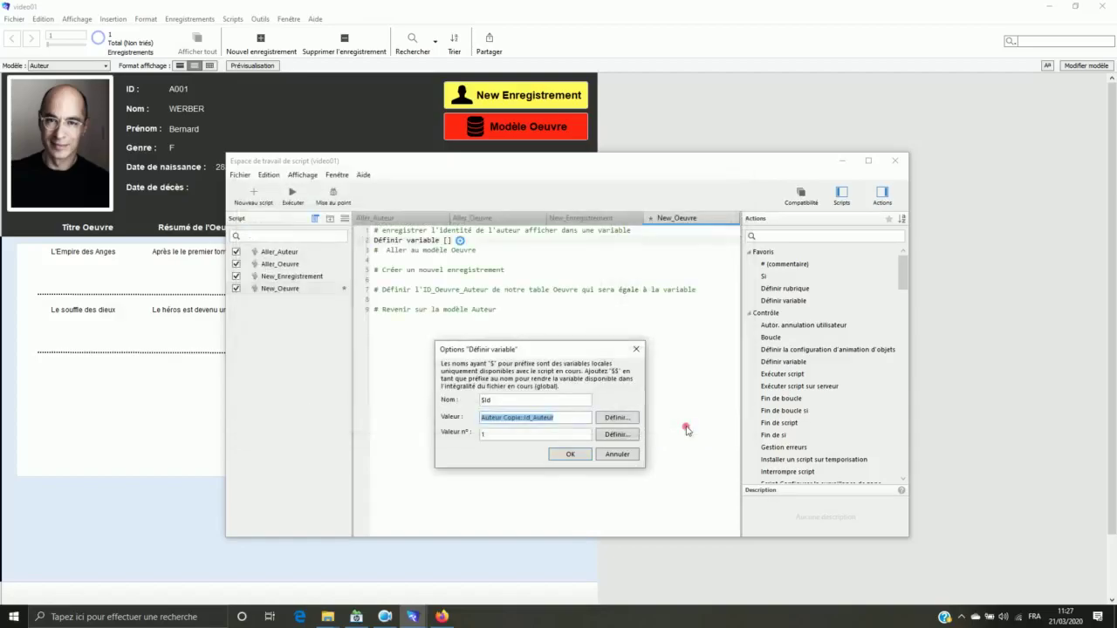
pyautogui.click(570, 455)
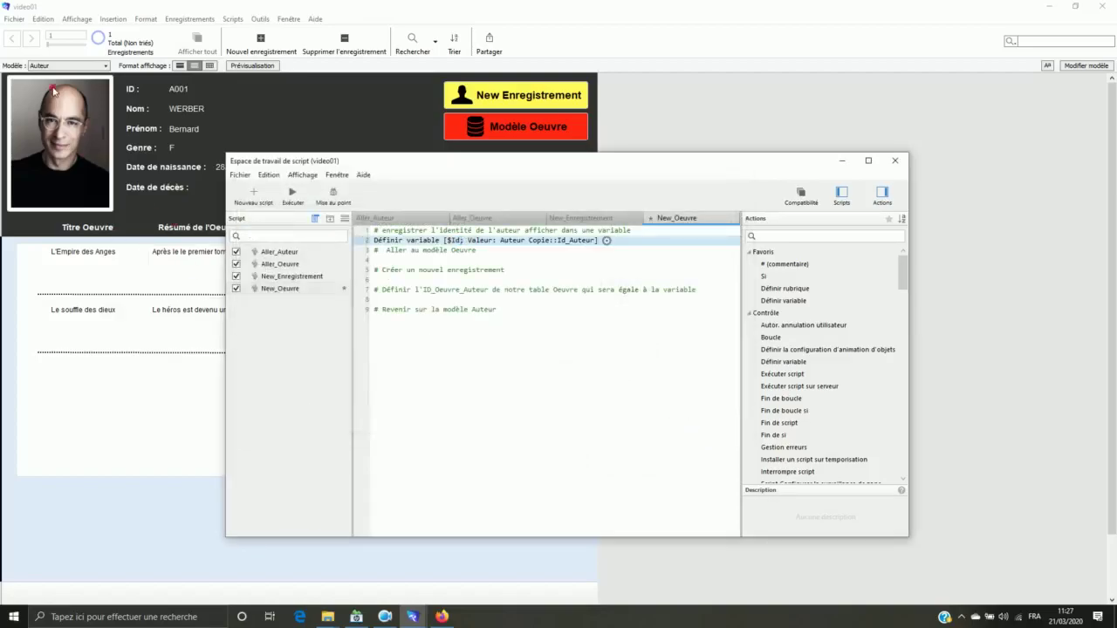
# Open the database management of video01 and examine its tables, the Auteur fields and the relationship graph
pyautogui.click(21, 19)
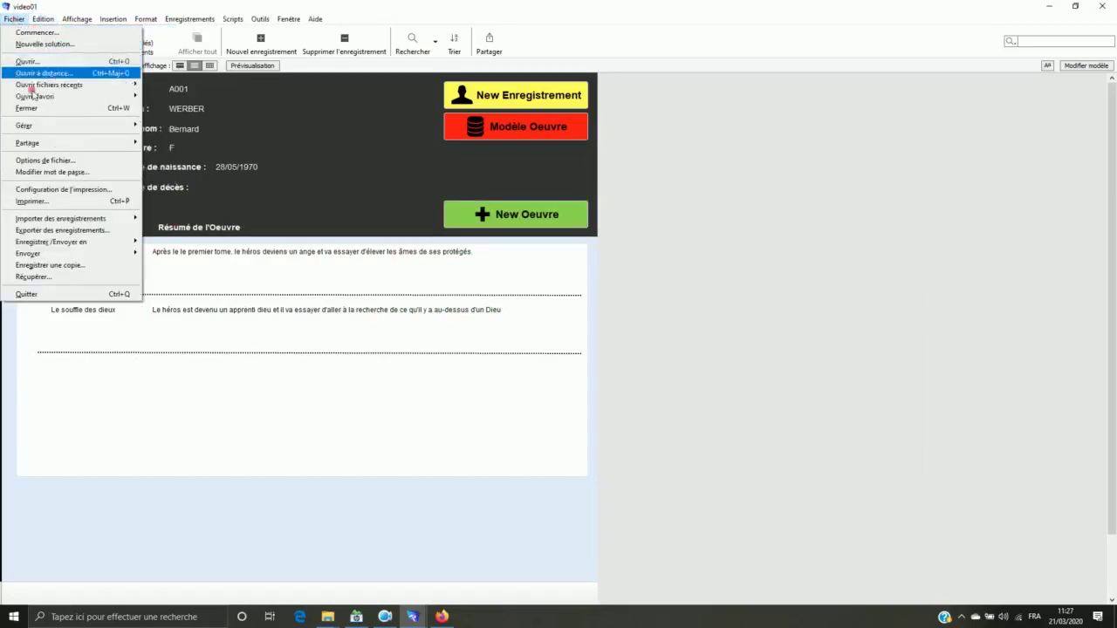
pyautogui.moveTo(52, 129)
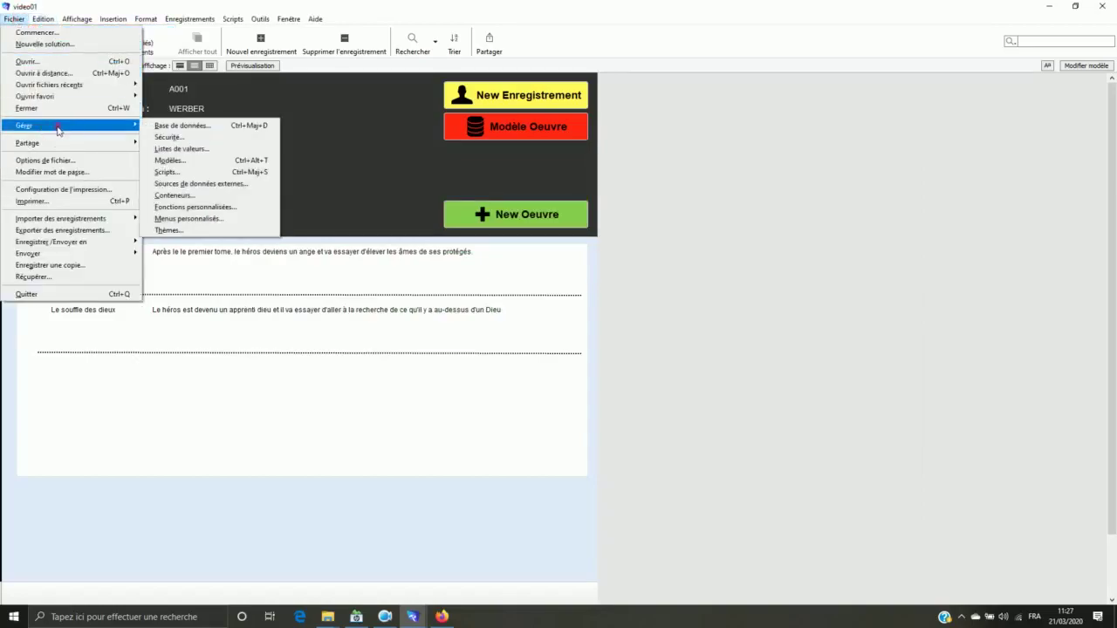
pyautogui.click(153, 128)
pyautogui.click(220, 190)
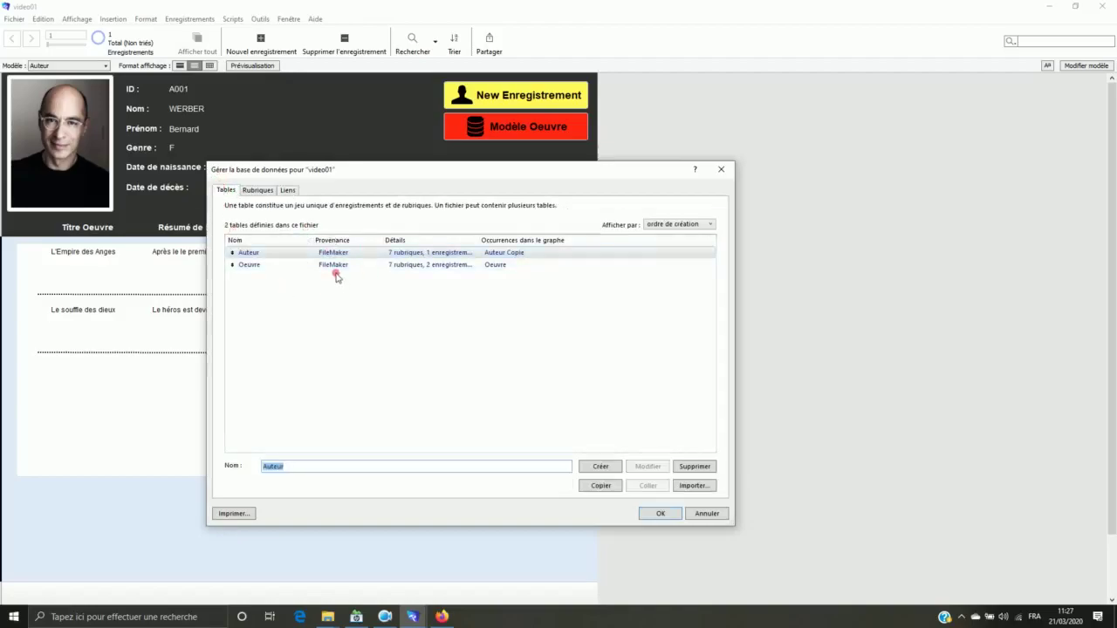
pyautogui.click(254, 189)
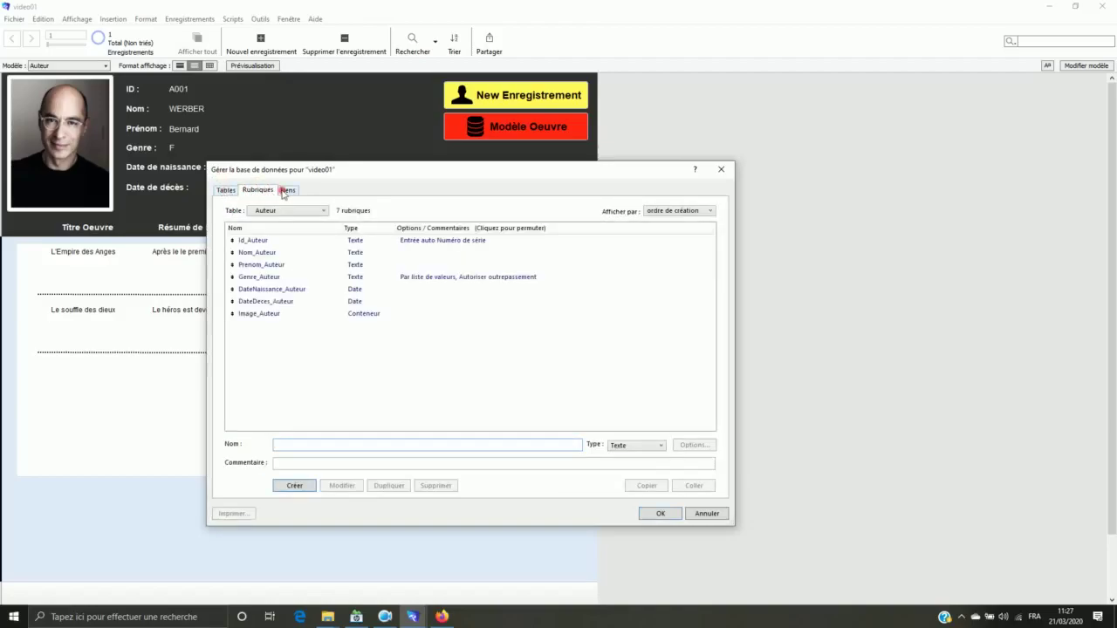
pyautogui.click(286, 190)
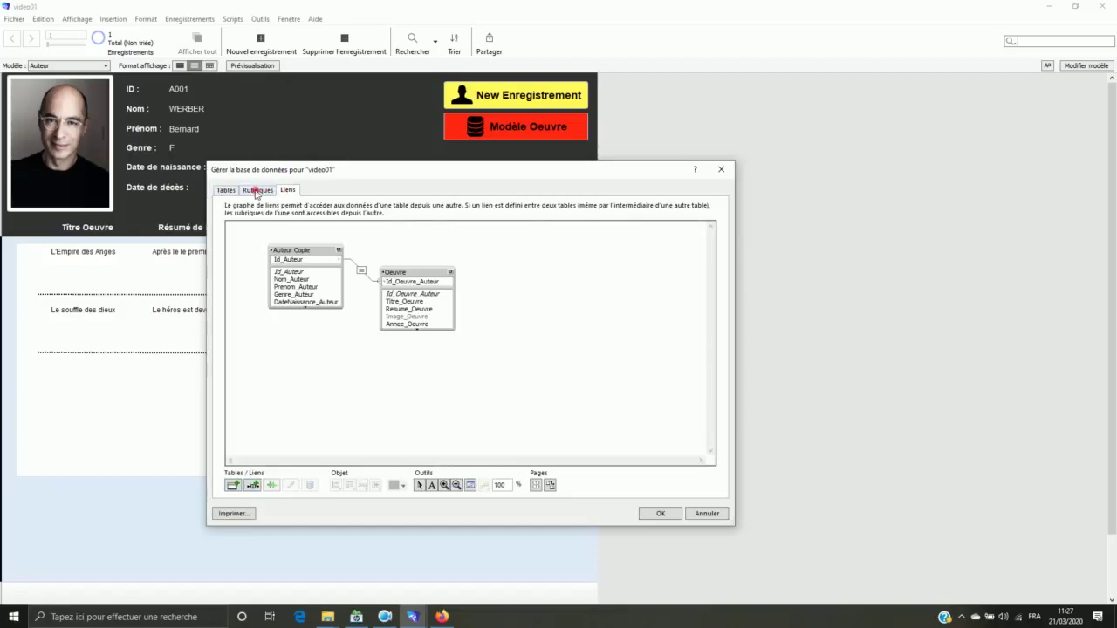
pyautogui.click(255, 192)
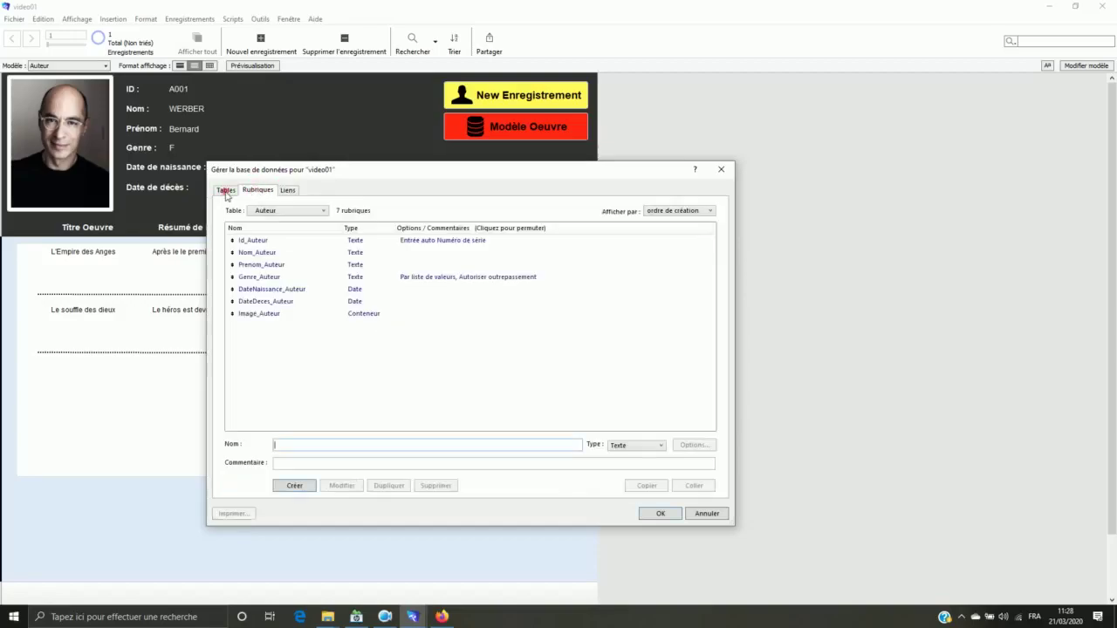
pyautogui.click(266, 211)
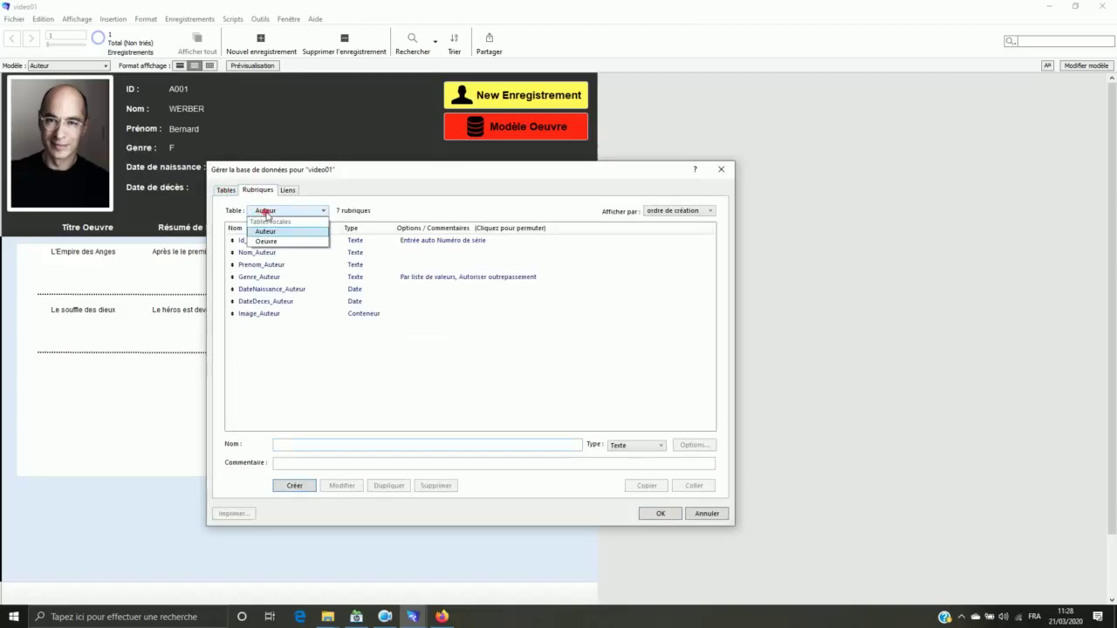
pyautogui.click(265, 211)
pyautogui.click(226, 190)
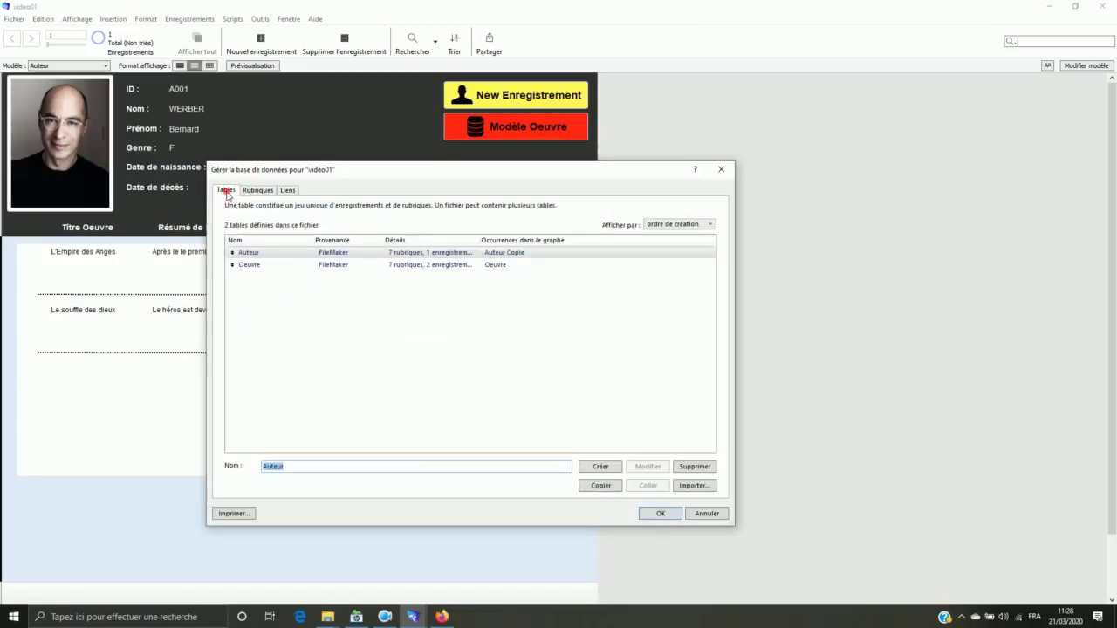
pyautogui.click(257, 192)
pyautogui.click(290, 190)
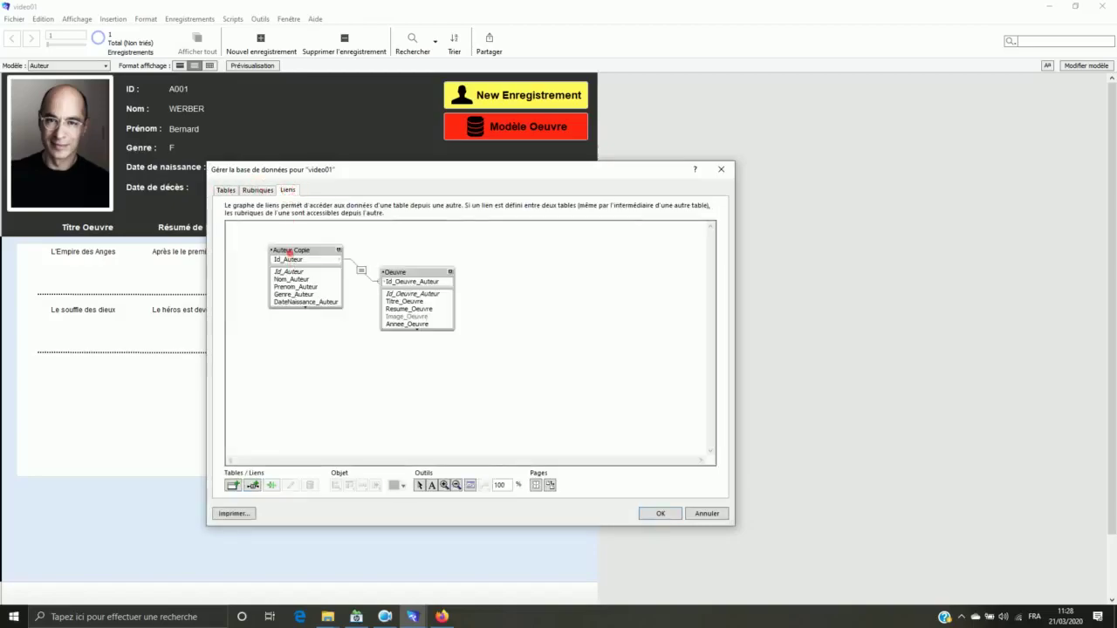
# Check the source table of the Auteur Copie occurrence, and review the fields, tables and relationship graph again
pyautogui.click(291, 252)
pyautogui.doubleClick(291, 252)
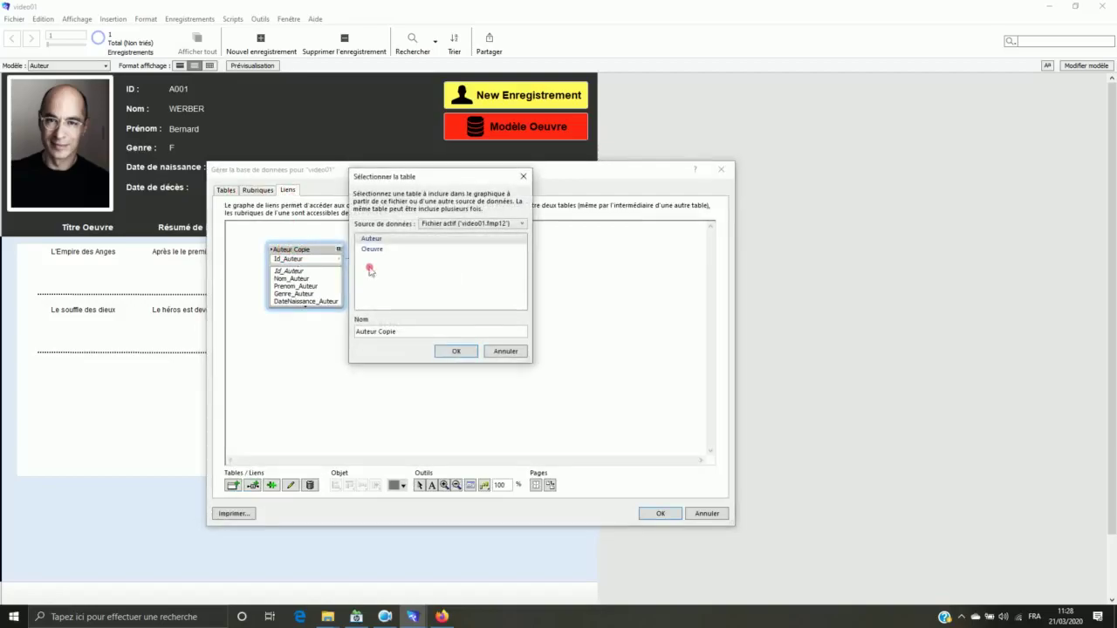
pyautogui.click(400, 242)
pyautogui.doubleClick(395, 248)
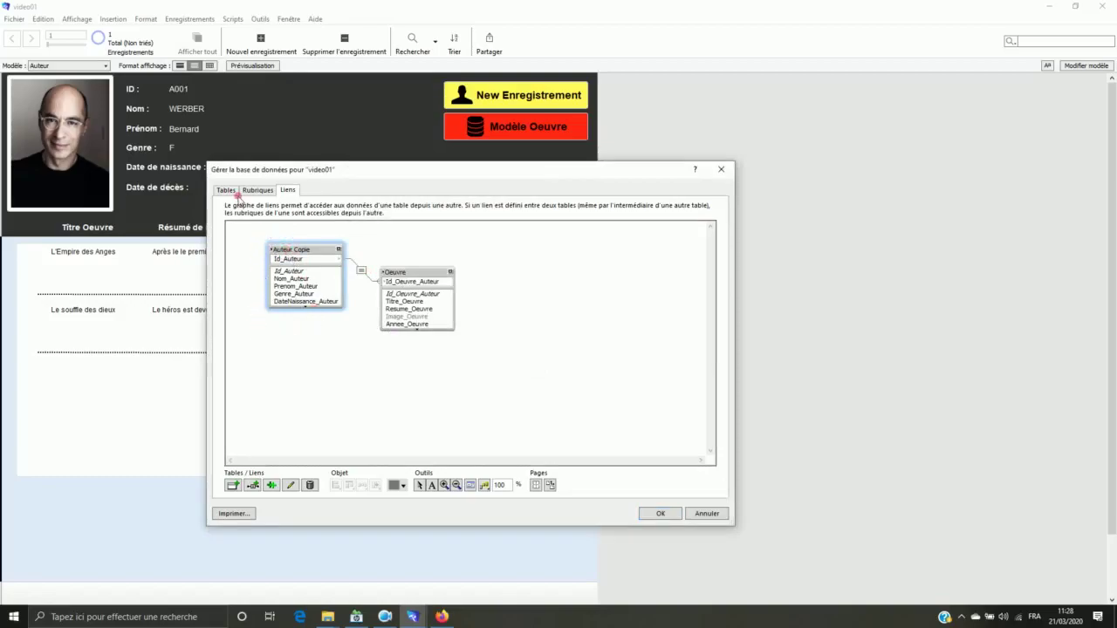
pyautogui.click(245, 190)
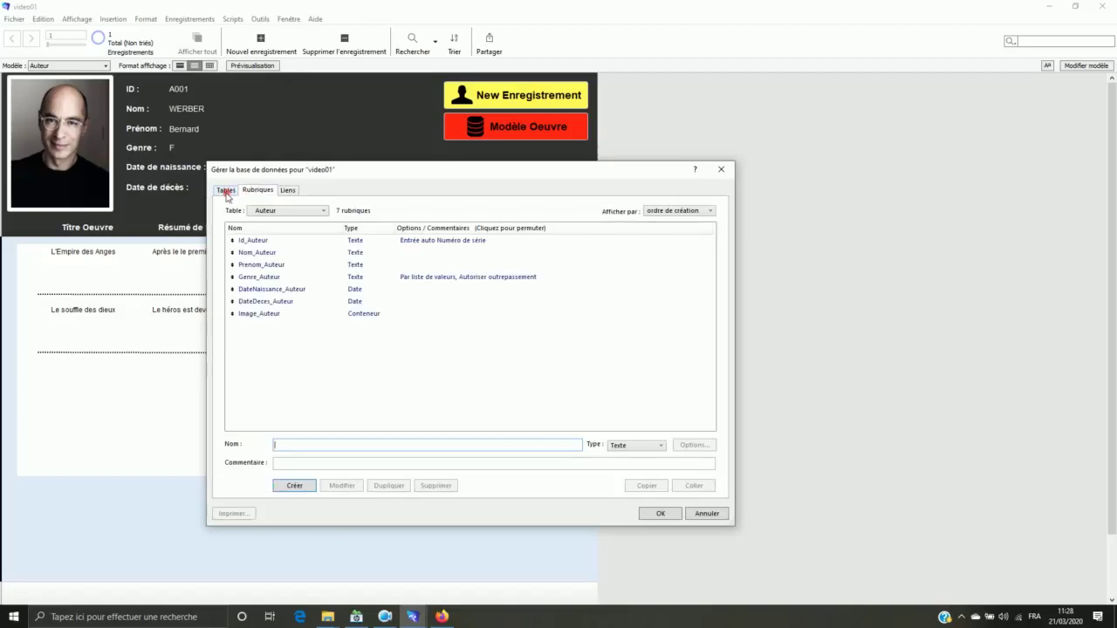
pyautogui.click(267, 210)
pyautogui.click(269, 211)
pyautogui.click(226, 190)
pyautogui.click(287, 189)
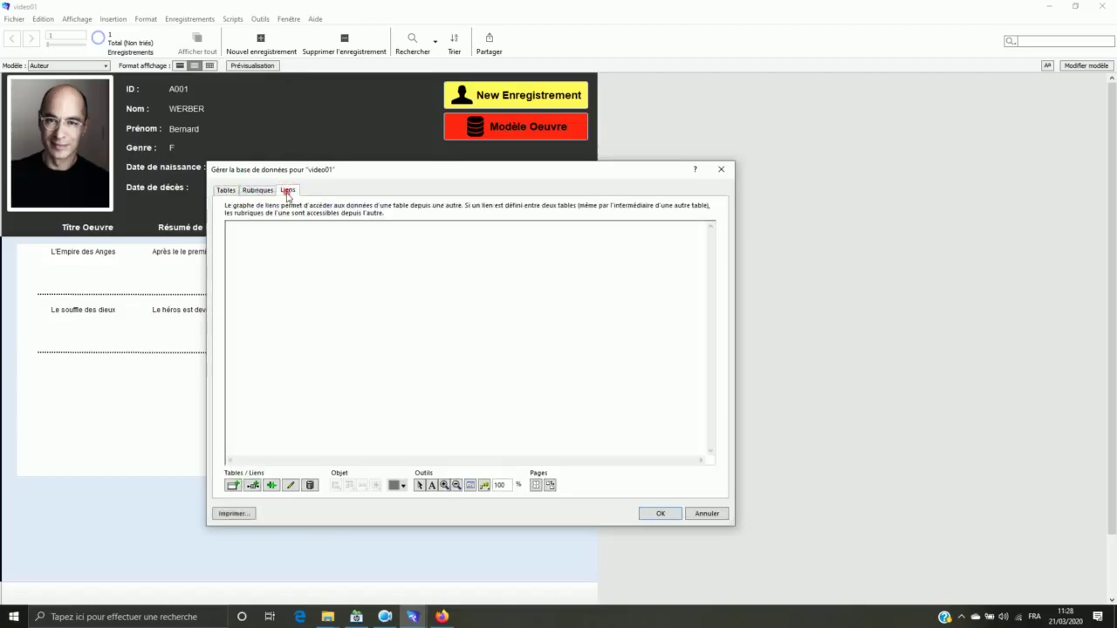
# Move the Auteur Copie occurrence lower in the relationship graph, rename it Auteur and save the database changes
pyautogui.moveTo(302, 249); pyautogui.dragTo(298, 325)
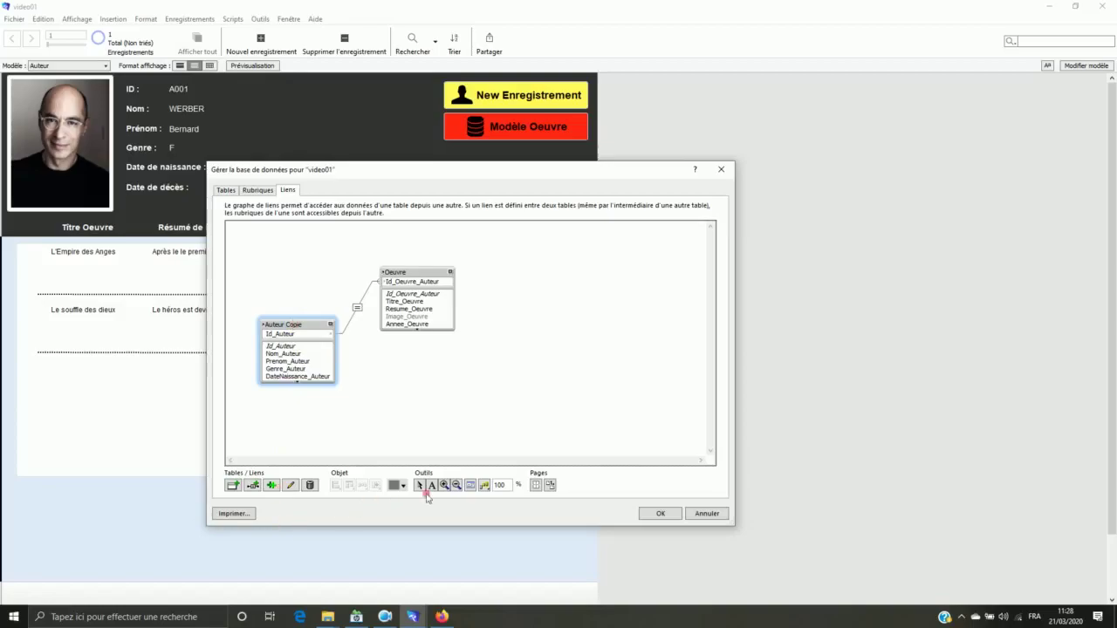
pyautogui.click(287, 486)
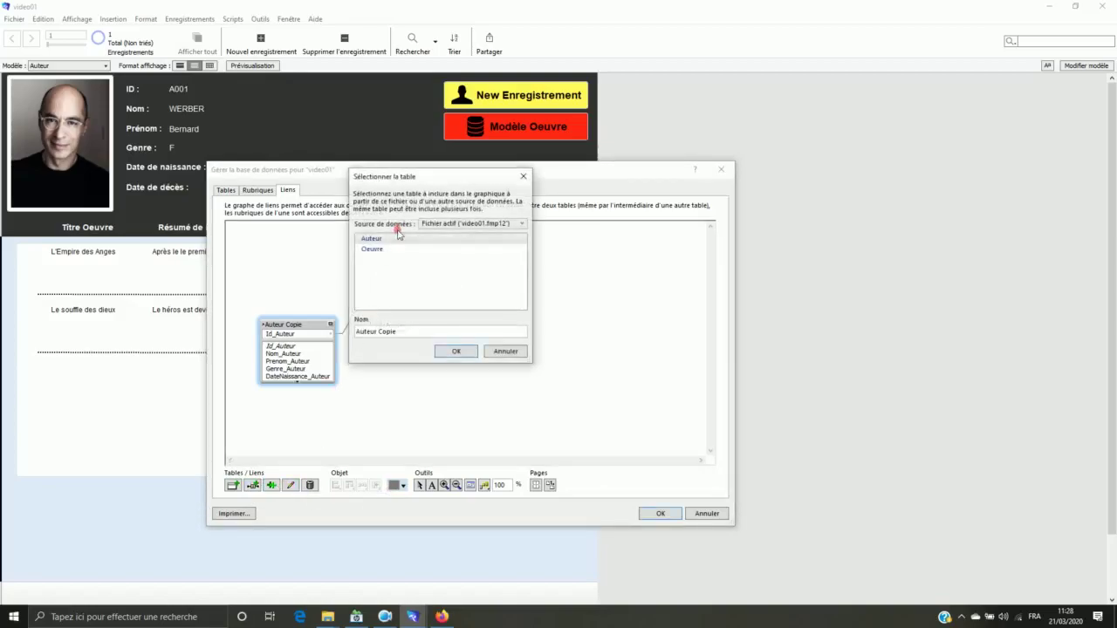
pyautogui.click(390, 335)
pyautogui.press('BackSpace')
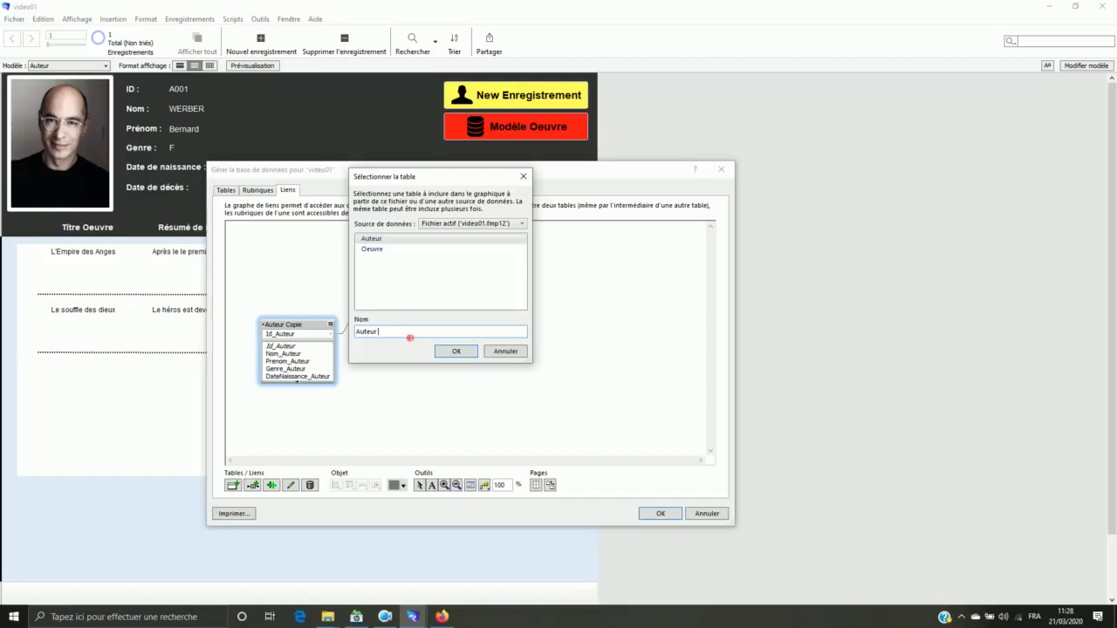
pyautogui.click(456, 351)
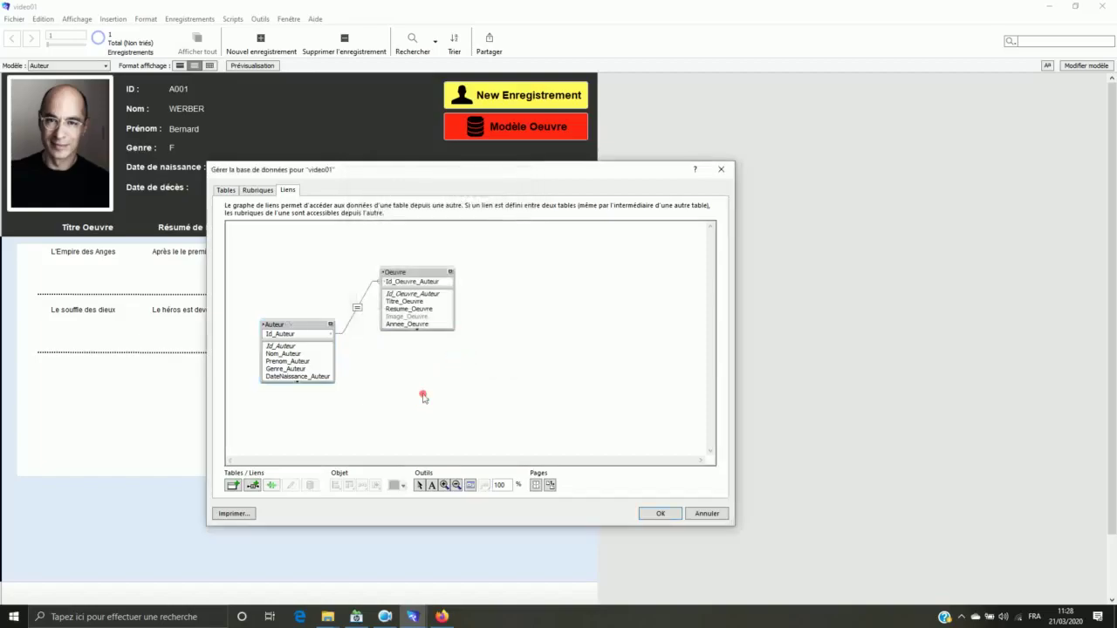
pyautogui.click(659, 513)
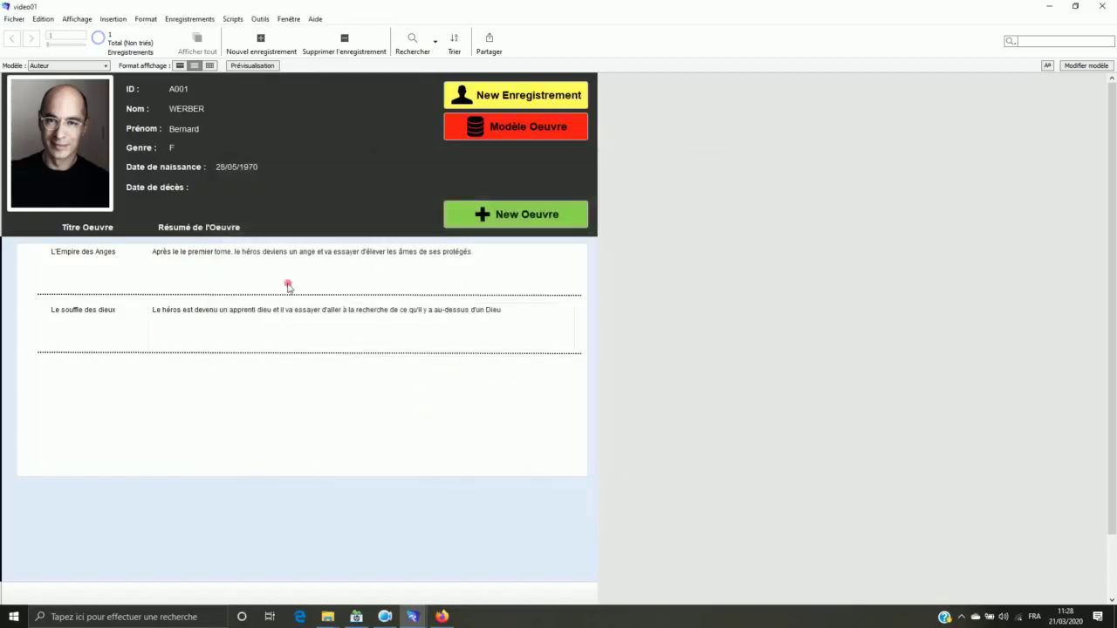
# In the New_Oeuvre script, add an Activer modèle step for the Oeuvre layout below the comment about going to that layout
pyautogui.click(418, 615)
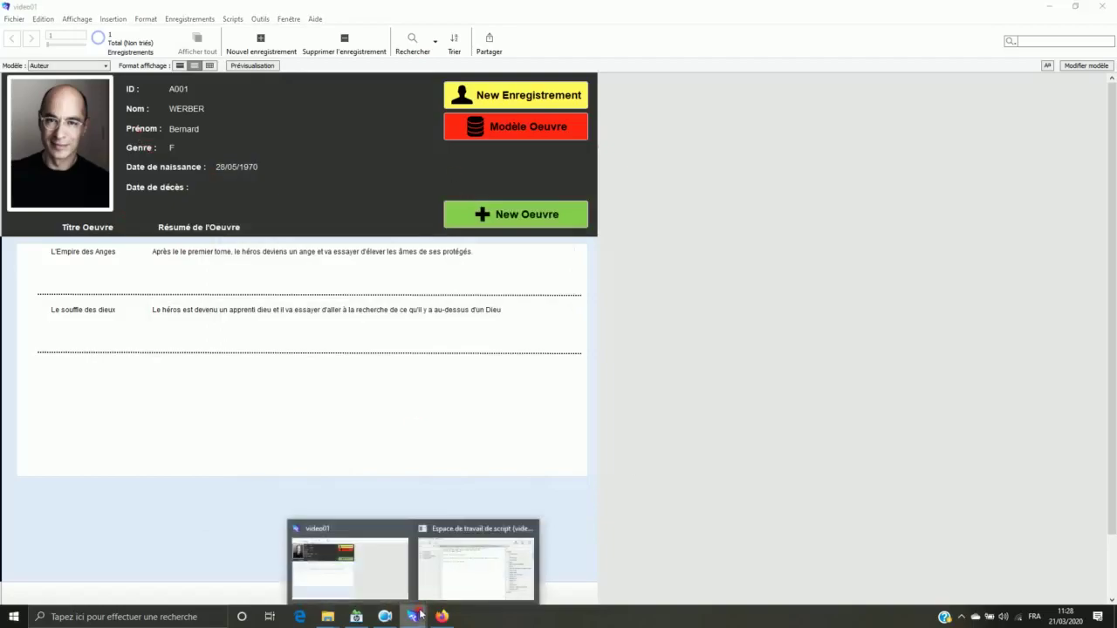
pyautogui.click(461, 548)
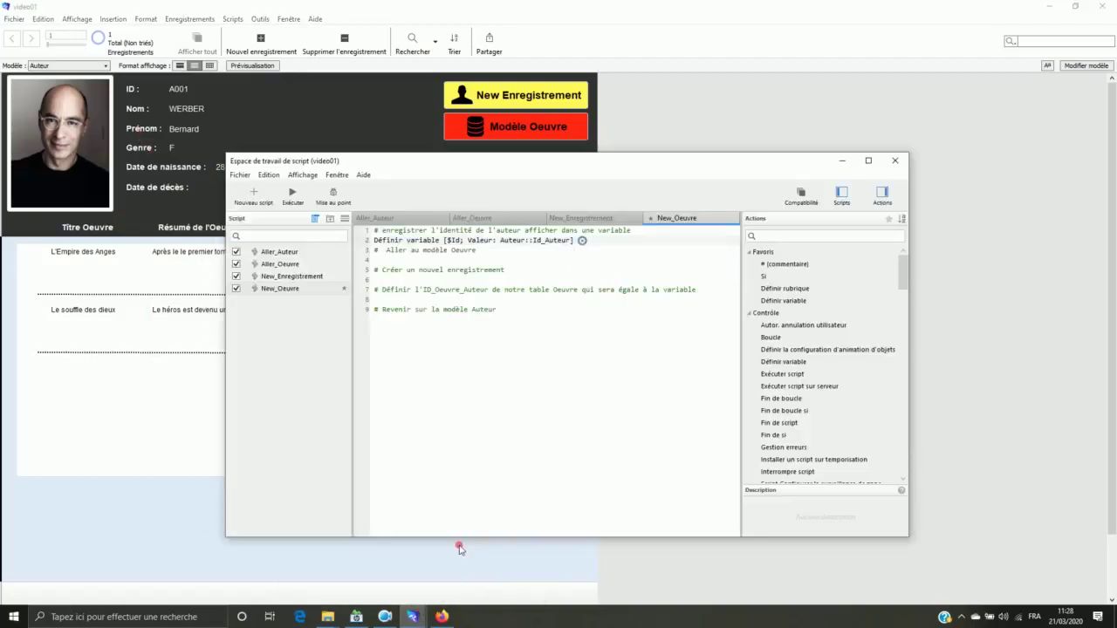
pyautogui.click(528, 251)
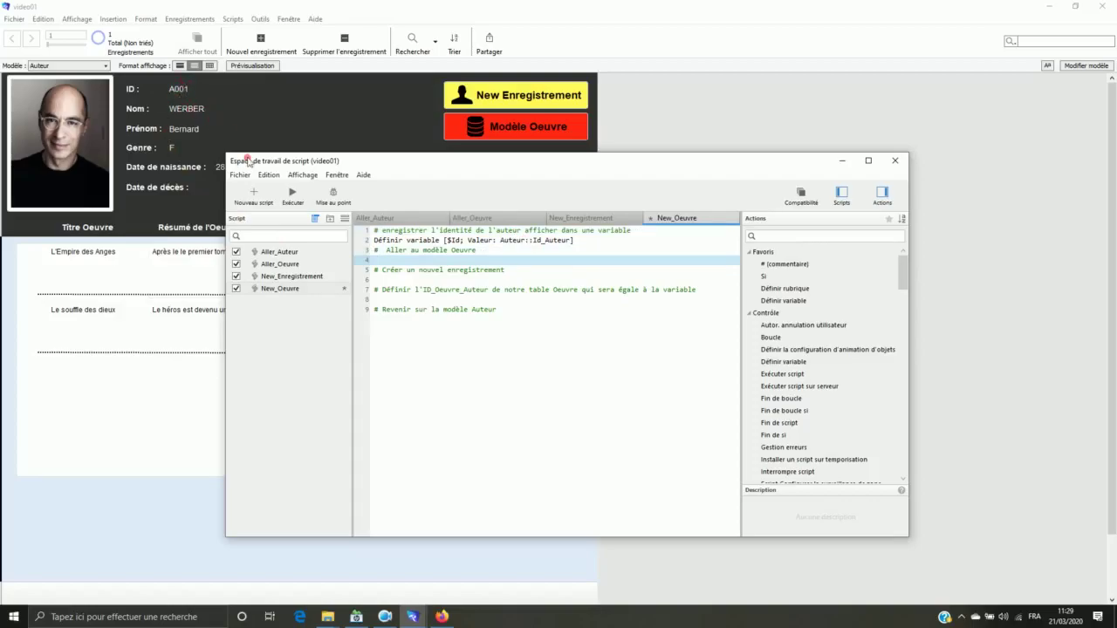
pyautogui.click(410, 261)
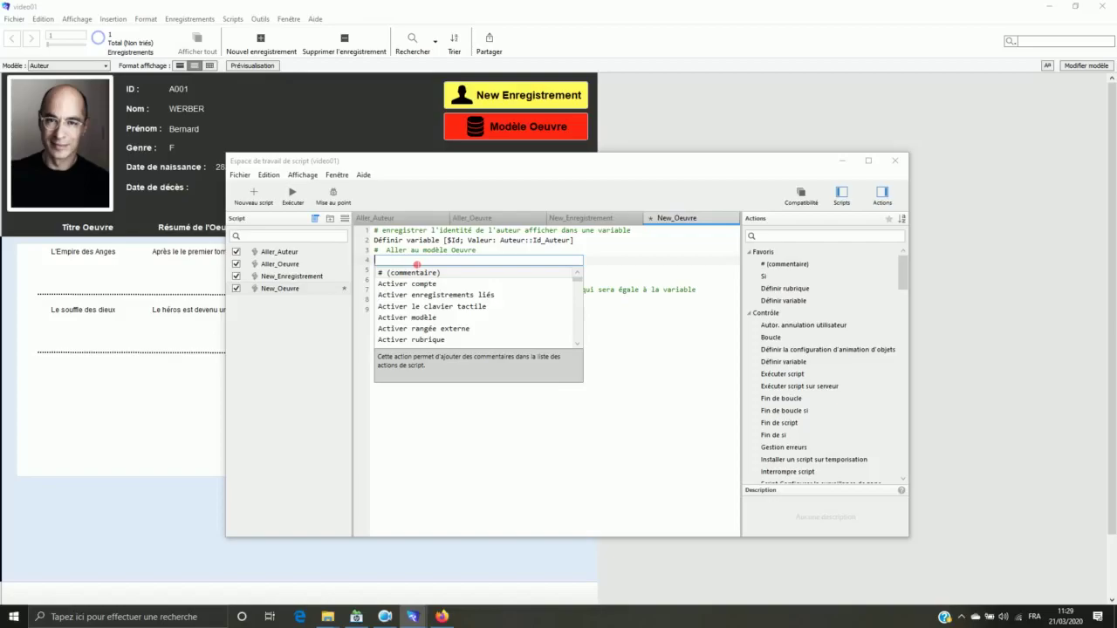
pyautogui.write('ac')
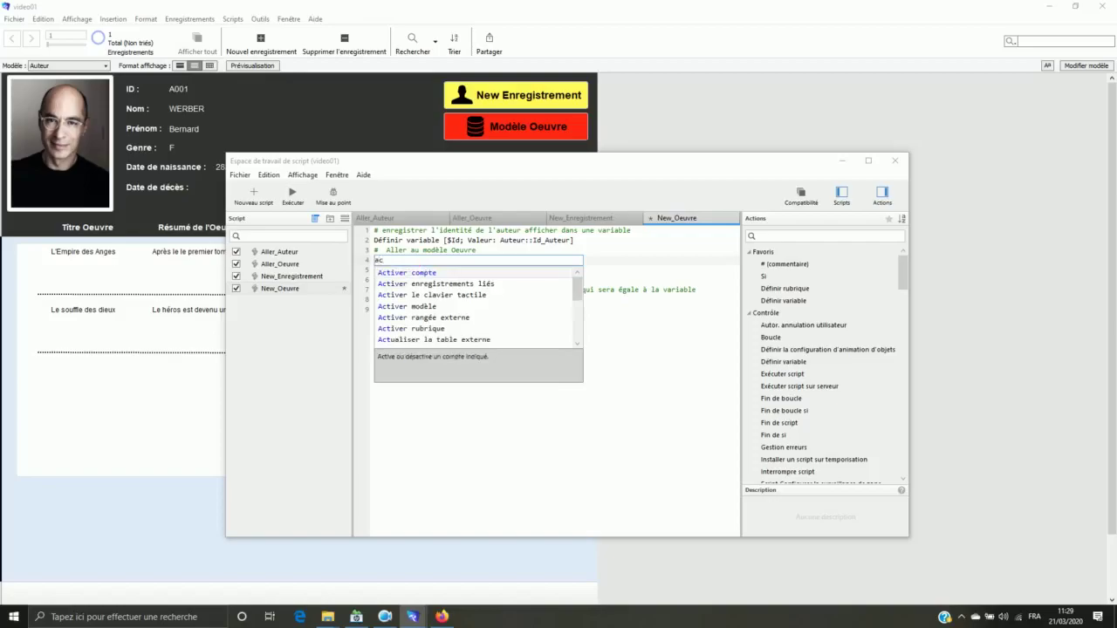
pyautogui.click(468, 308)
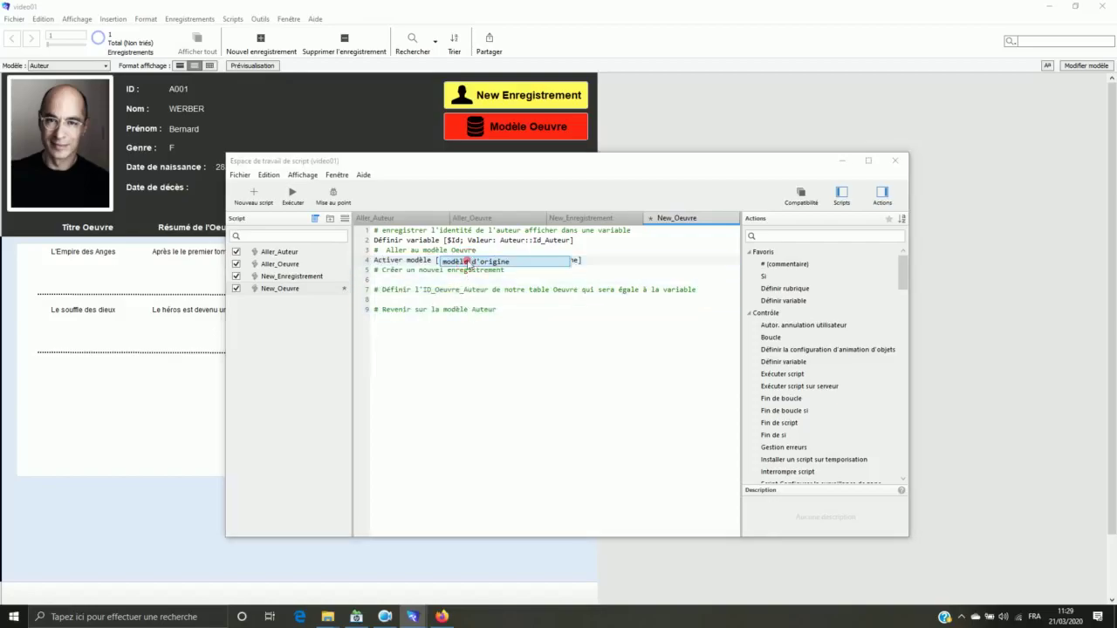
pyautogui.click(469, 260)
pyautogui.click(459, 277)
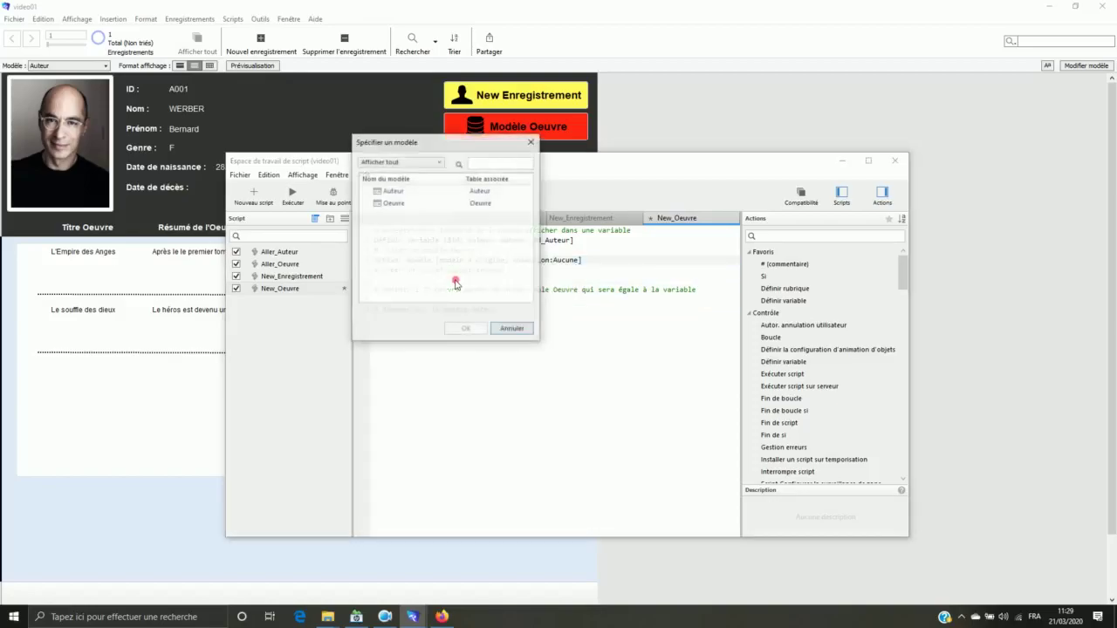
pyautogui.click(391, 203)
pyautogui.click(466, 329)
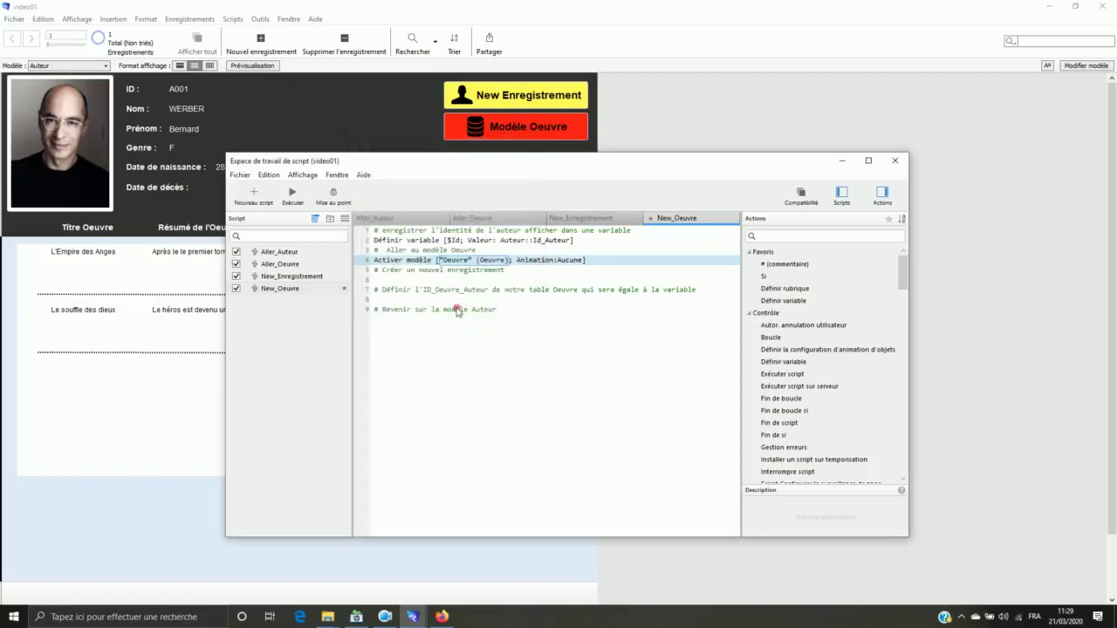
# Add a Nouvel enreg./requête step below the comment "Créer un nouvel enregistrement"
pyautogui.click(390, 274)
pyautogui.click(391, 279)
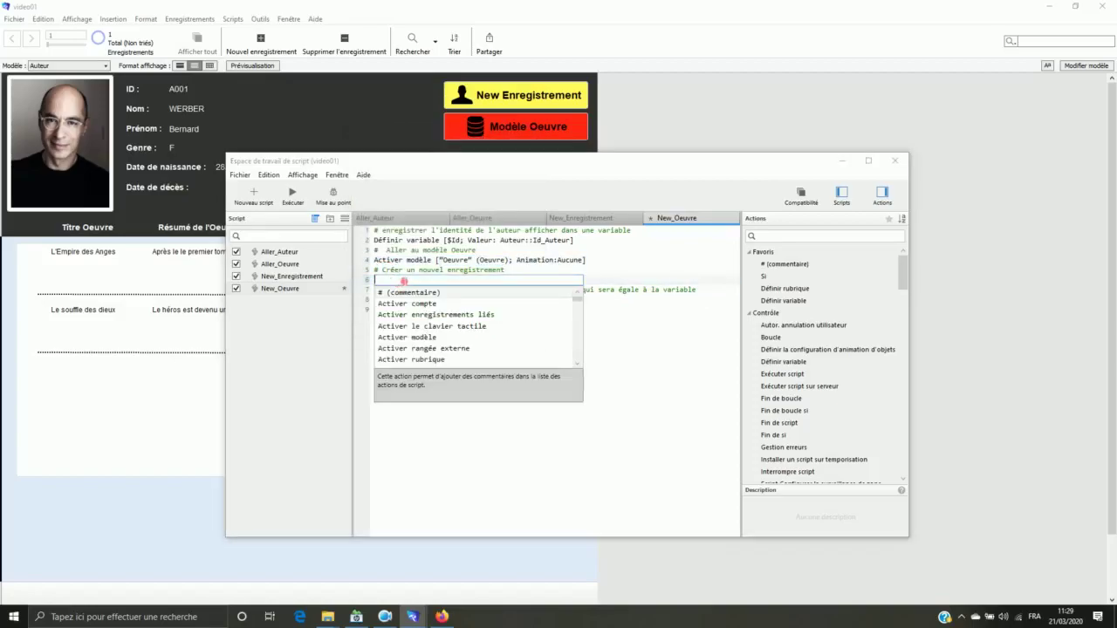
pyautogui.write('noiv')
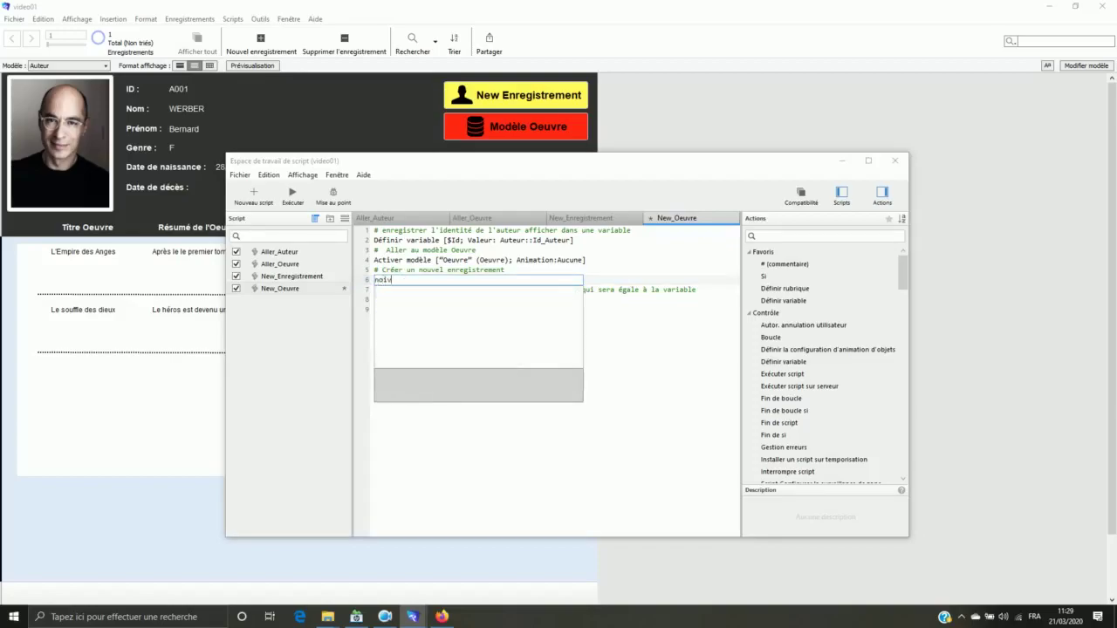
pyautogui.press('BackSpace')
pyautogui.press('BackSpace')
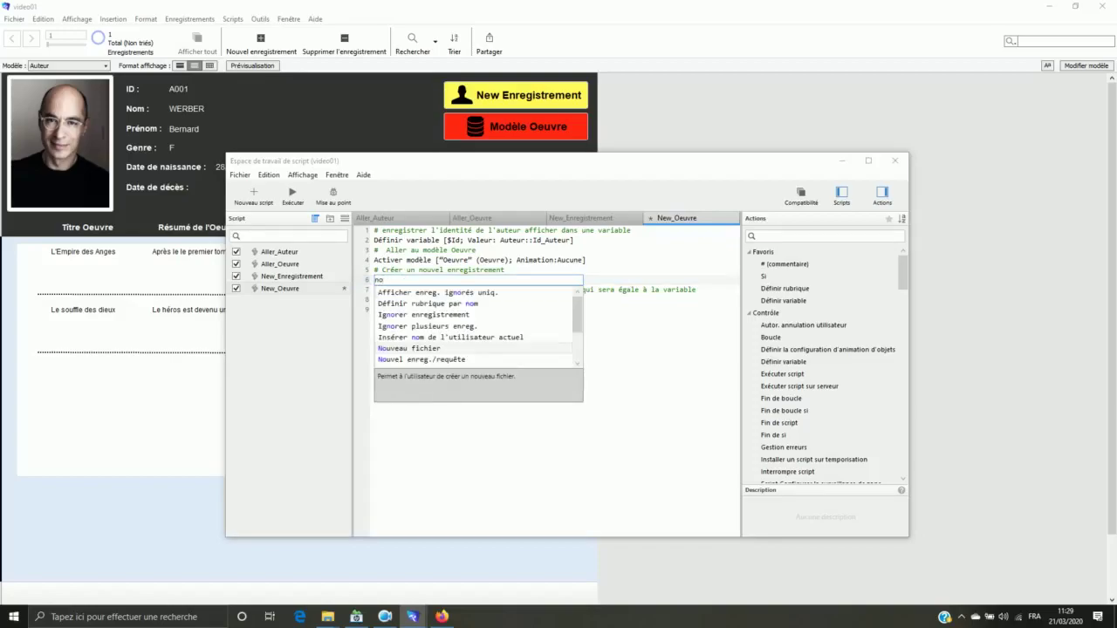
pyautogui.write('uvel')
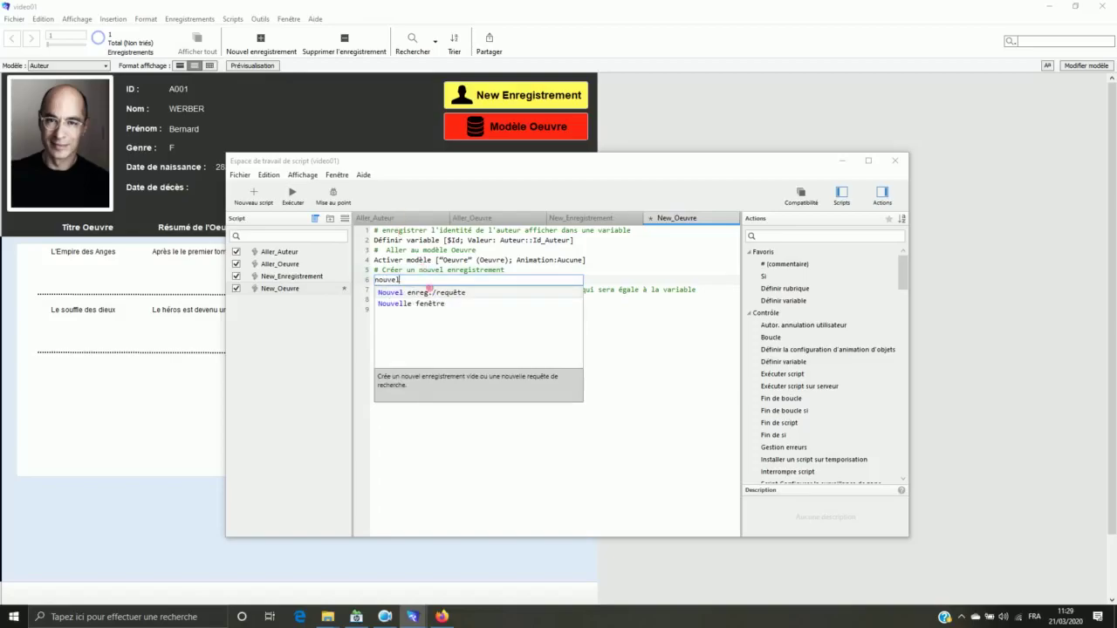
pyautogui.click(426, 292)
# Minimize the script workspace, switch to the Oeuvre layout and create a new record there
pyautogui.click(385, 301)
pyautogui.click(402, 303)
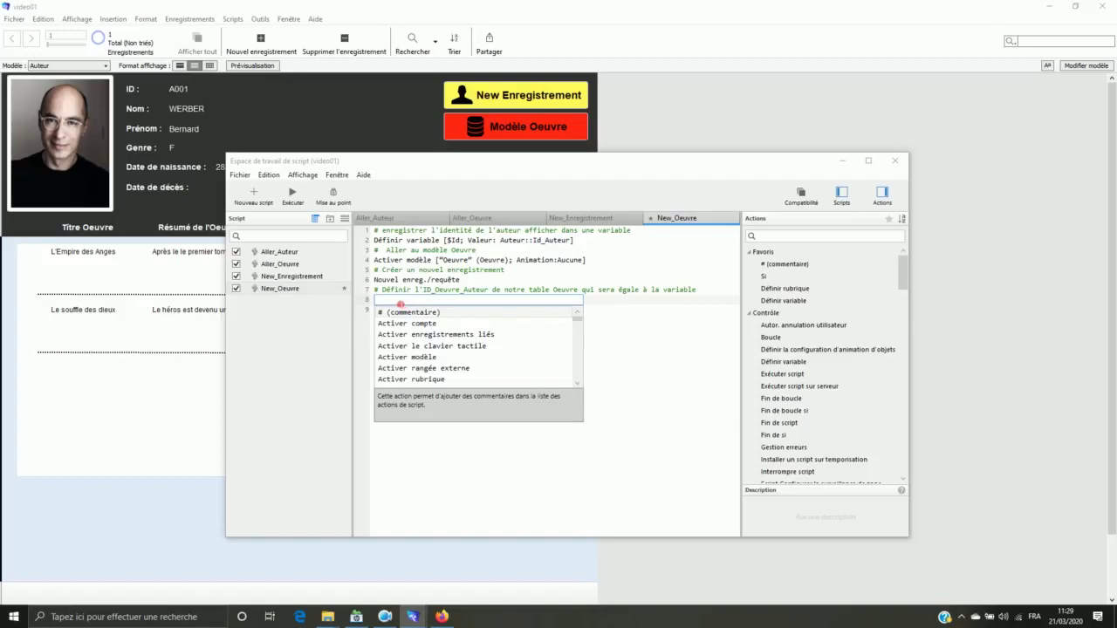
pyautogui.click(191, 387)
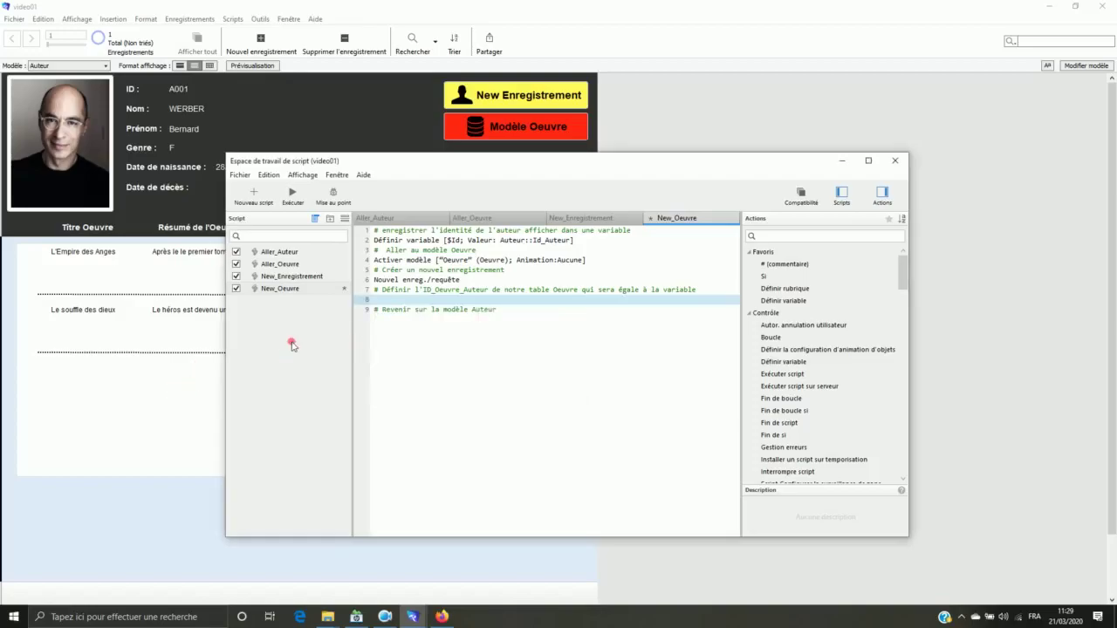
pyautogui.click(842, 161)
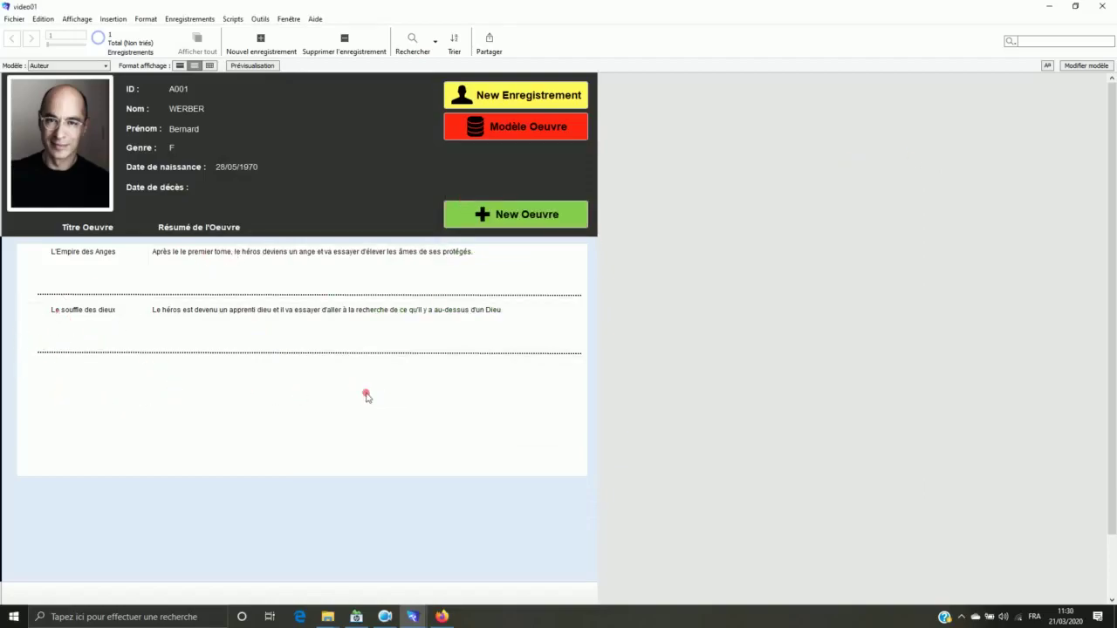
pyautogui.click(510, 132)
pyautogui.click(261, 53)
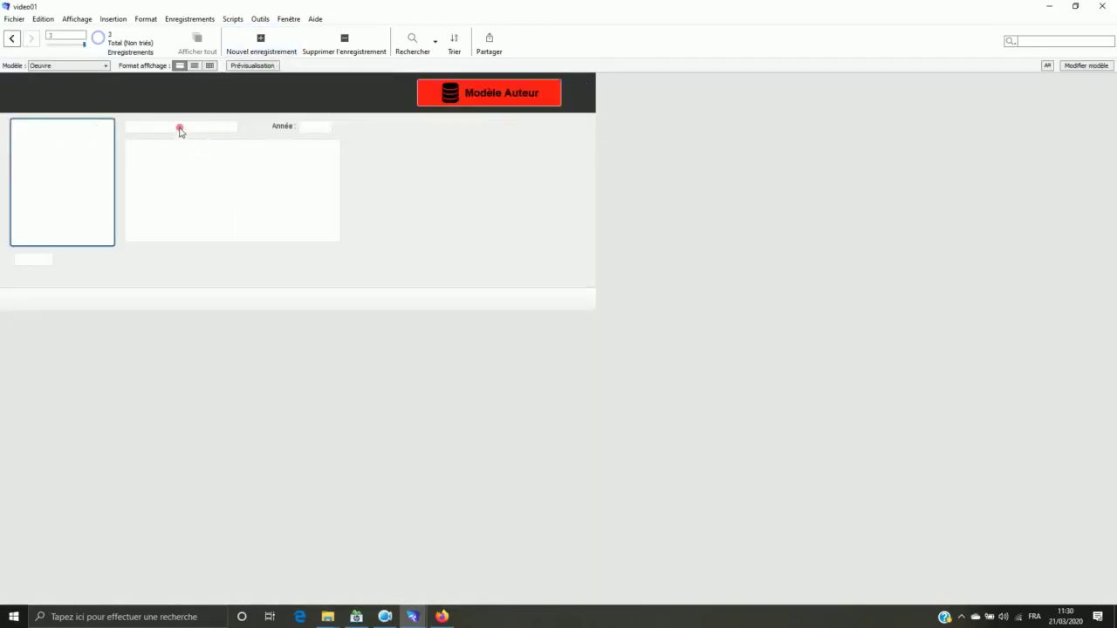
# Enter author ID A001 in the new work record and return to the Auteur layout to check the linked row
pyautogui.click(45, 259)
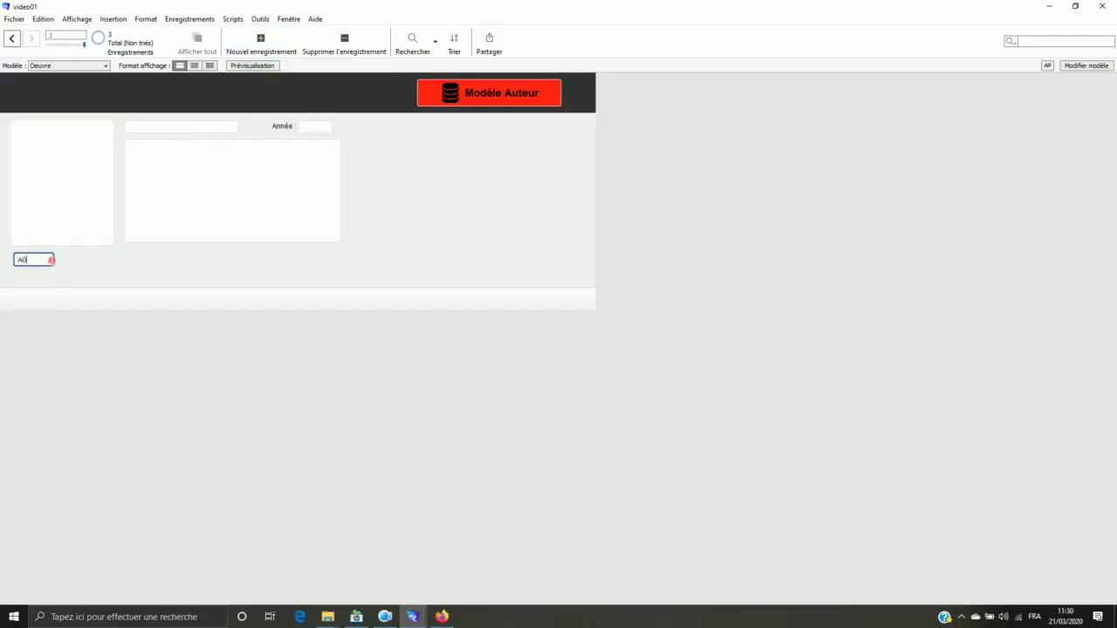
pyautogui.click(115, 271)
pyautogui.click(480, 98)
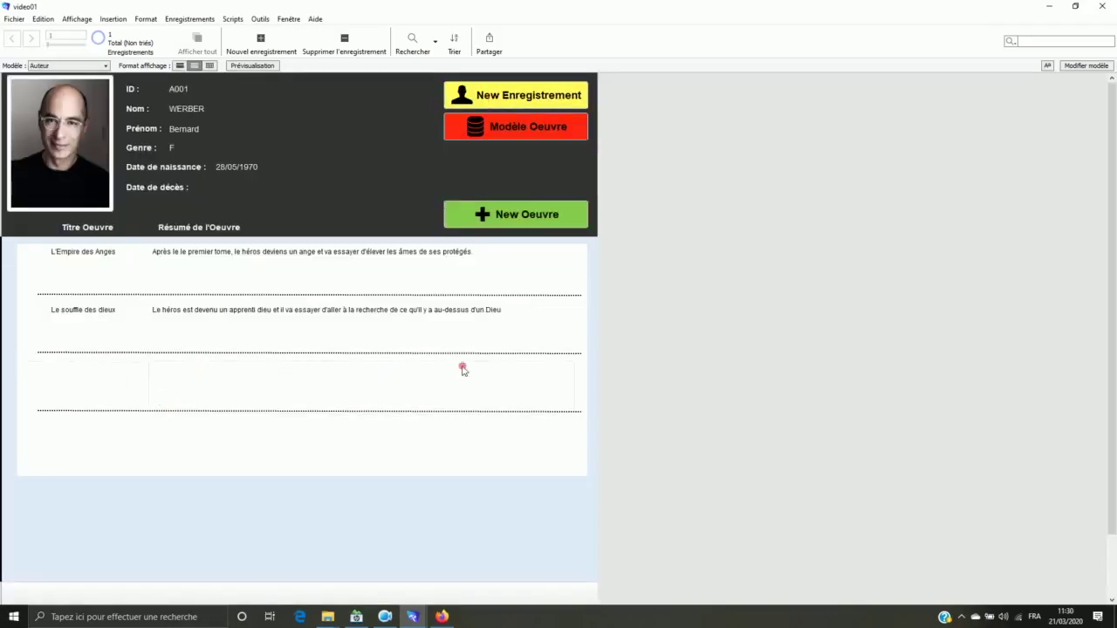
pyautogui.click(352, 398)
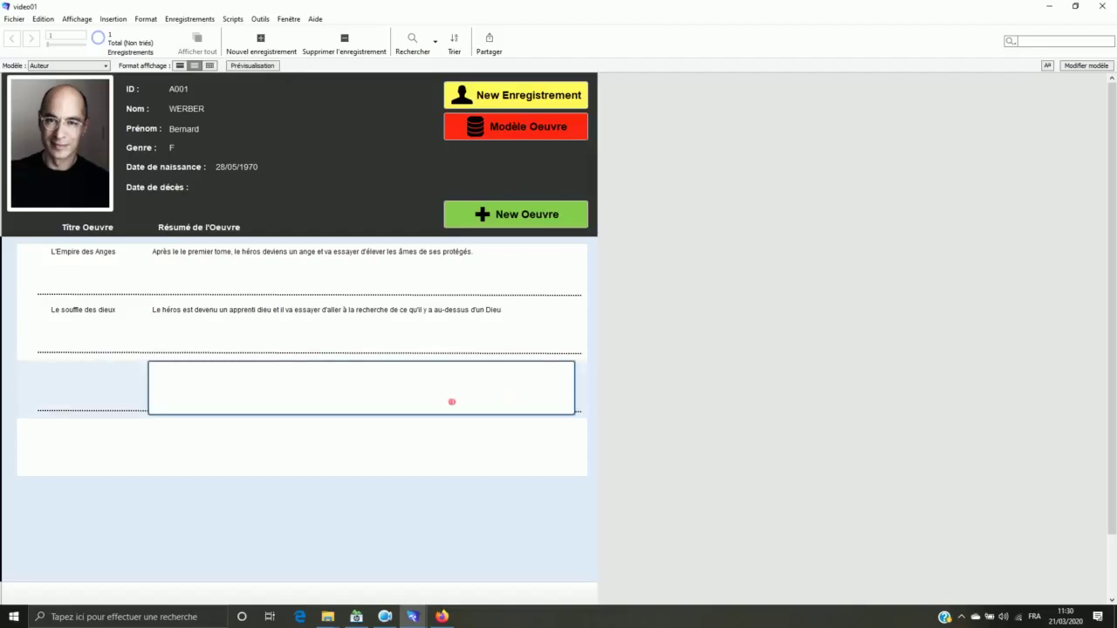
pyautogui.click(76, 399)
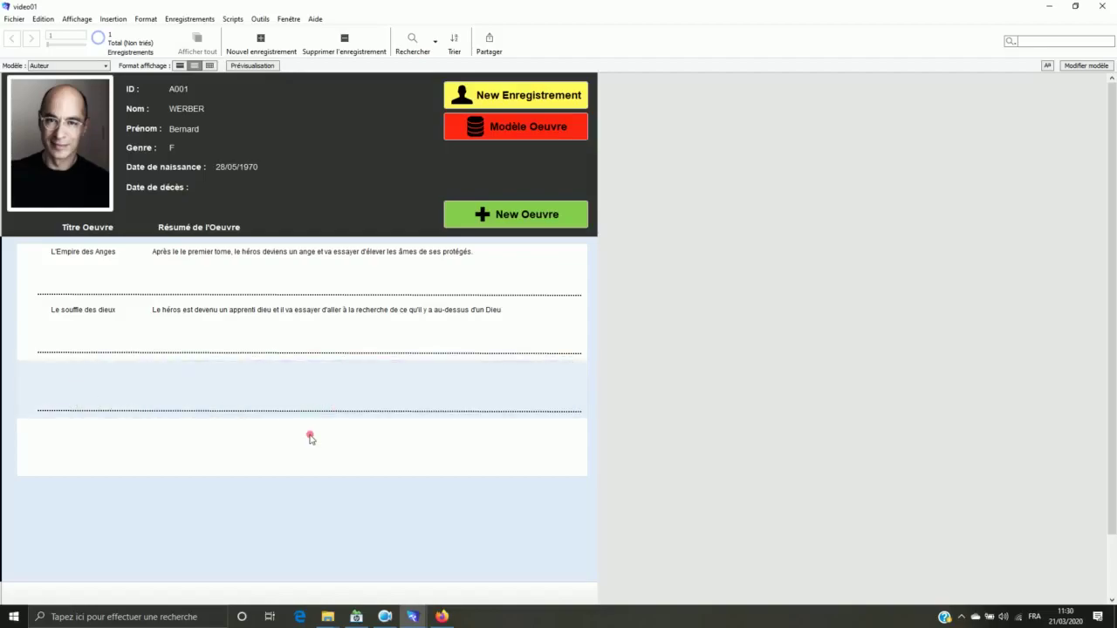
# Reopen the New_Oeuvre script and add a Définir rubrique step on line 8 targeting Oeuvre::Id_Oeuvre_Auteur
pyautogui.hotkey('ctrl', 'shift', 's')
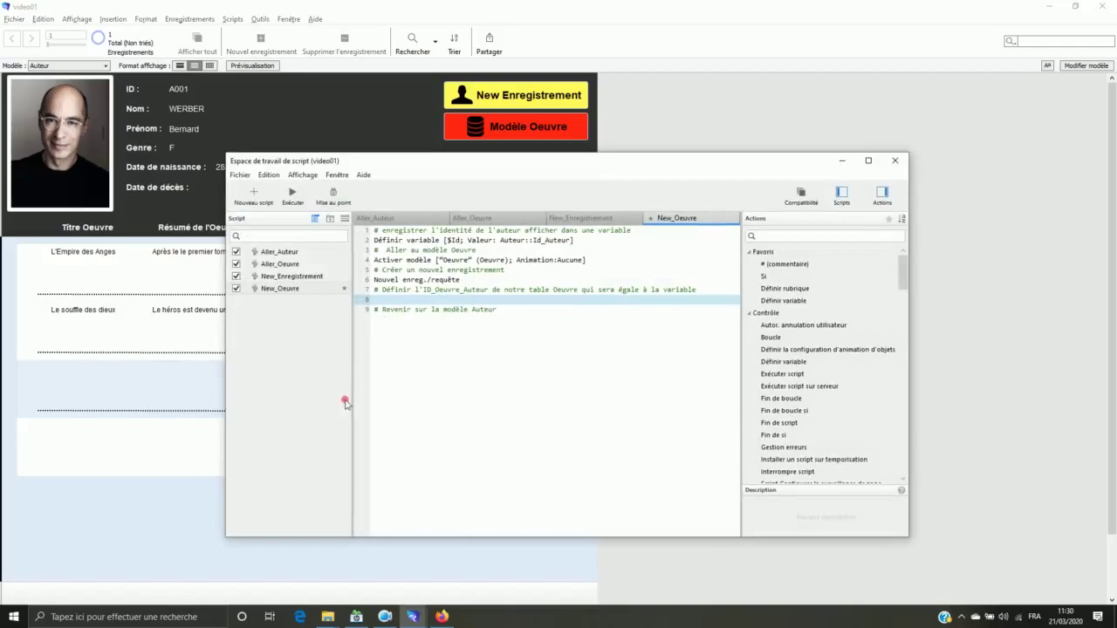
pyautogui.click(391, 301)
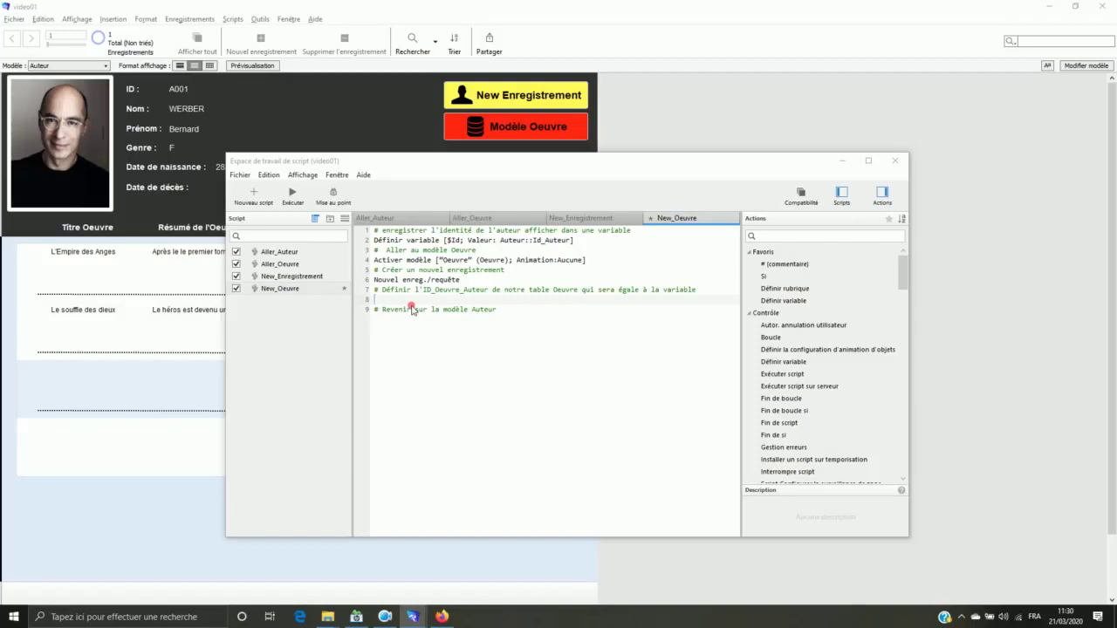
pyautogui.write('définir')
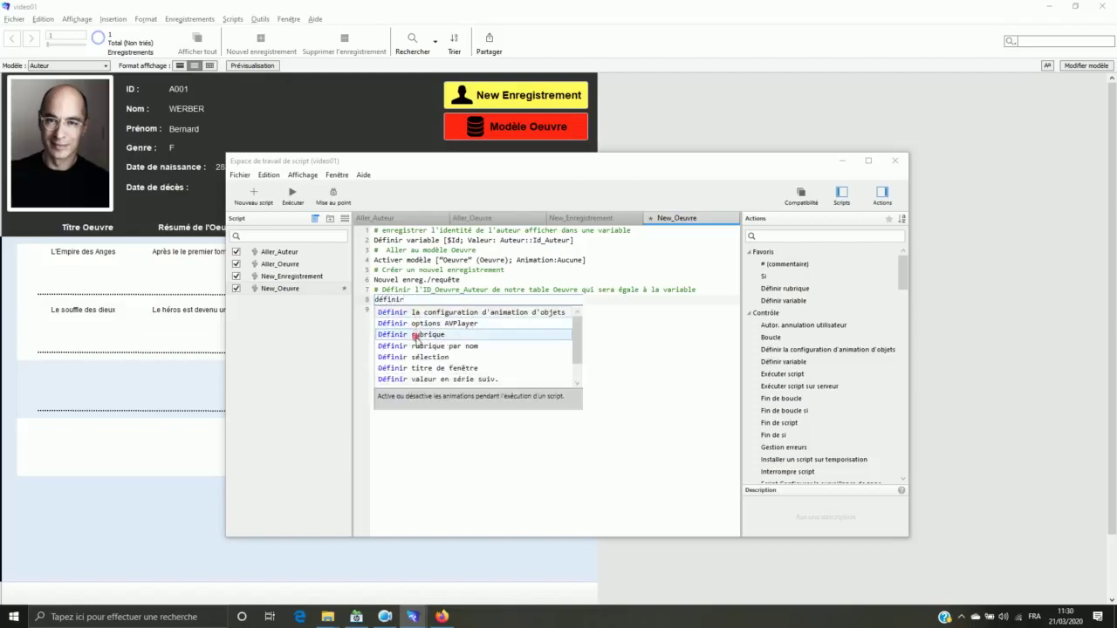
pyautogui.click(418, 336)
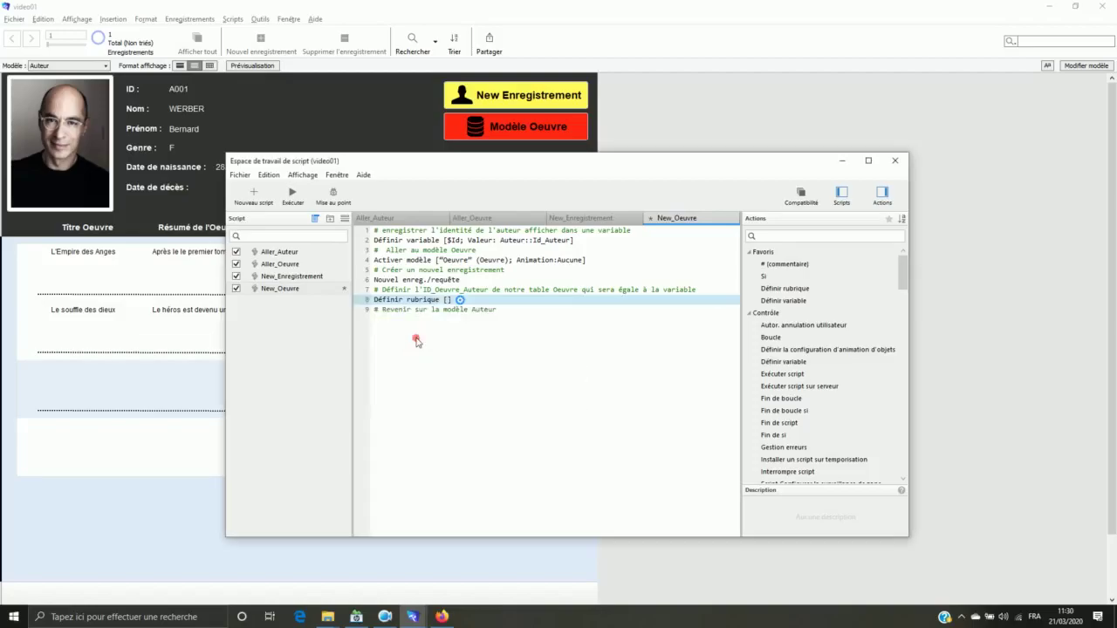
pyautogui.click(458, 299)
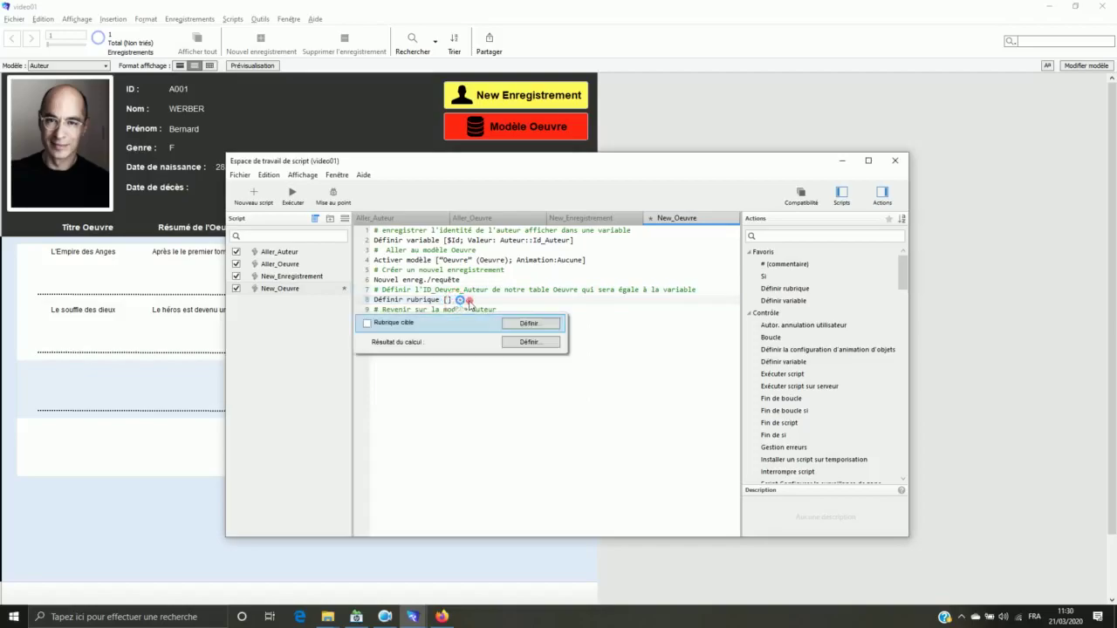
pyautogui.click(530, 324)
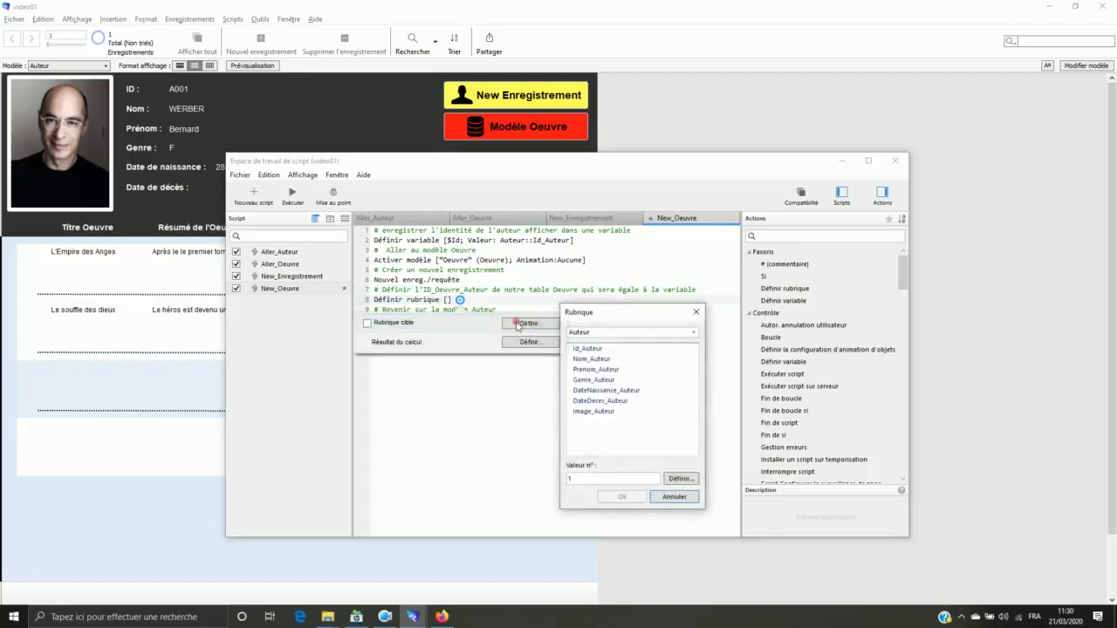
pyautogui.click(604, 332)
pyautogui.click(599, 356)
pyautogui.doubleClick(598, 348)
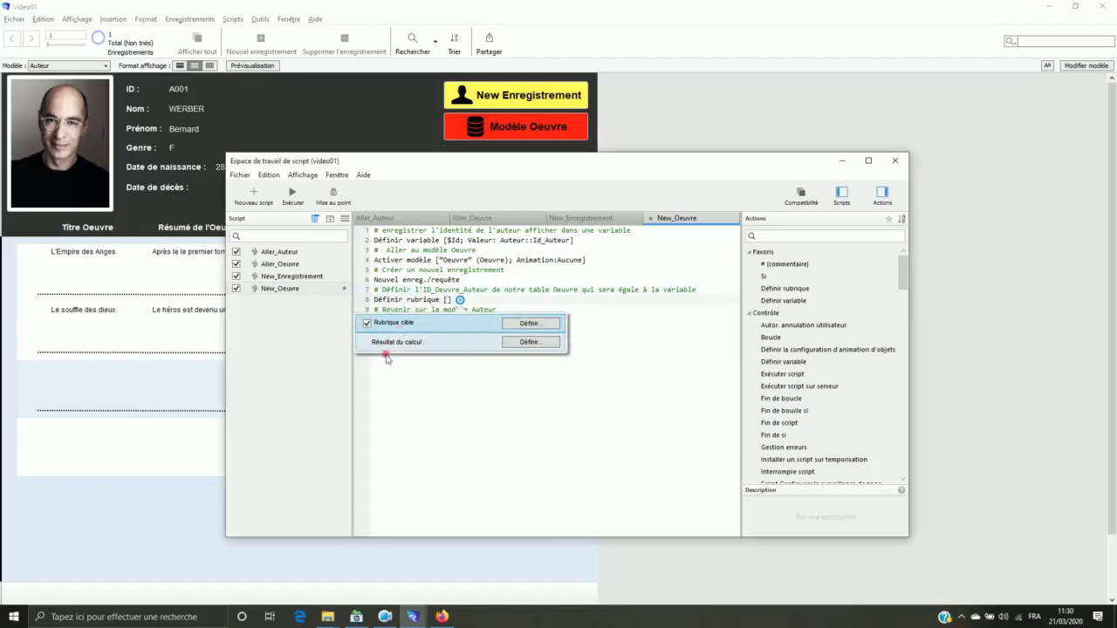
# Set the calculated result of the Définir rubrique step to the variable $Id
pyautogui.click(530, 341)
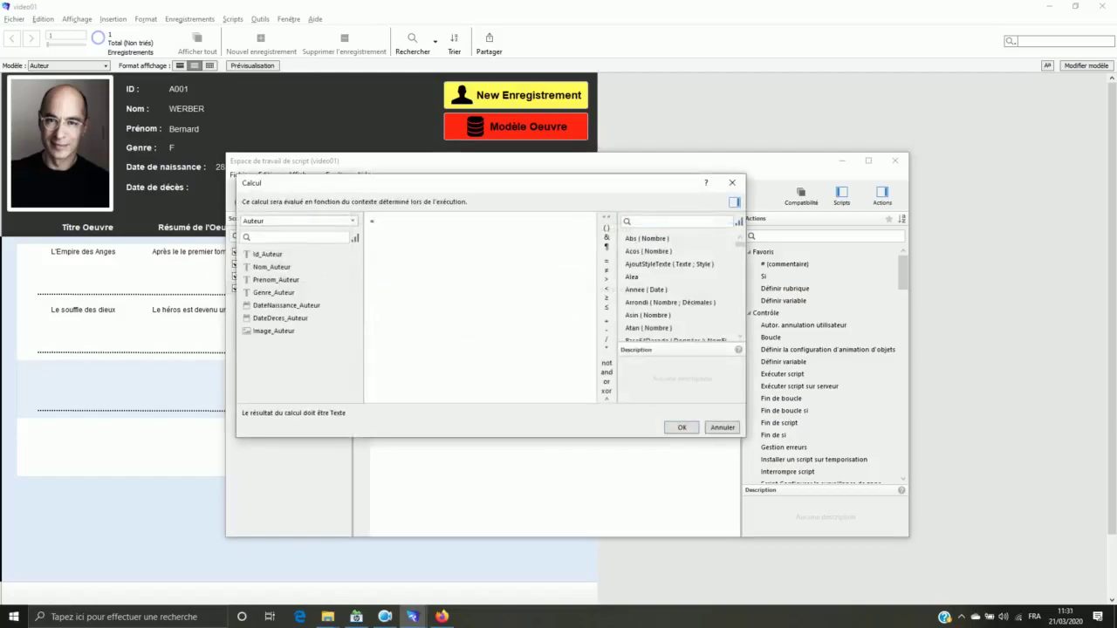
pyautogui.click(379, 225)
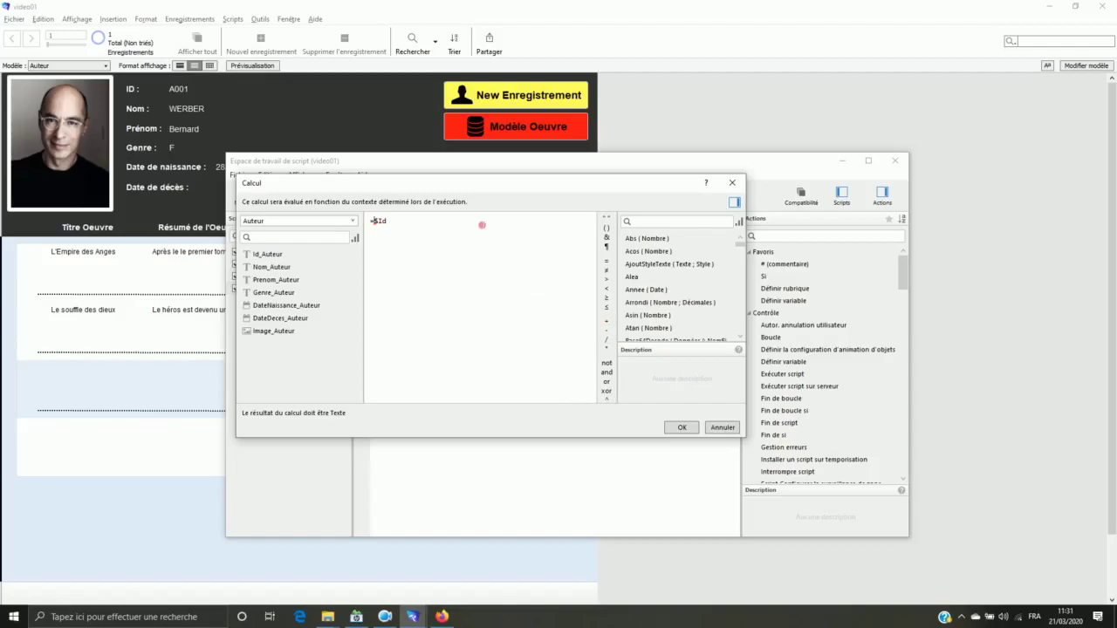
pyautogui.press('BackSpace')
pyautogui.click(689, 429)
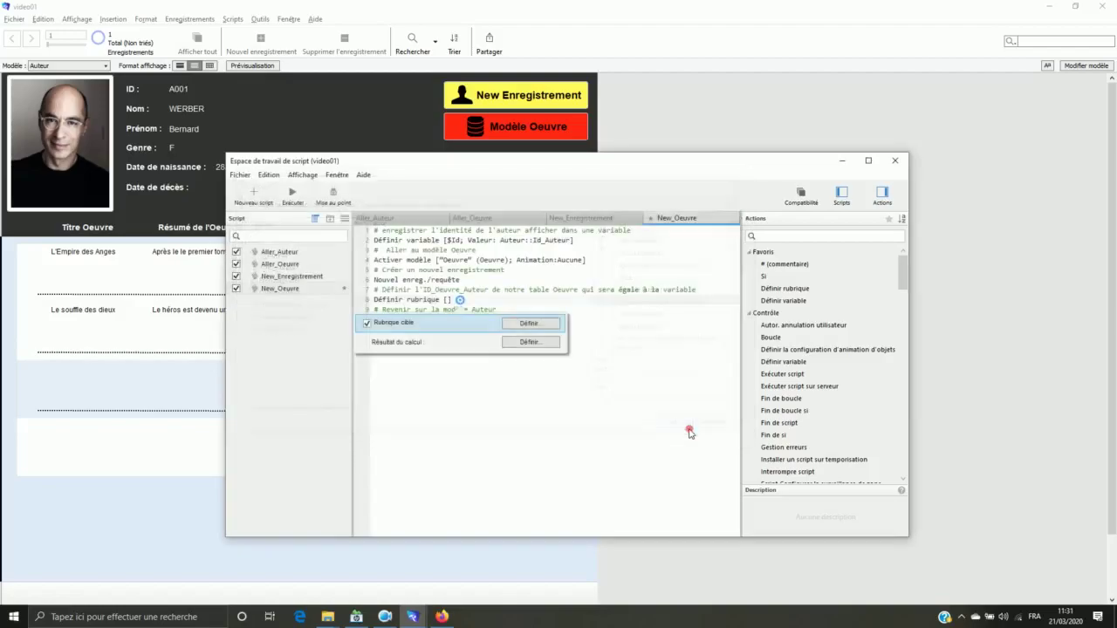
pyautogui.click(555, 406)
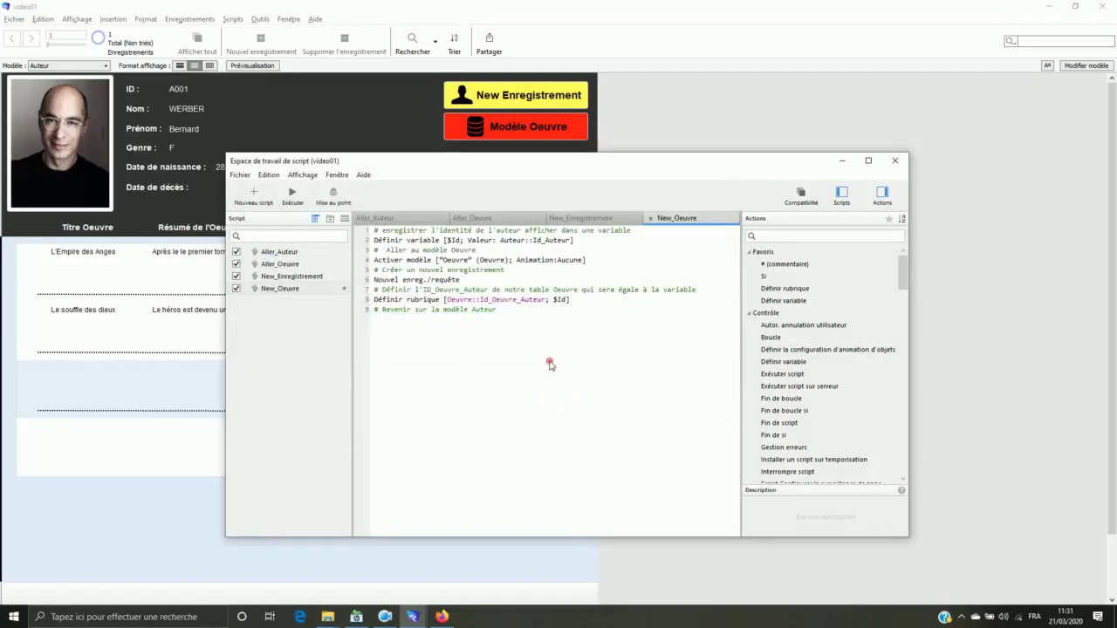
# Add an Activer modèle step for the Auteur layout below the comment "Revenir sur la modèle Auteur"
pyautogui.click(395, 322)
pyautogui.write('Activer')
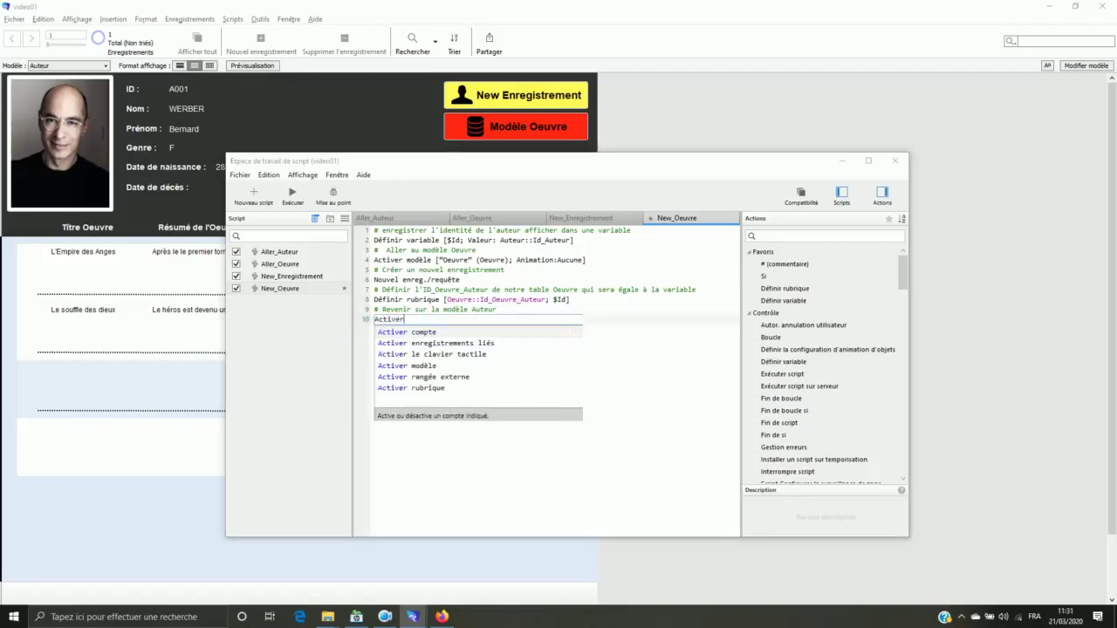
pyautogui.click(416, 366)
pyautogui.click(490, 327)
pyautogui.click(460, 336)
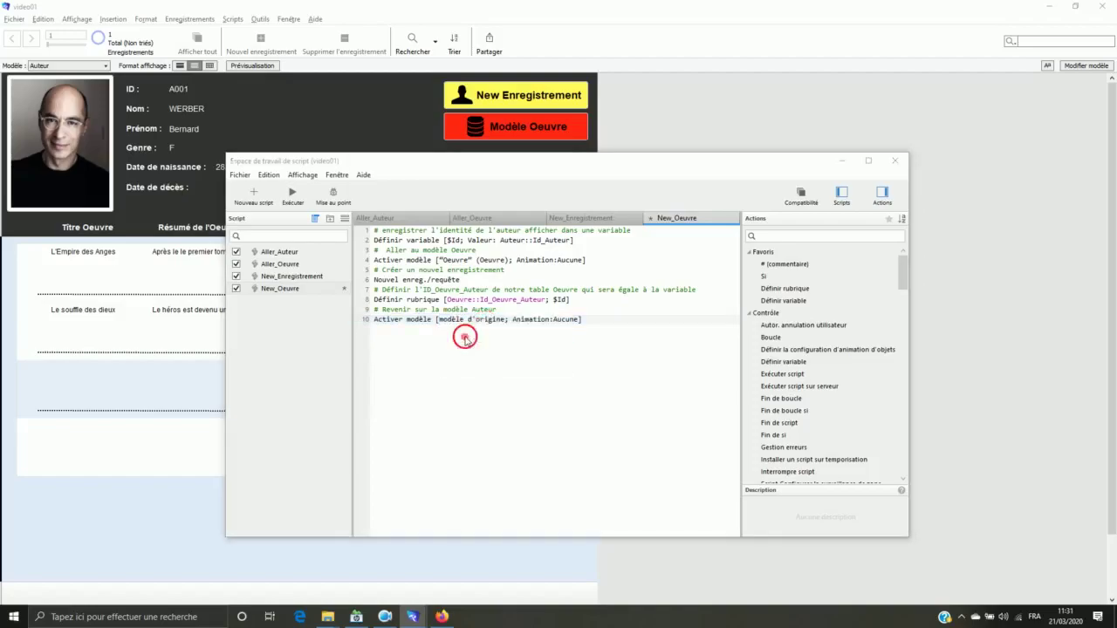
pyautogui.doubleClick(406, 192)
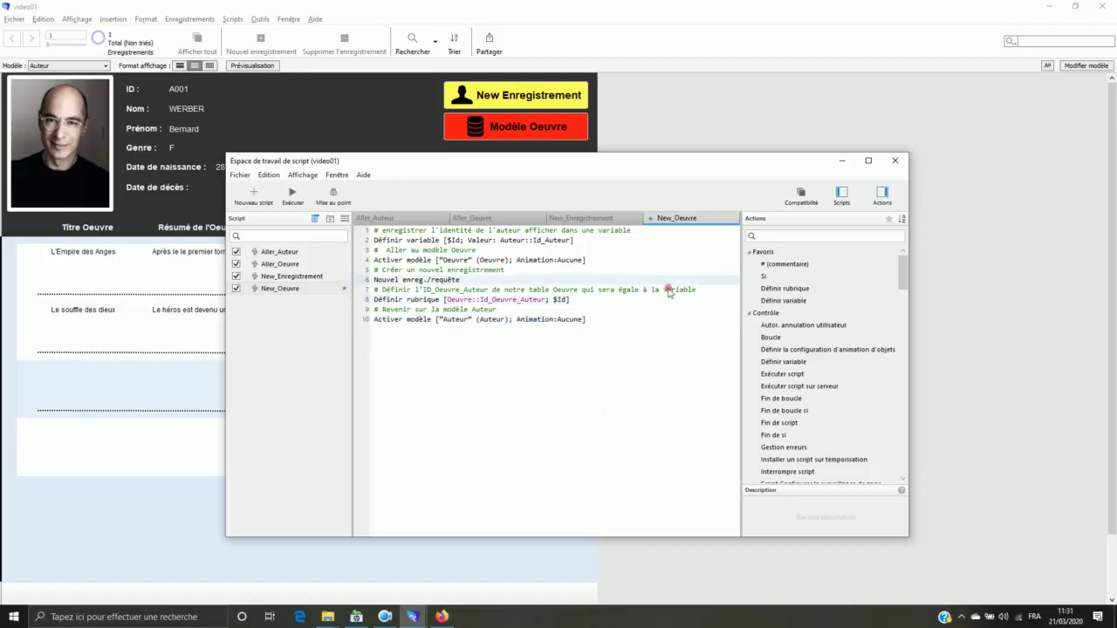
# Save the New_Oeuvre script and close the script workspace
pyautogui.rightClick(284, 291)
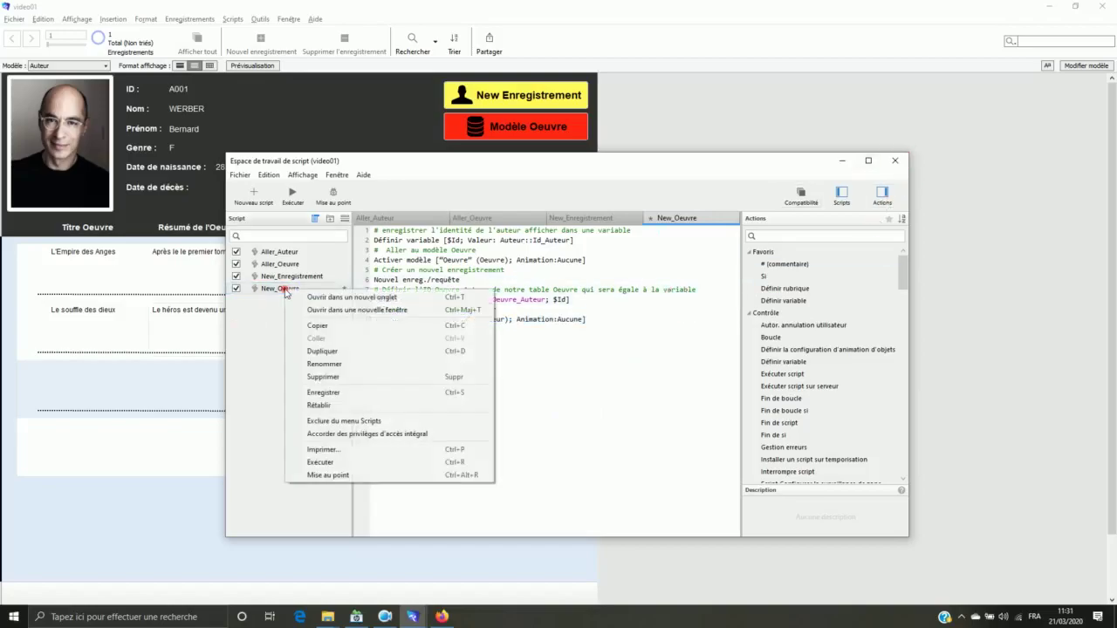
pyautogui.click(322, 395)
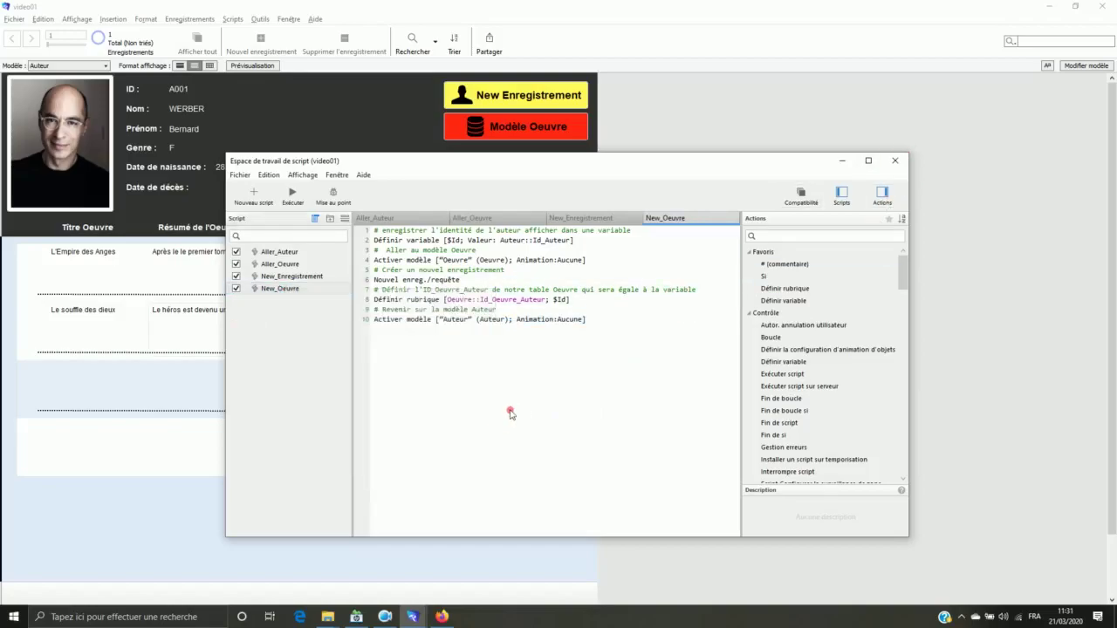
pyautogui.click(895, 161)
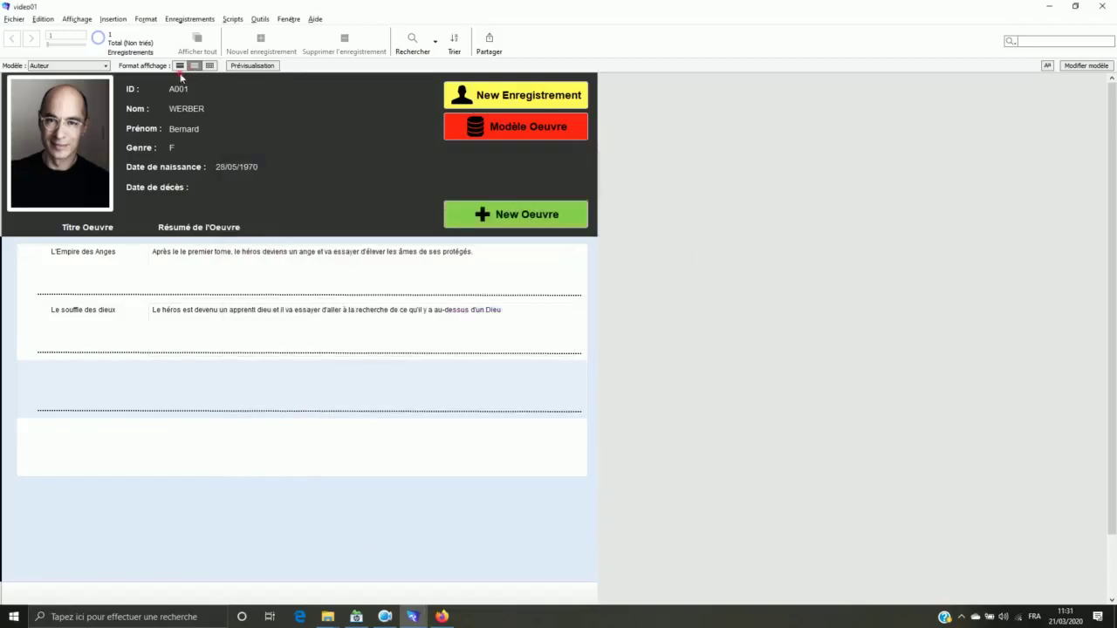
# Delete the blank work record in the Oeuvre layout and return to the Auteur layout
pyautogui.click(105, 65)
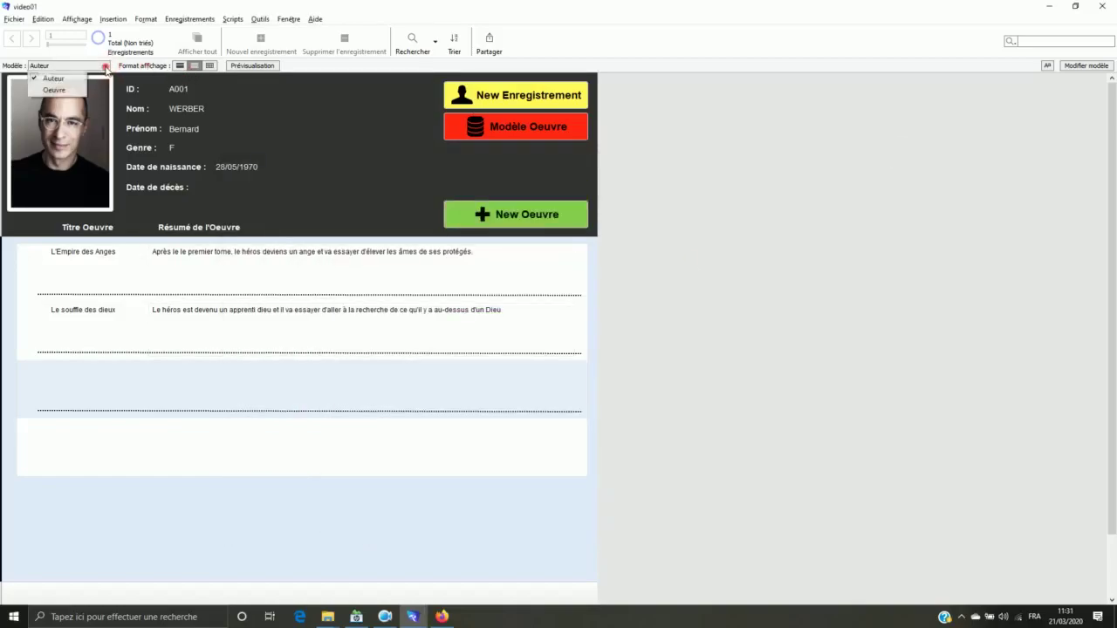
pyautogui.click(54, 90)
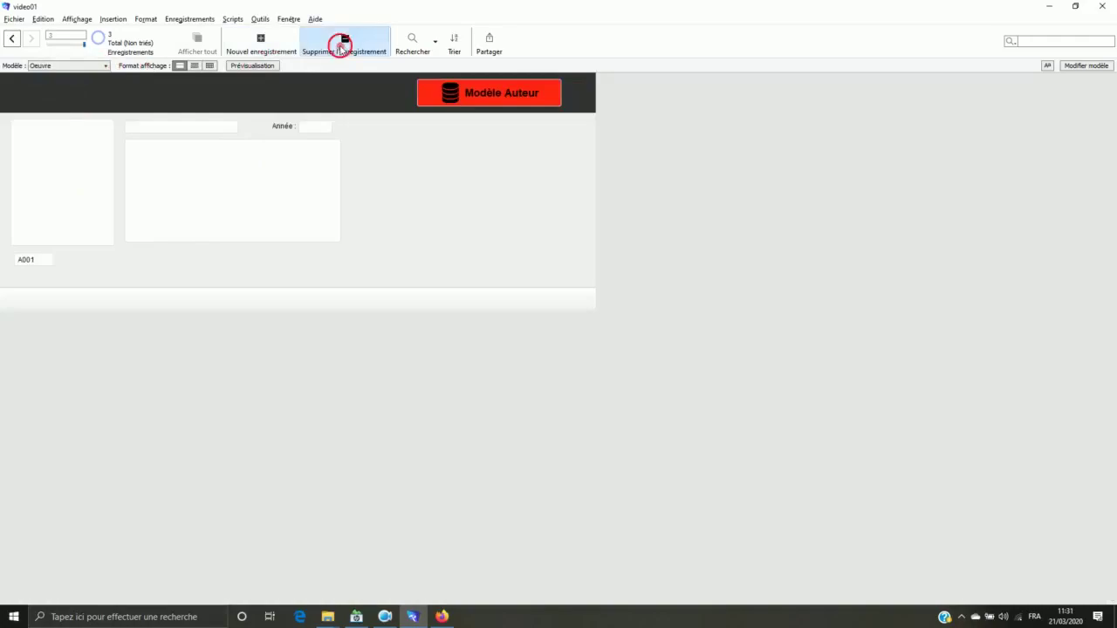
pyautogui.click(341, 45)
pyautogui.click(599, 347)
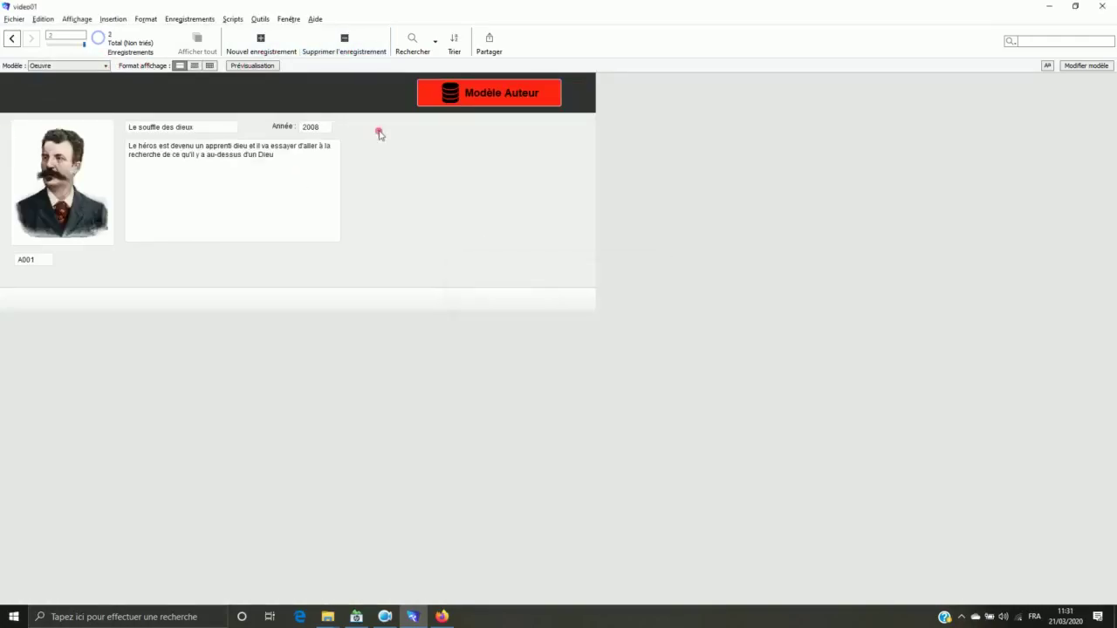
pyautogui.click(473, 93)
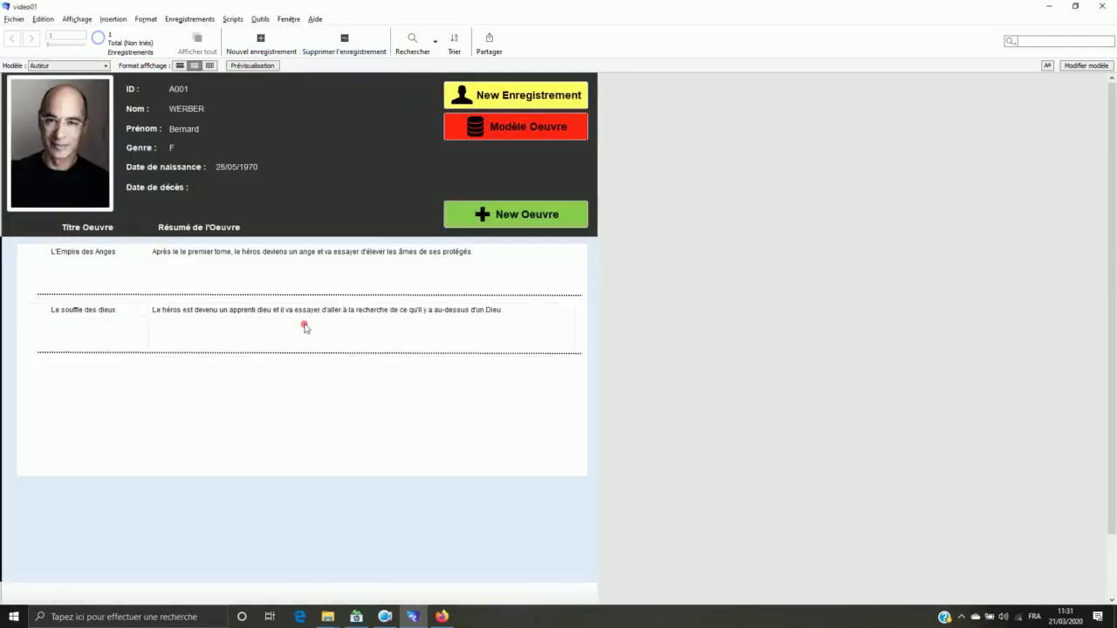
# Try the New Oeuvre button on the Auteur layout and delete the blank author record it adds
pyautogui.click(521, 219)
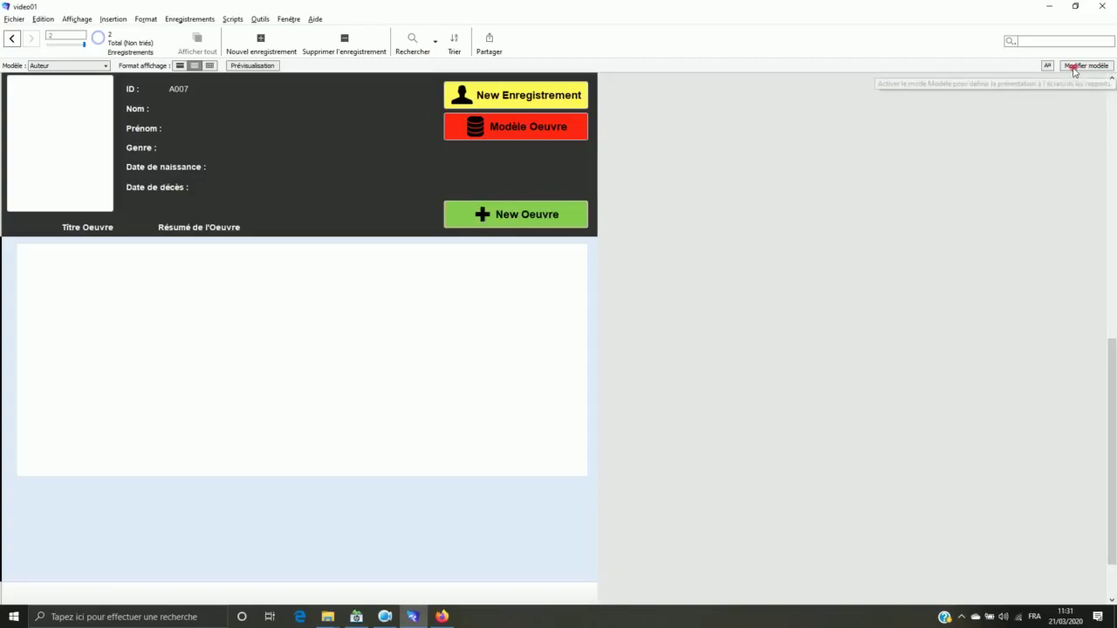
pyautogui.click(348, 44)
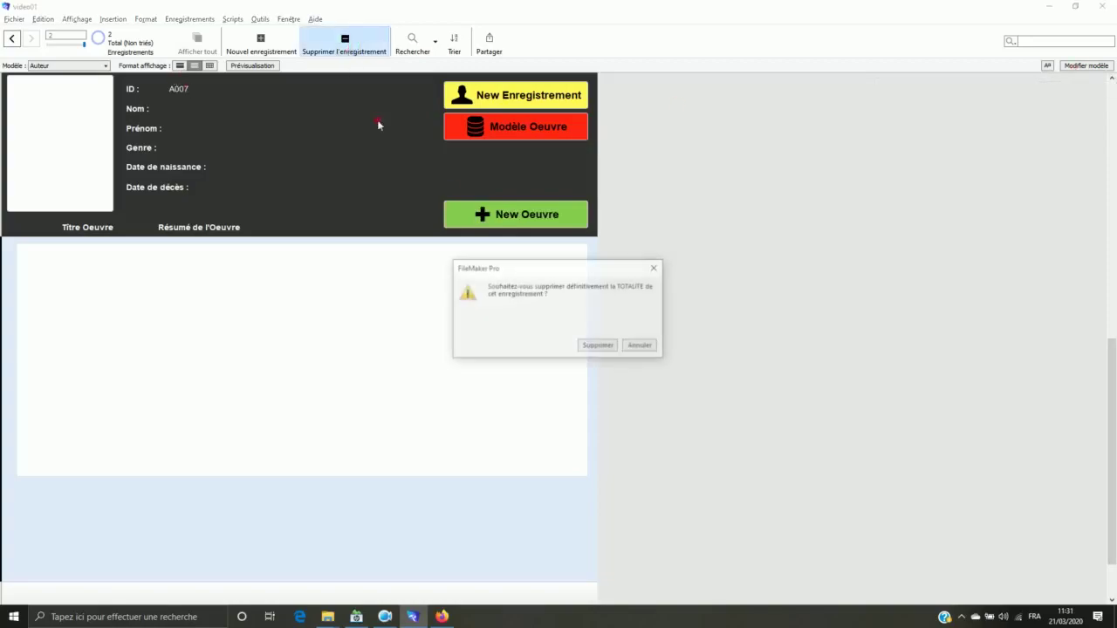
pyautogui.click(598, 346)
# Assign the New_Oeuvre script to the green New Oeuvre button in the Auteur layout and leave layout editing
pyautogui.click(1087, 66)
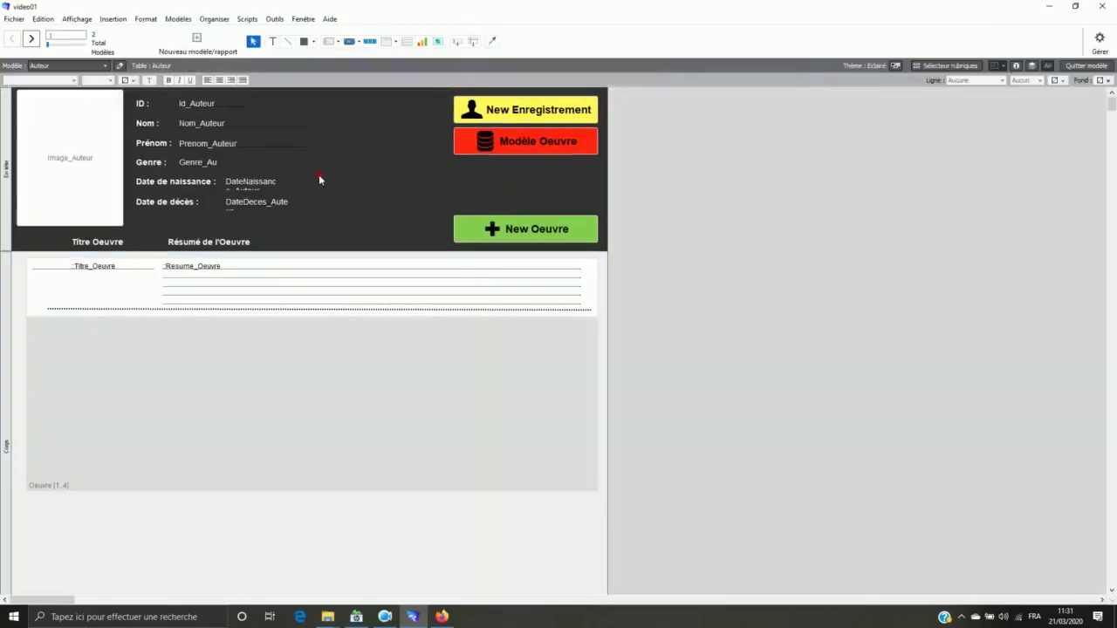
pyautogui.doubleClick(534, 229)
pyautogui.click(686, 455)
pyautogui.click(756, 455)
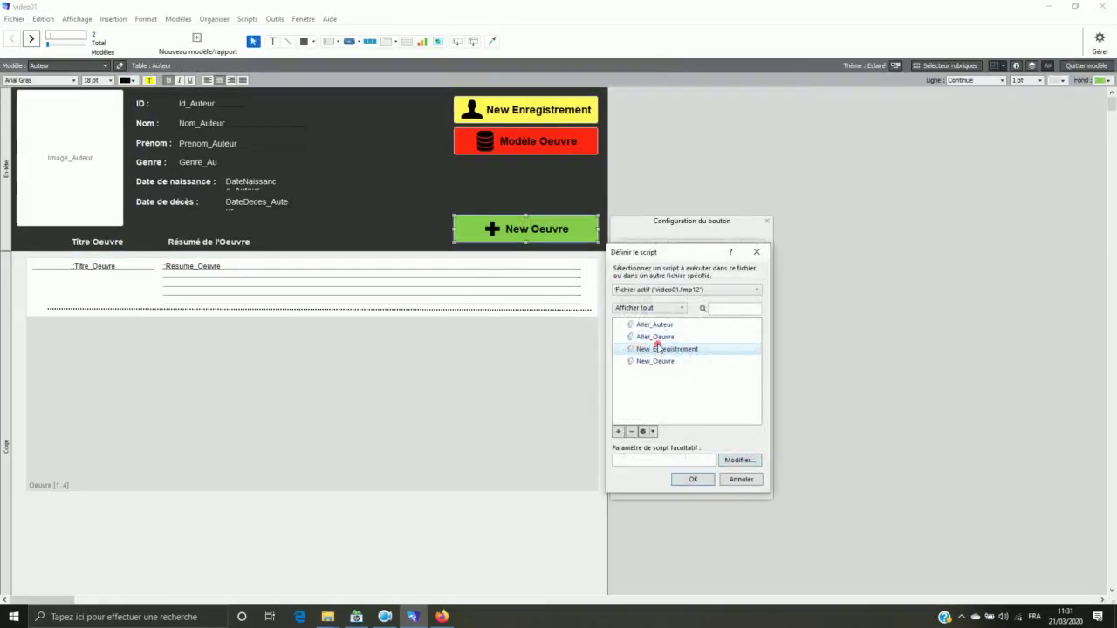
pyautogui.click(655, 362)
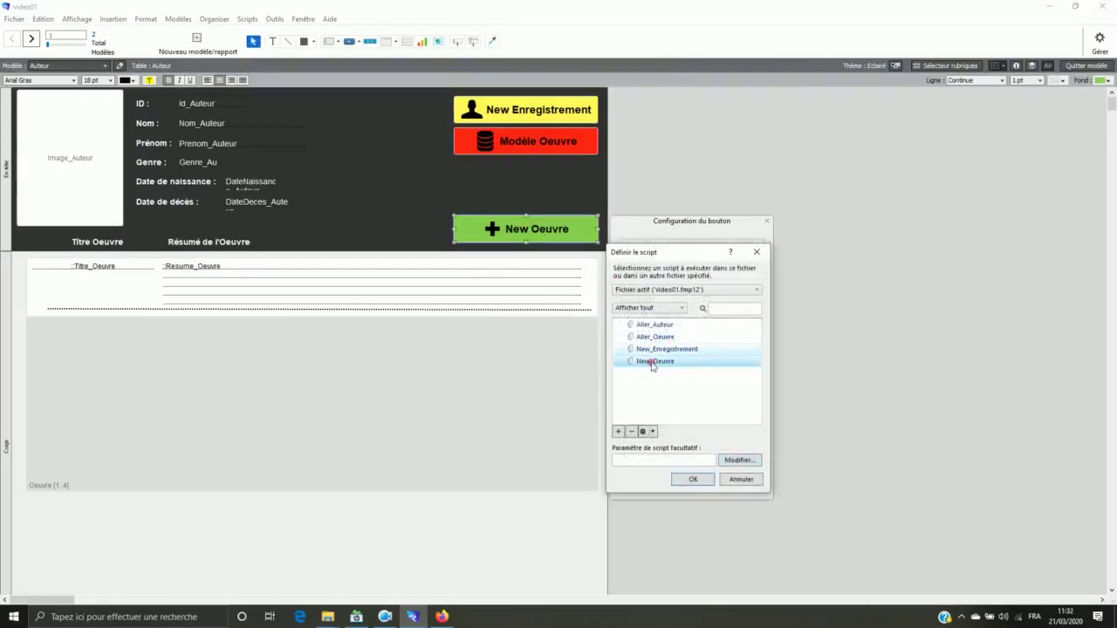
pyautogui.click(691, 480)
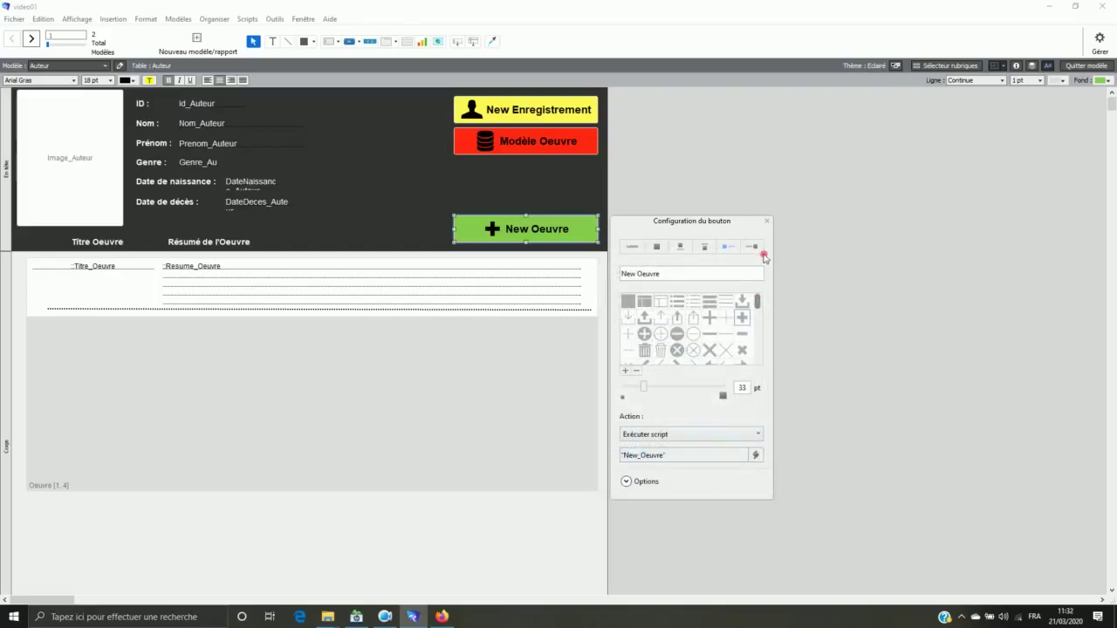
pyautogui.click(768, 225)
pyautogui.click(1087, 66)
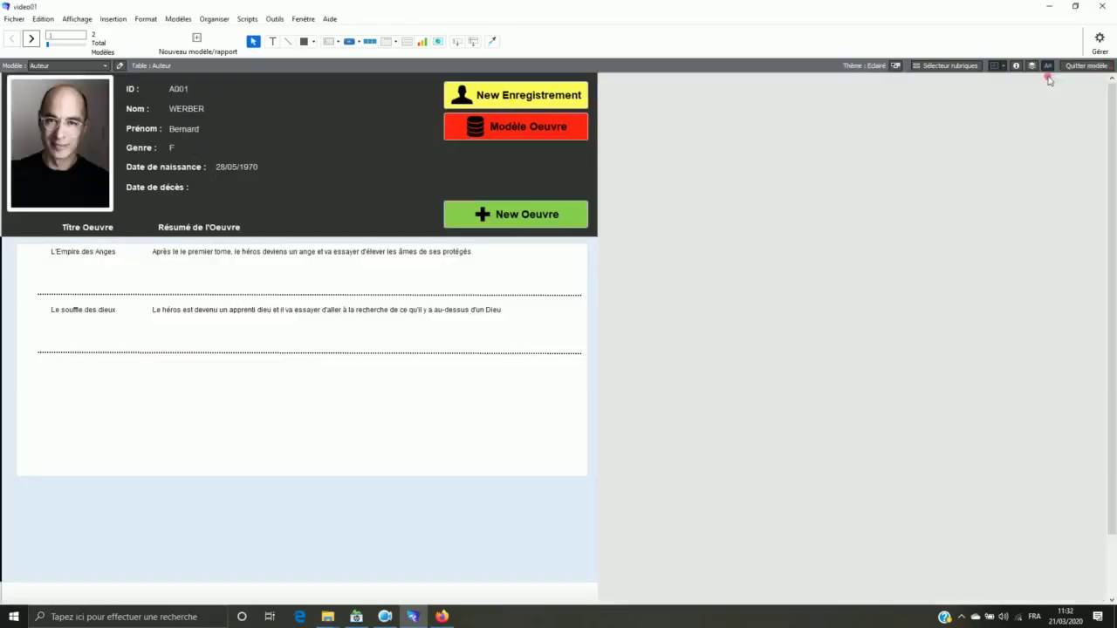
# Add a work with the New Oeuvre button, titled "Sa majesté des chats" with the summary "La continuité de Demain les chats"
pyautogui.click(538, 215)
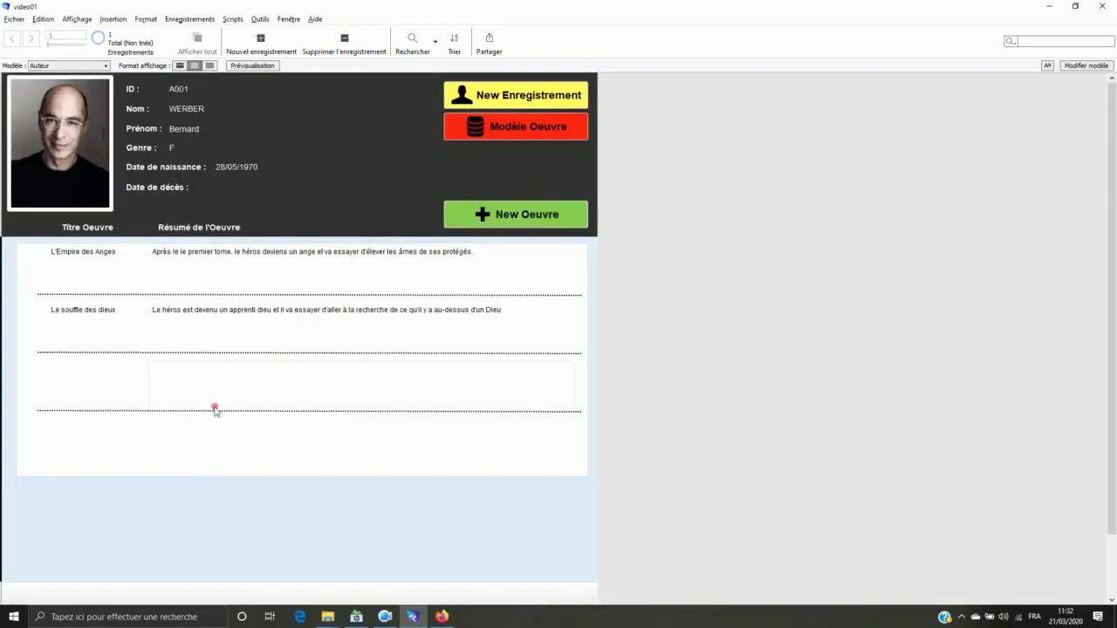
pyautogui.click(65, 387)
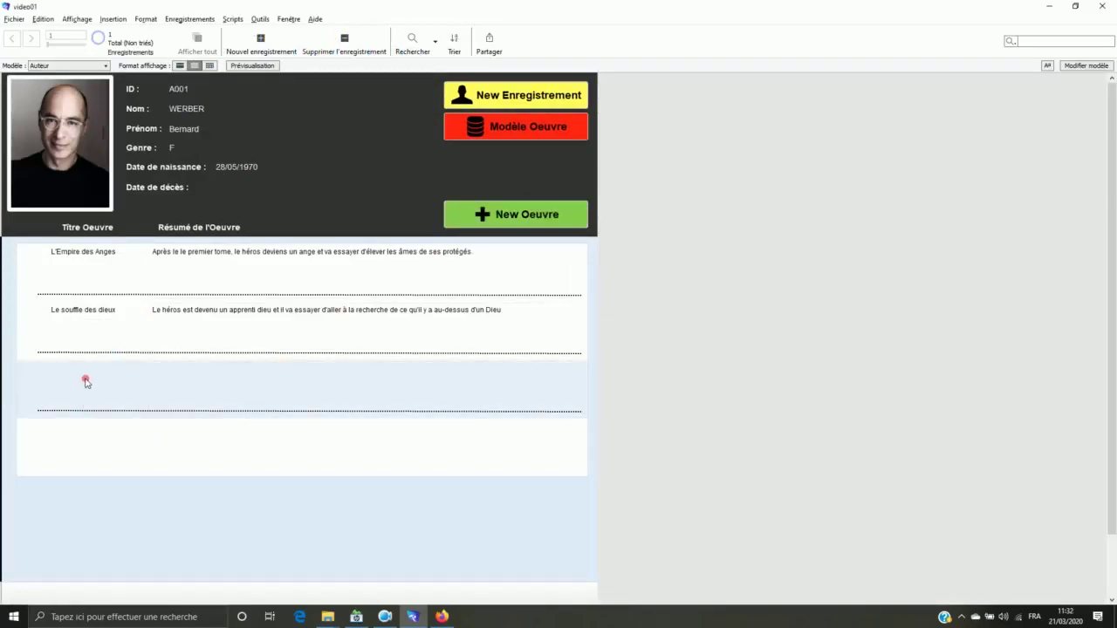
pyautogui.click(88, 374)
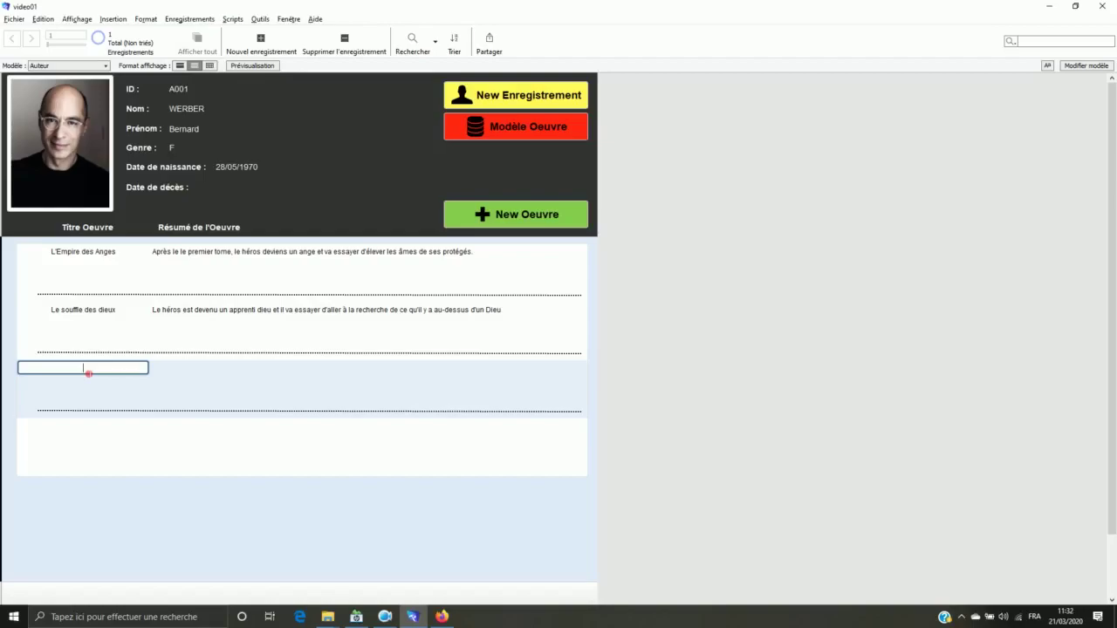
pyautogui.write('Sa majesté des chats')
pyautogui.click(180, 371)
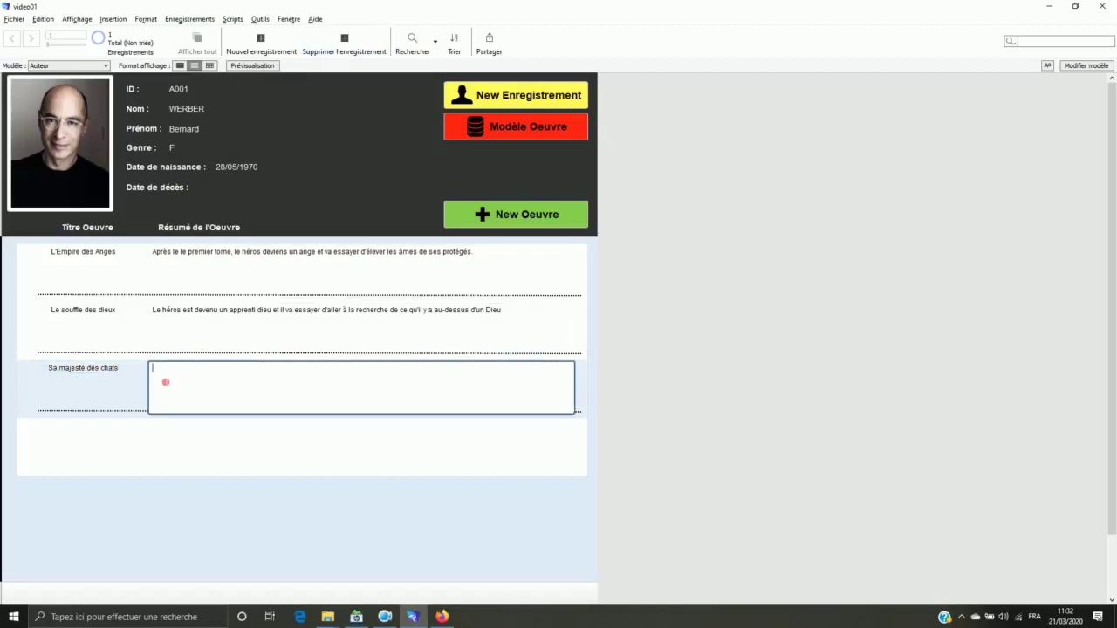
pyautogui.write('La continuité de Demain les chats')
pyautogui.click(190, 457)
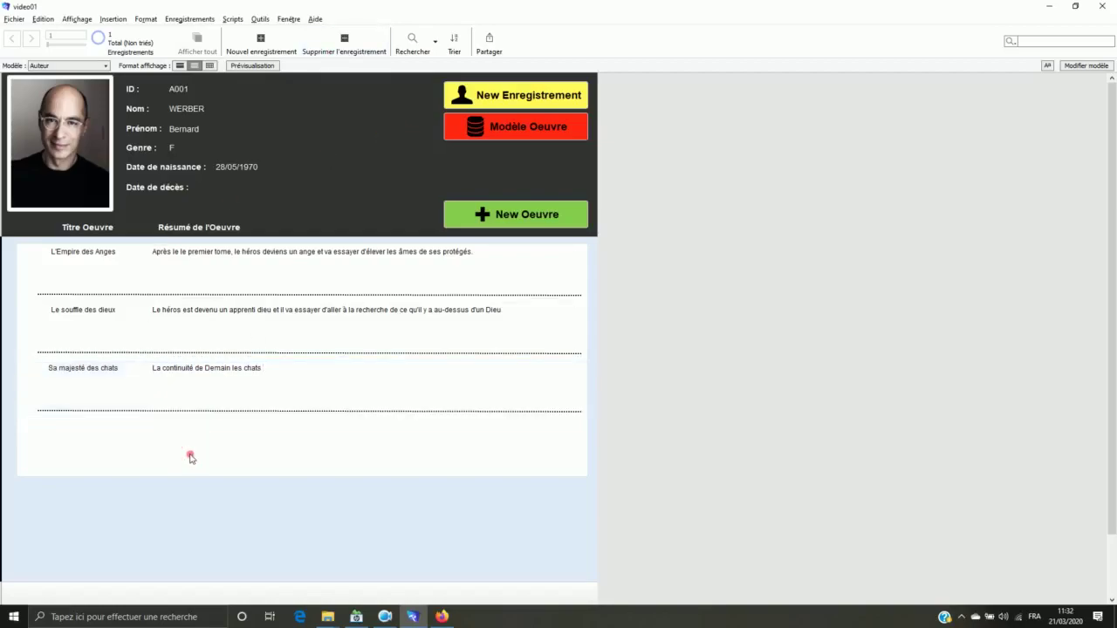
# Shorten the Resume_Oeuvre field in the Auteur layout so it ends above the dotted line, then leave layout editing
pyautogui.click(1066, 67)
pyautogui.click(310, 281)
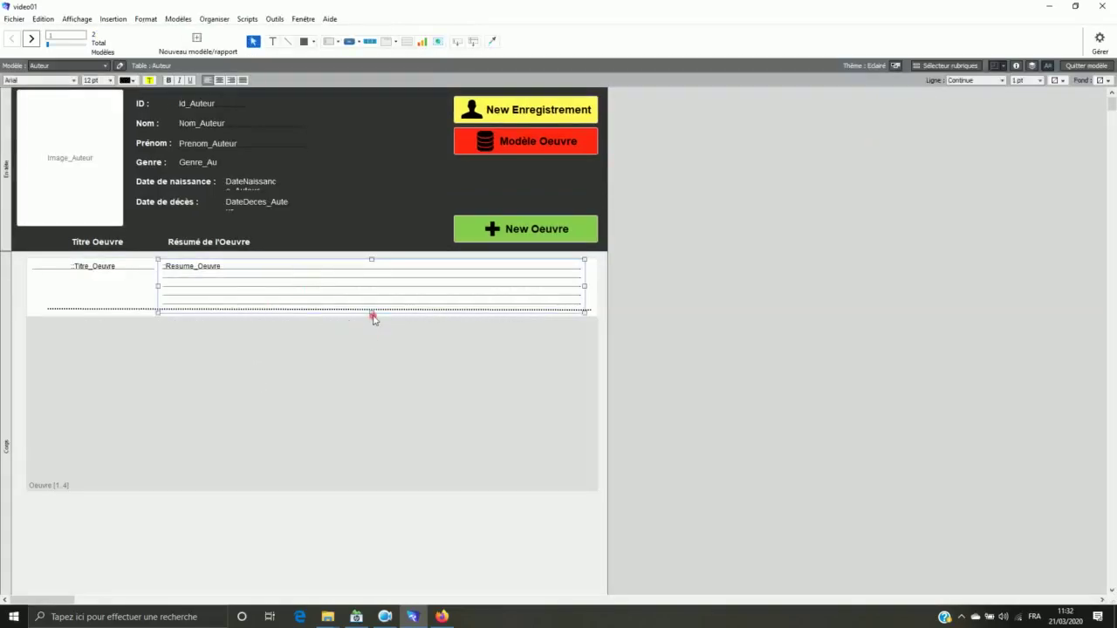
pyautogui.moveTo(376, 319); pyautogui.dragTo(377, 309)
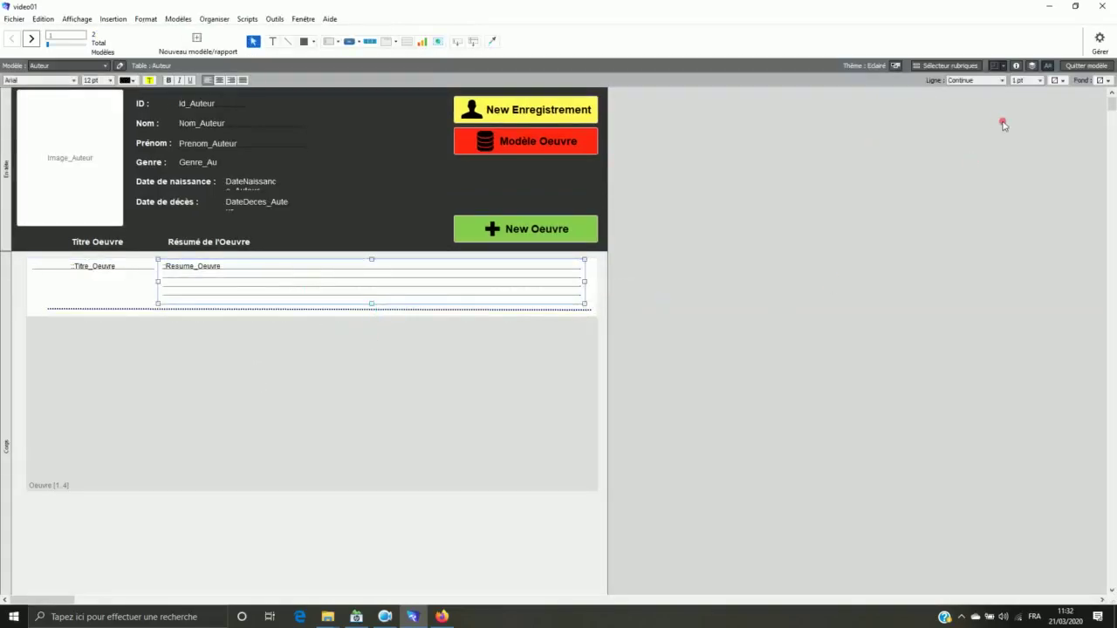
pyautogui.click(1080, 69)
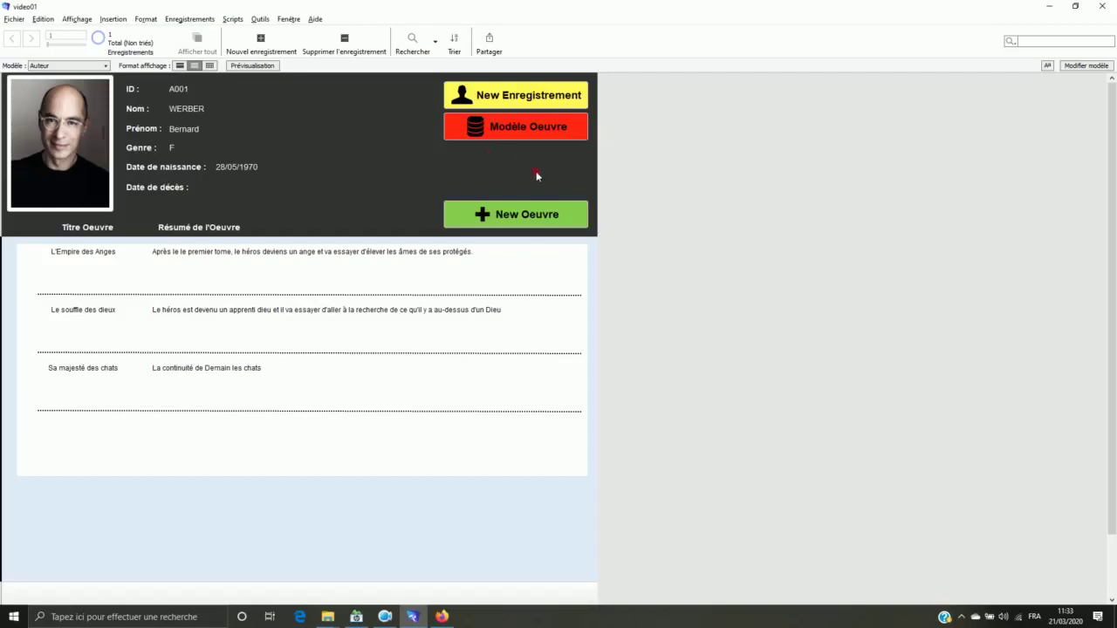
pyautogui.click(384, 617)
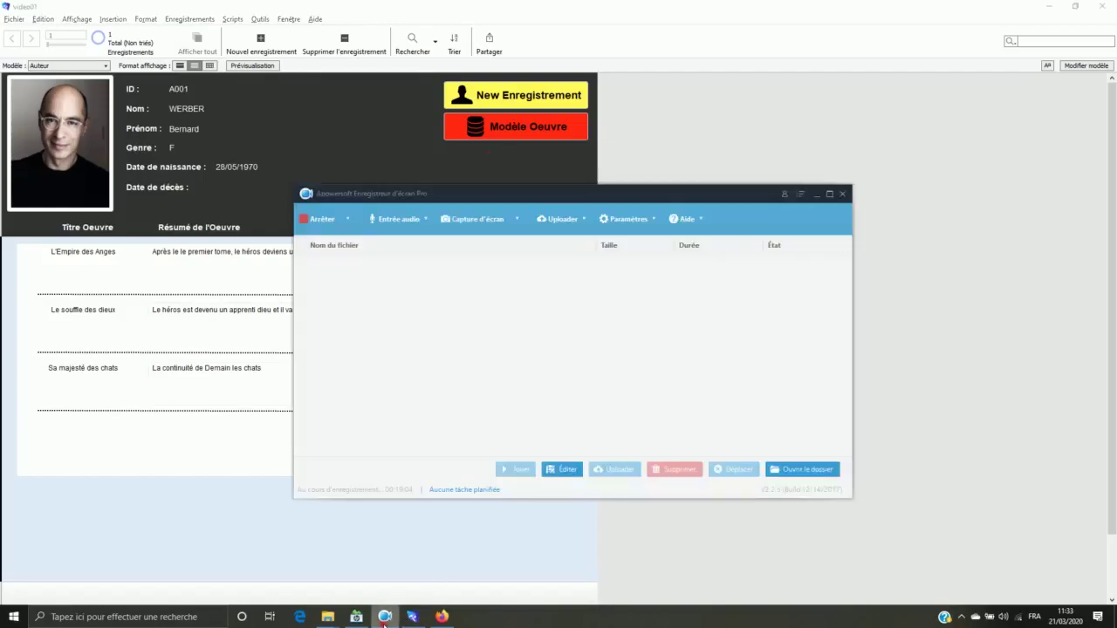